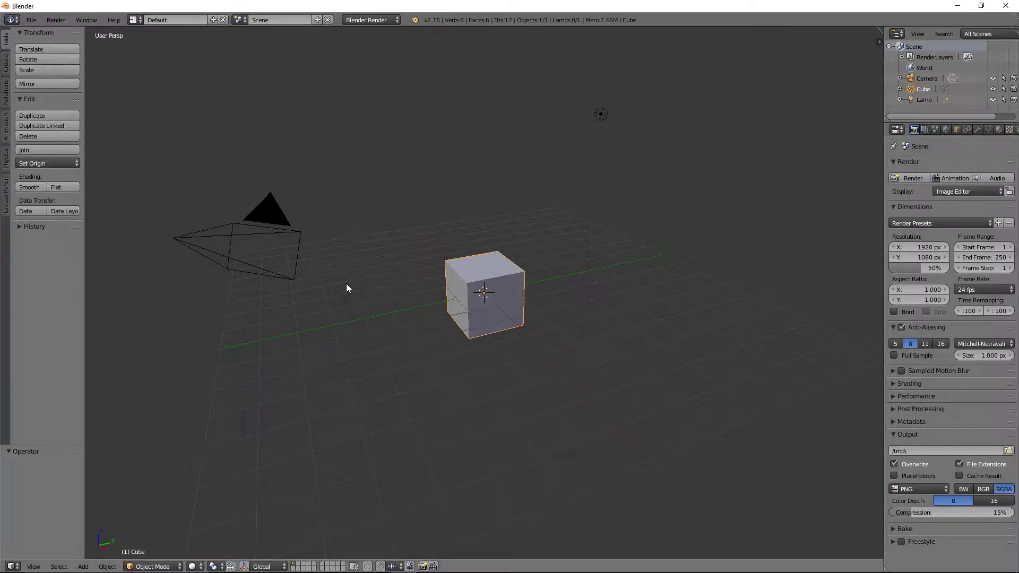
Step: Delete the default cube and add a UV sphere at the origin in its place
middle_drag(439, 280, 460, 275)
key(x)
click(462, 276)
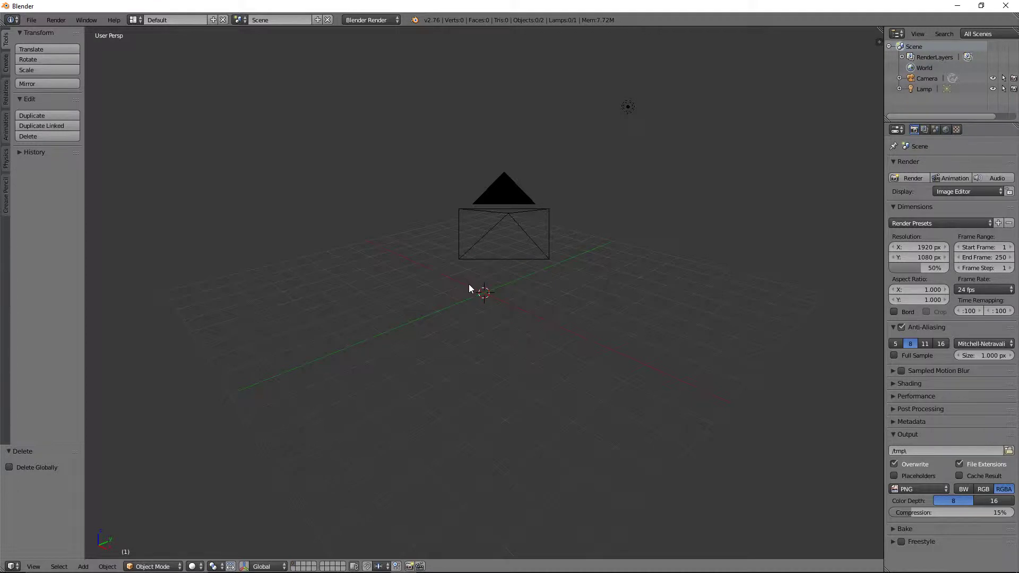
key(shift+a)
mouse_move(496, 317)
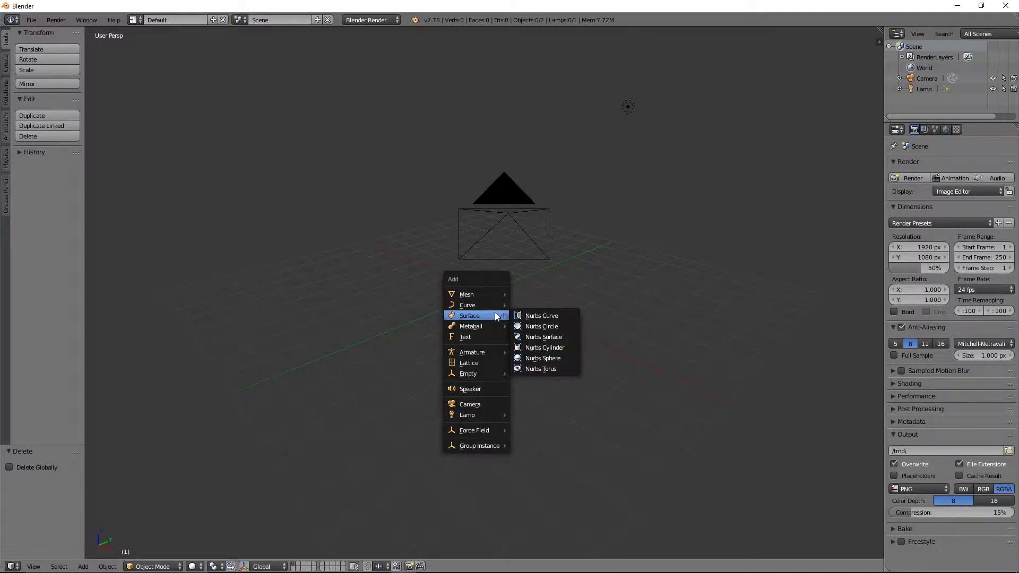
mouse_move(500, 296)
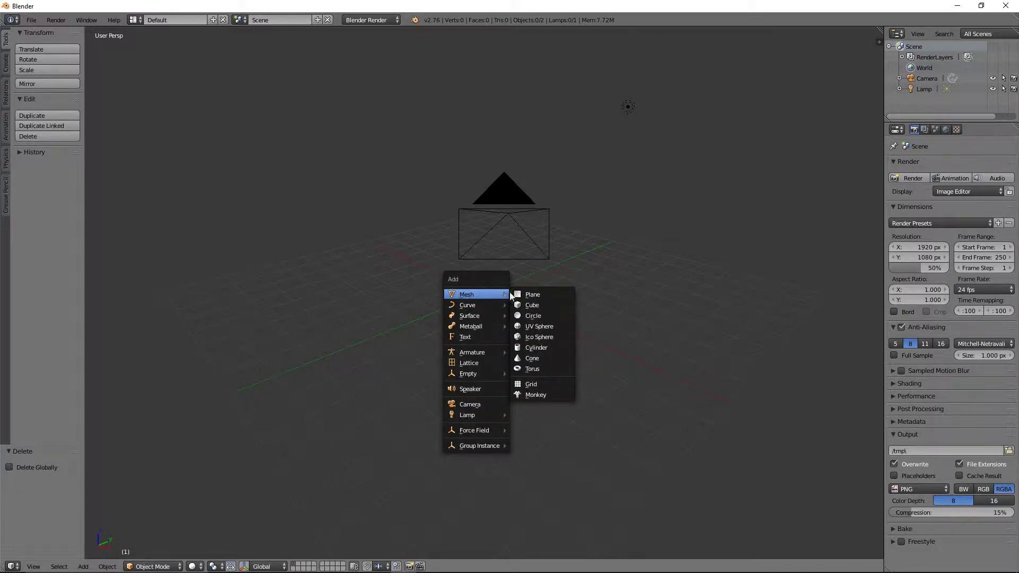
click(544, 327)
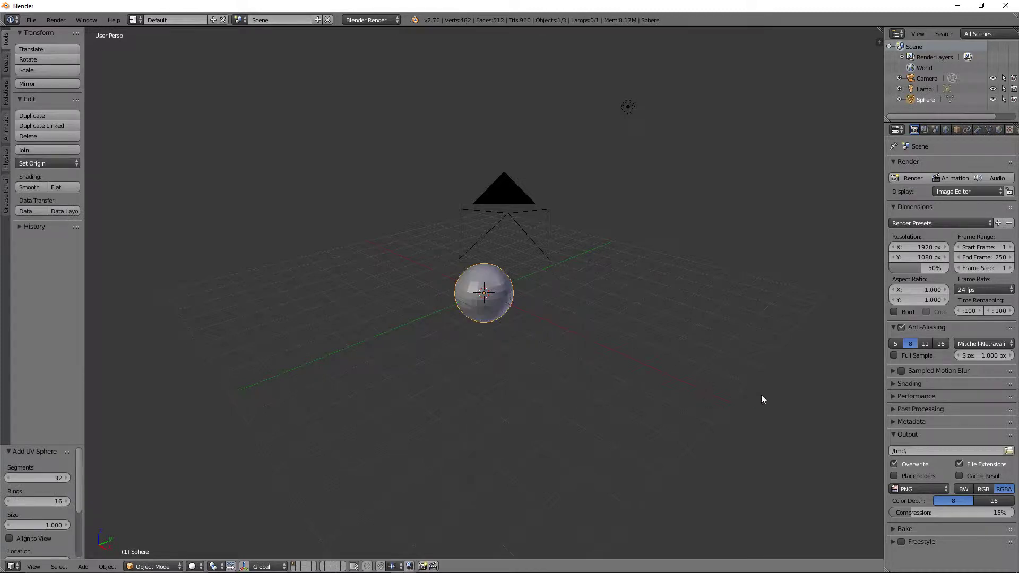
Step: Set the new UV sphere to 24 segments and 12 rings
click(61, 481)
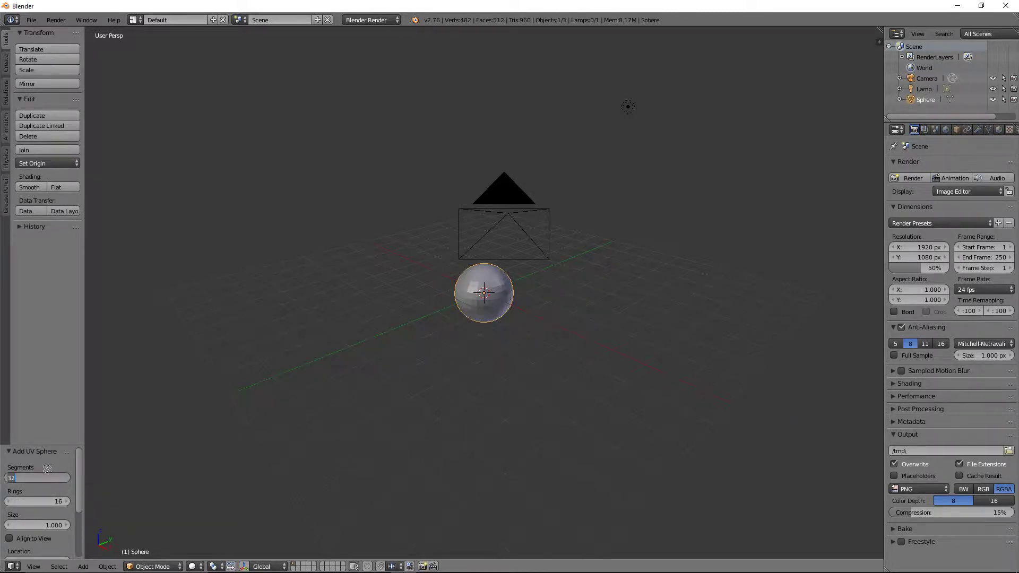
text(24)
key(Return)
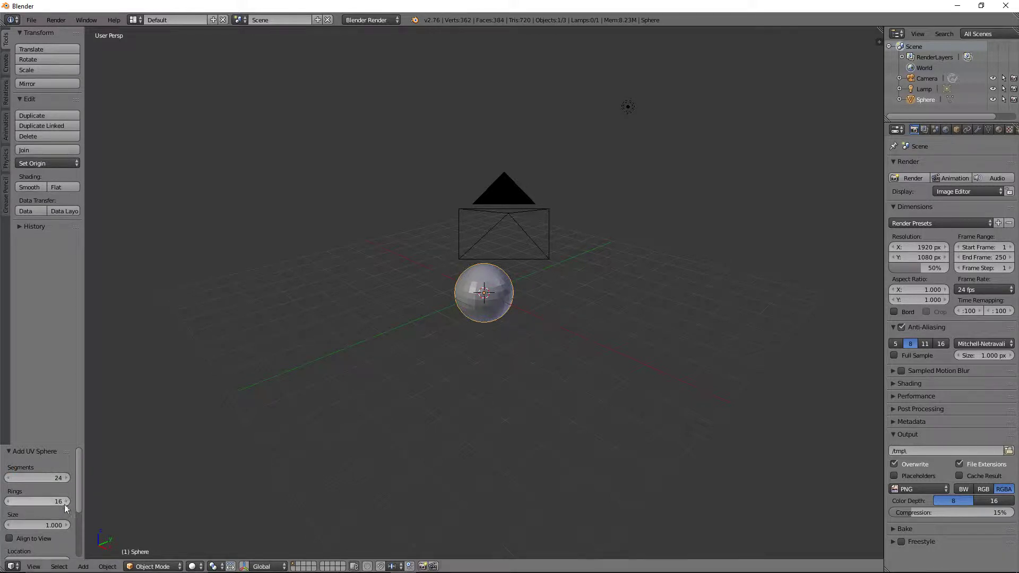
click(7, 501)
click(7, 502)
click(7, 502)
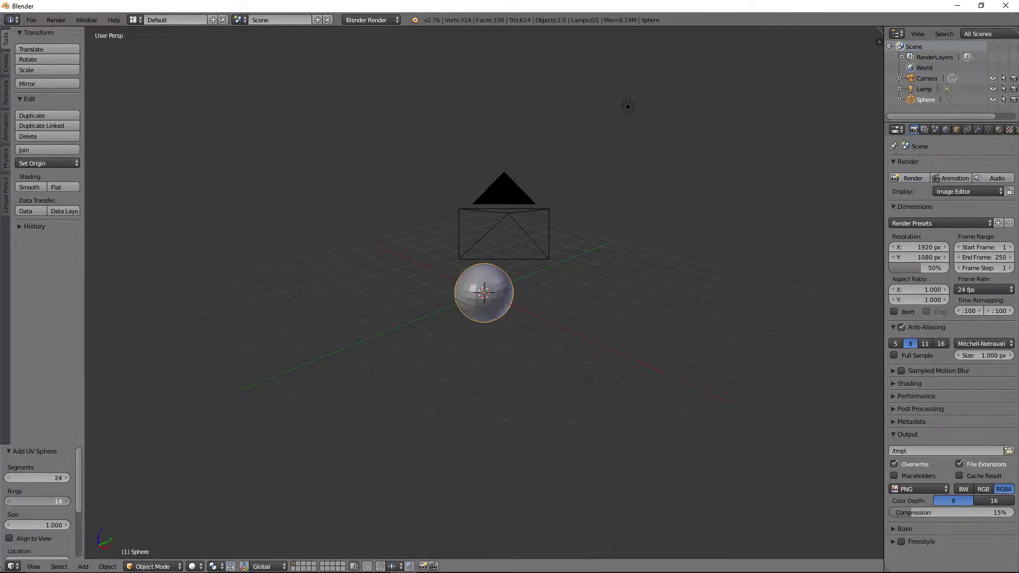
click(7, 501)
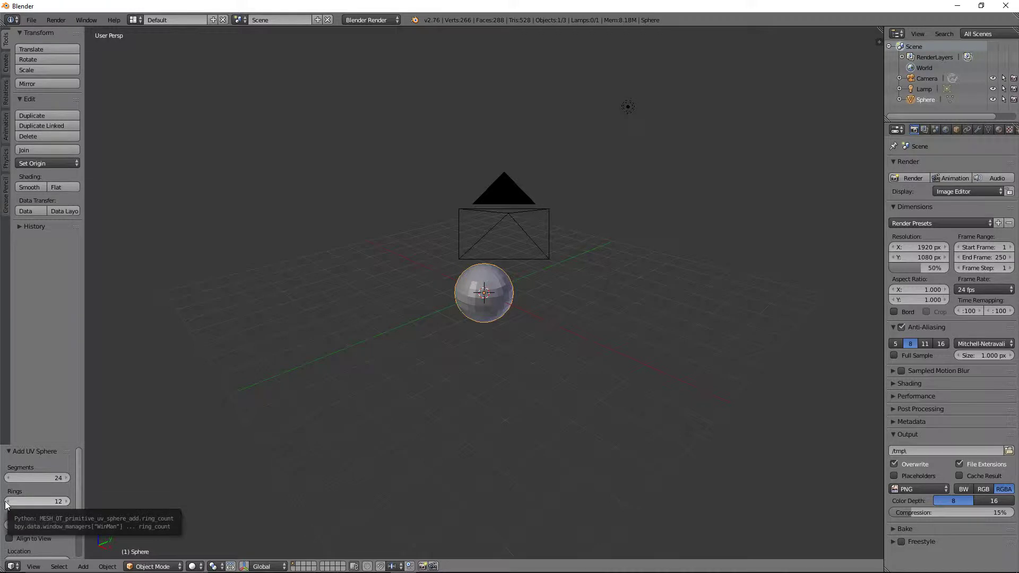
click(8, 501)
click(7, 502)
click(66, 501)
click(67, 501)
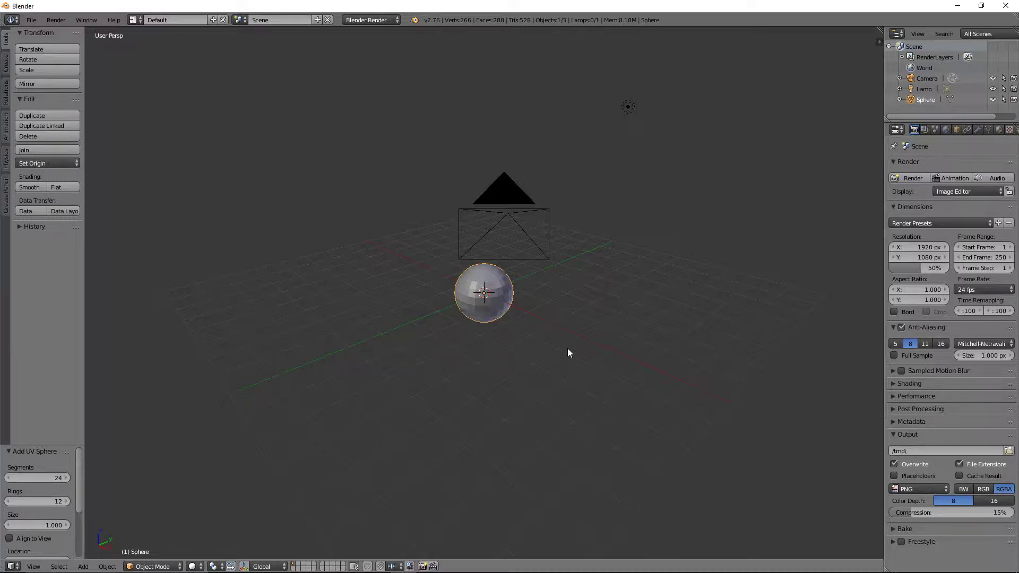
Step: Start the Screencast Keys display in the 3D view
scroll(568, 348, up, 7)
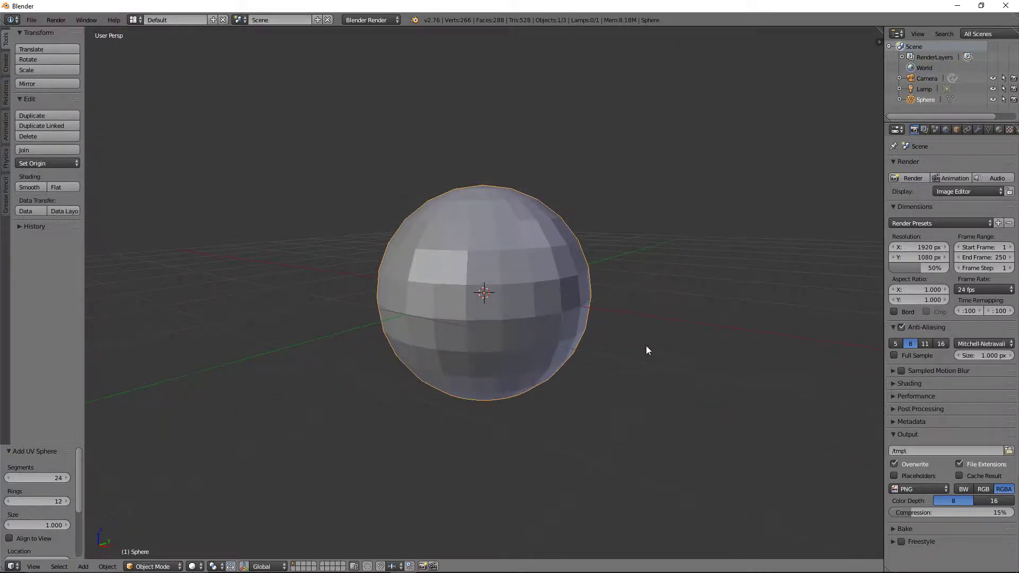
scroll(646, 349, down, 2)
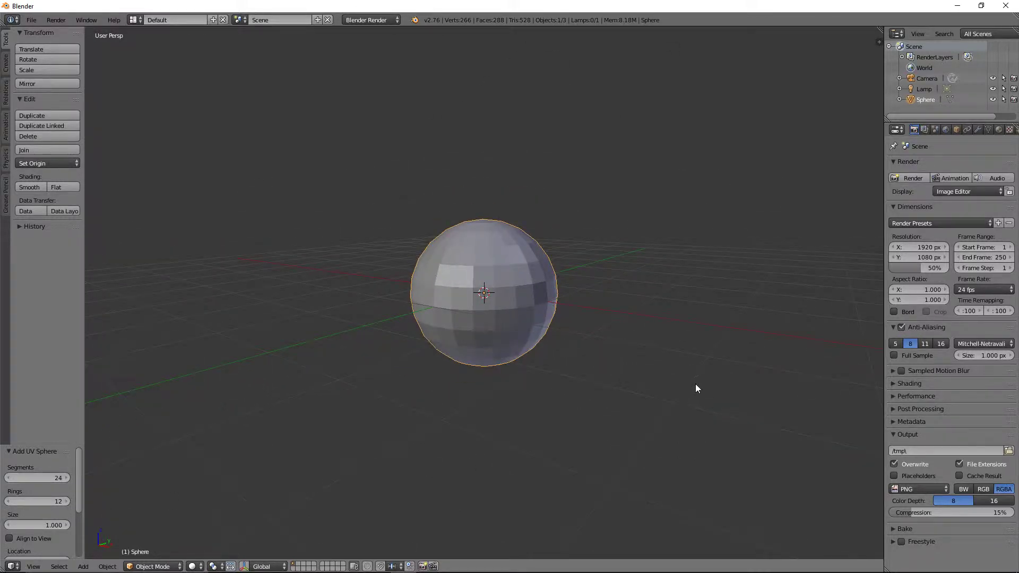
key(n)
scroll(821, 508, down, 8)
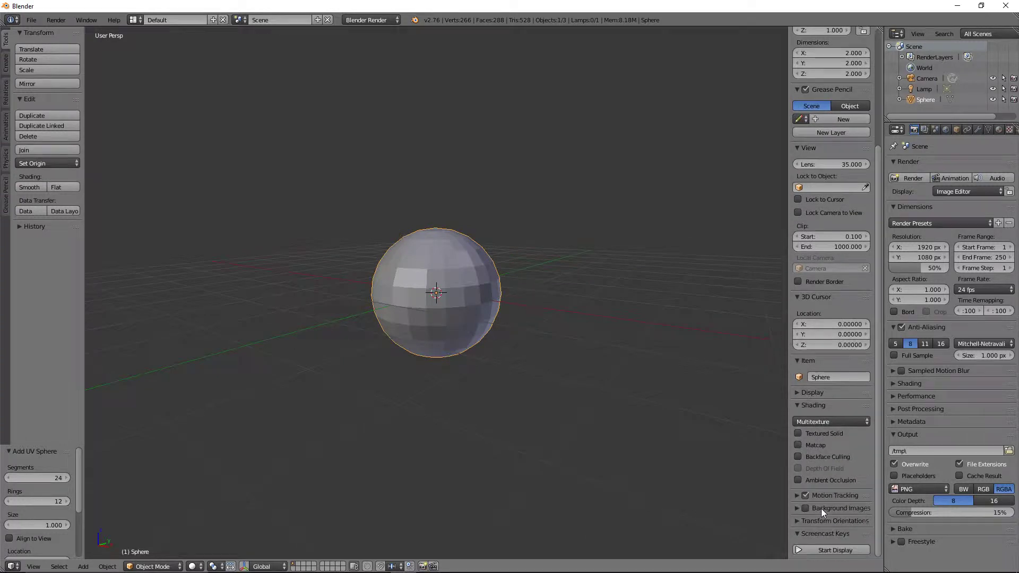
click(826, 550)
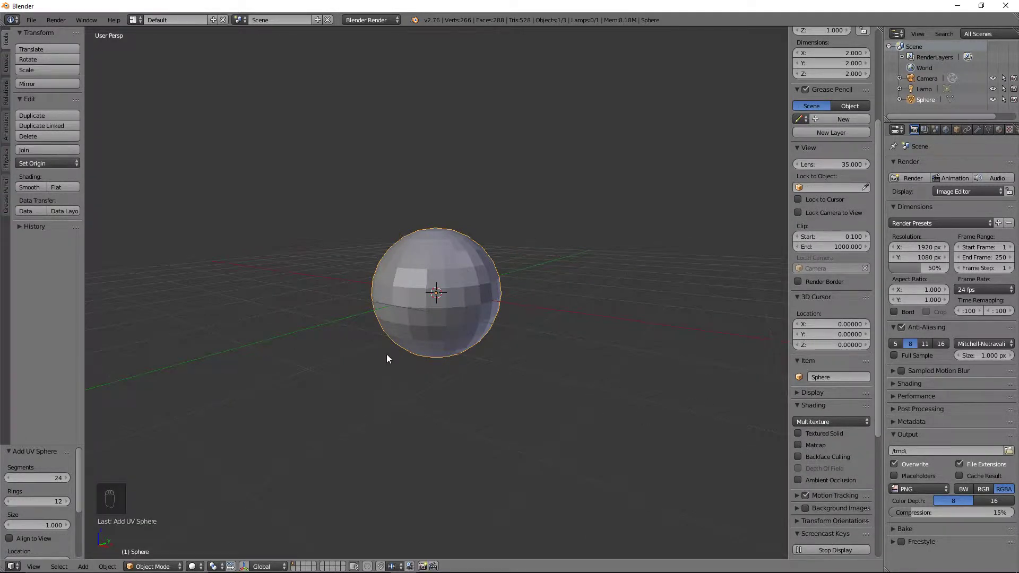
Step: Scale the sphere by 0.5 and apply its rotation and scale
scroll(387, 355, up, 3)
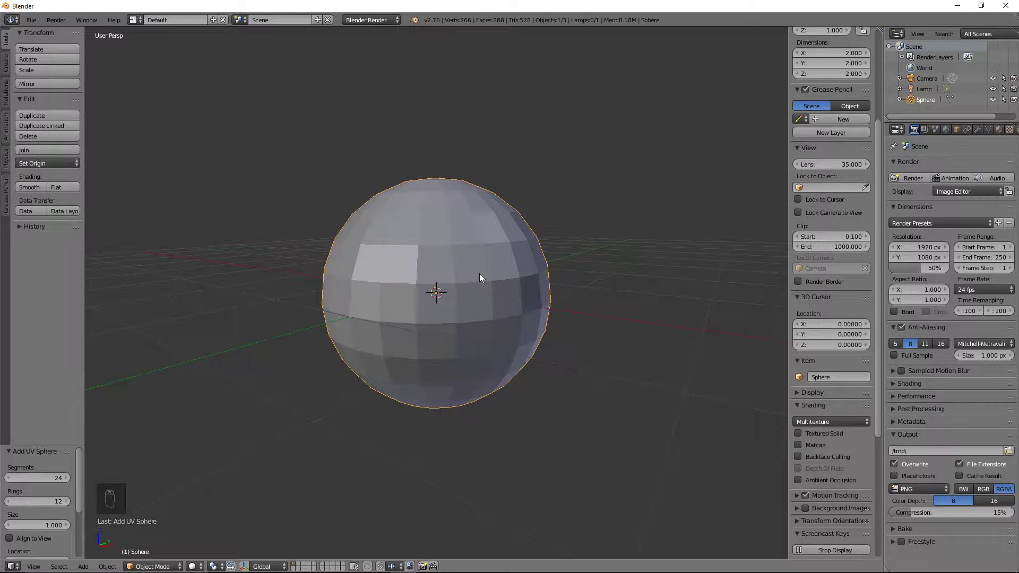
text(s0)
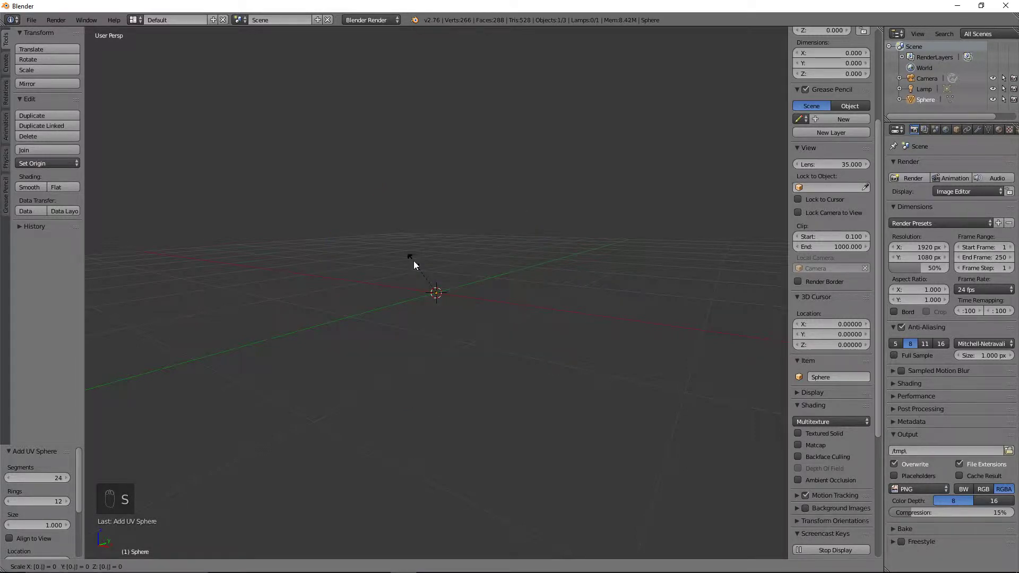
text(.5)
key(Return)
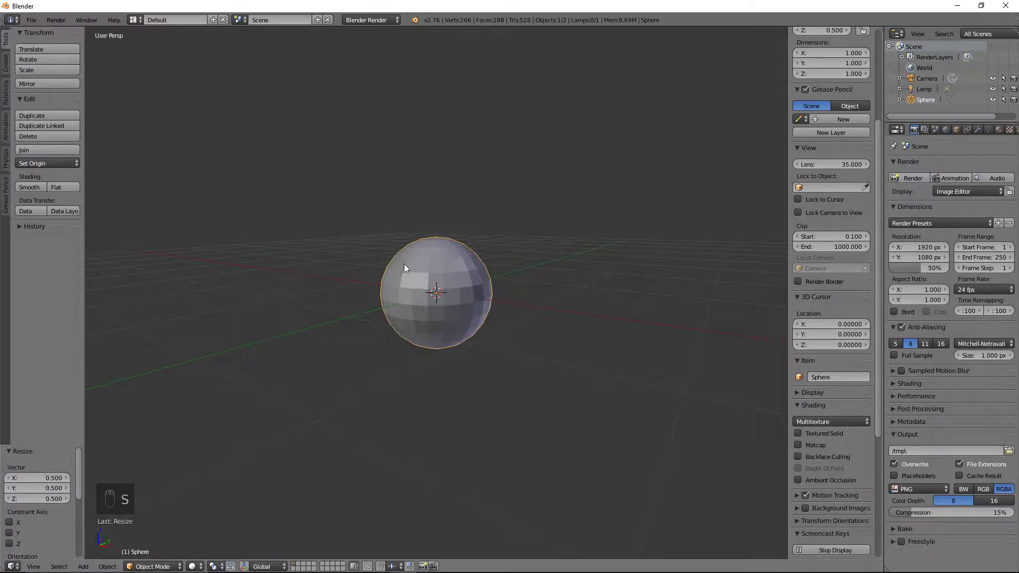
key(ctrl+a)
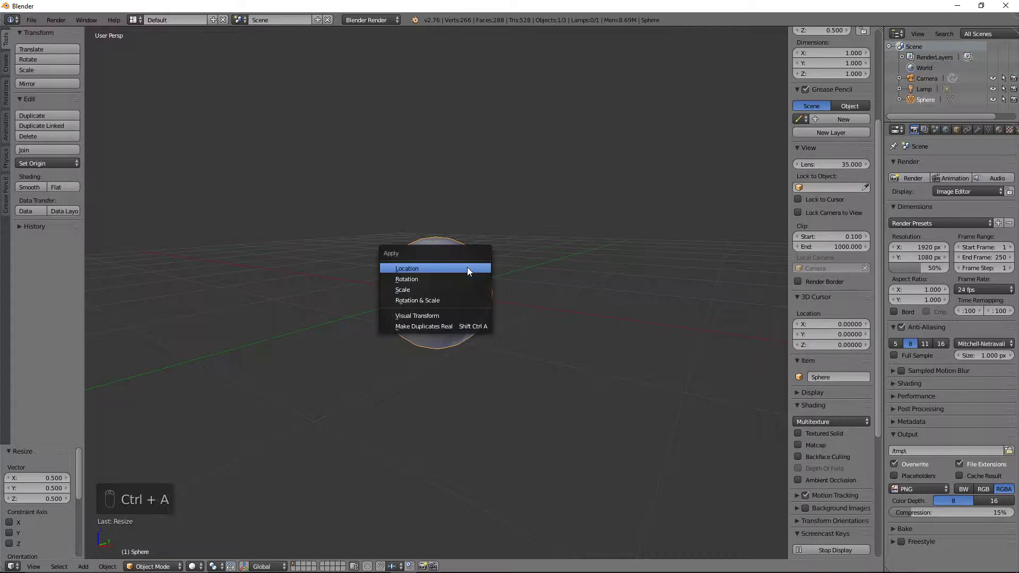
click(453, 301)
Step: In front orthographic view, flatten the sphere along Z into a thin disc about 0.17 units thick
key(KP_1)
key(KP_5)
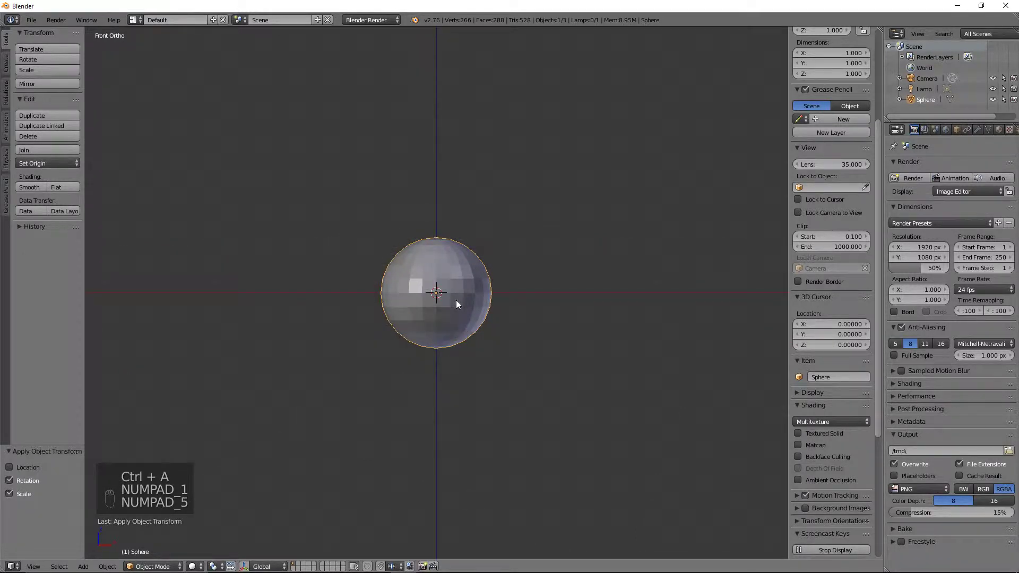
key(s)
key(z)
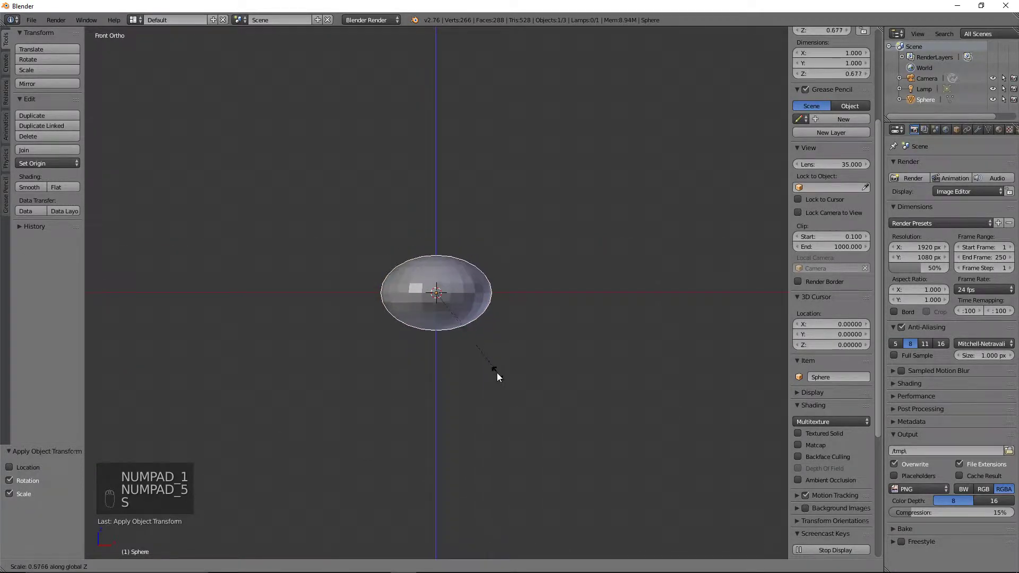
click(463, 322)
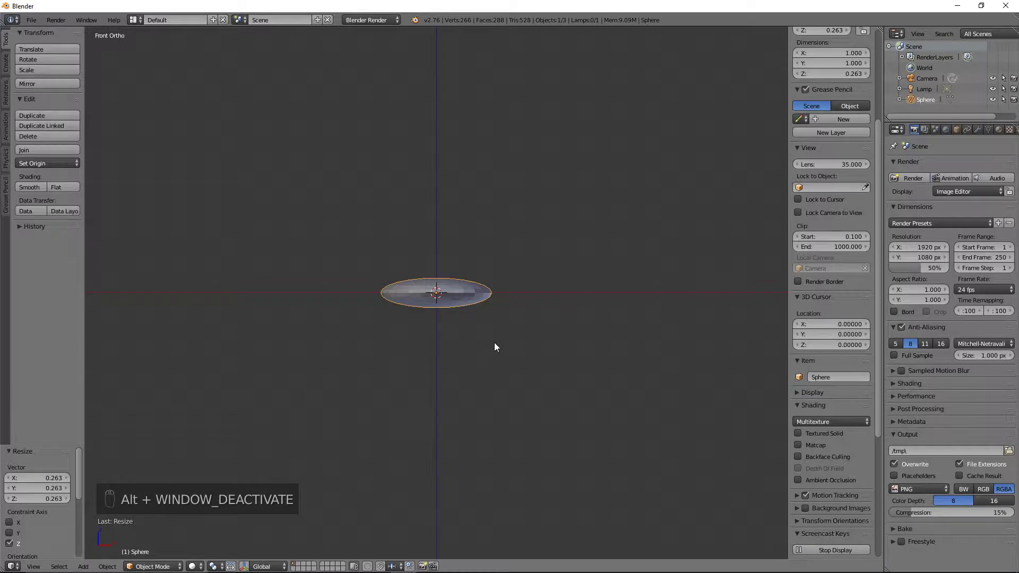
scroll(488, 344, up, 5)
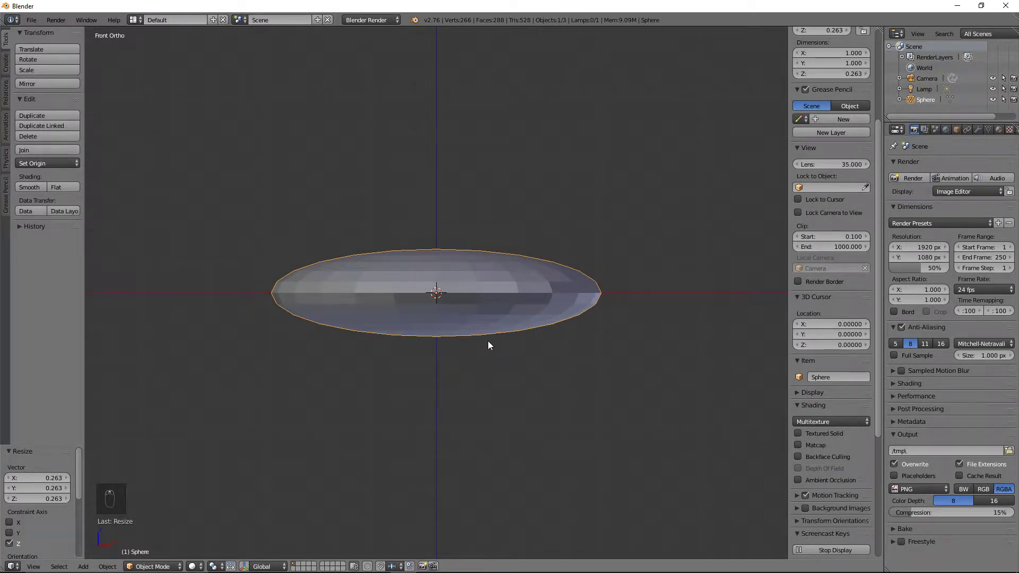
key(s)
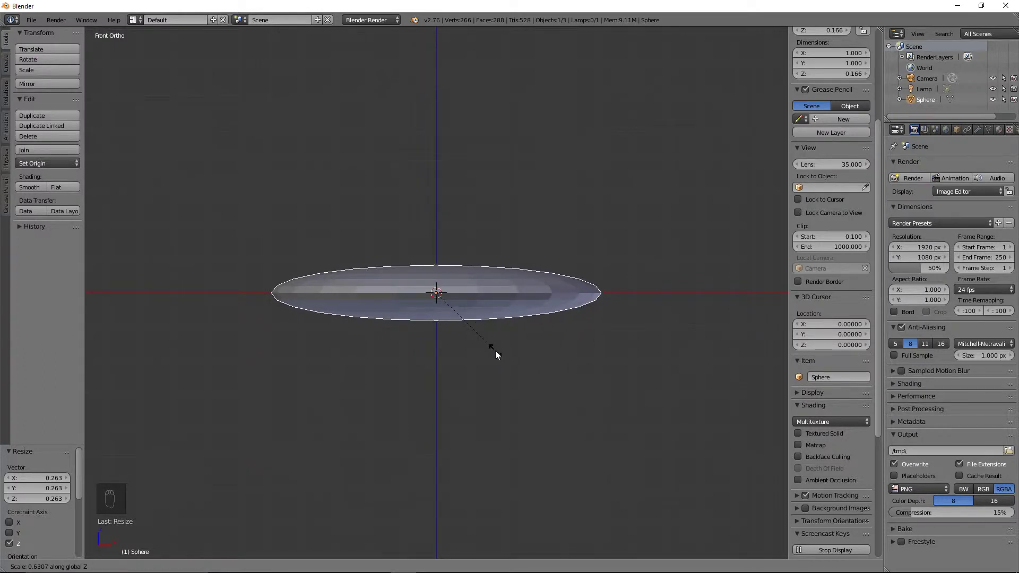
click(495, 350)
Step: Scale the disc's outermost middle edge loop slightly inward to blunt the rim, leaving mesh editing when done
key(Tab)
middle_drag(569, 338, 574, 321)
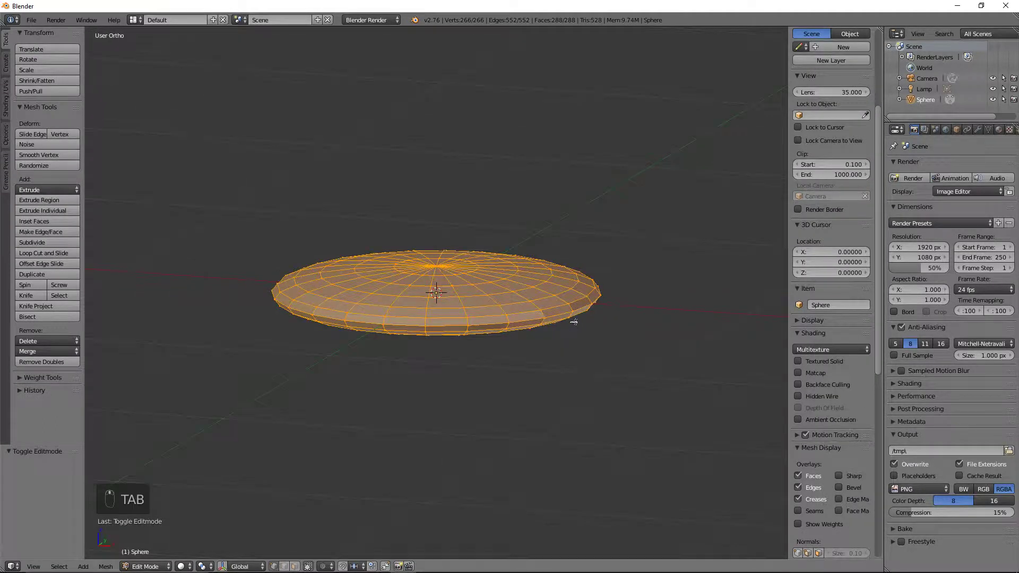
alt+right_click(567, 313)
key(KP_1)
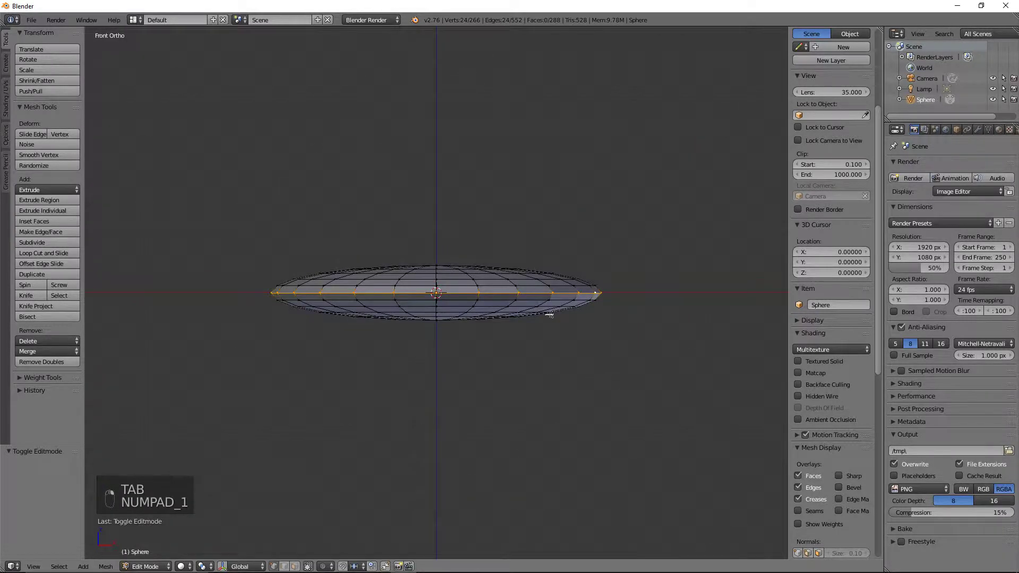
scroll(738, 336, up, 4)
key(s)
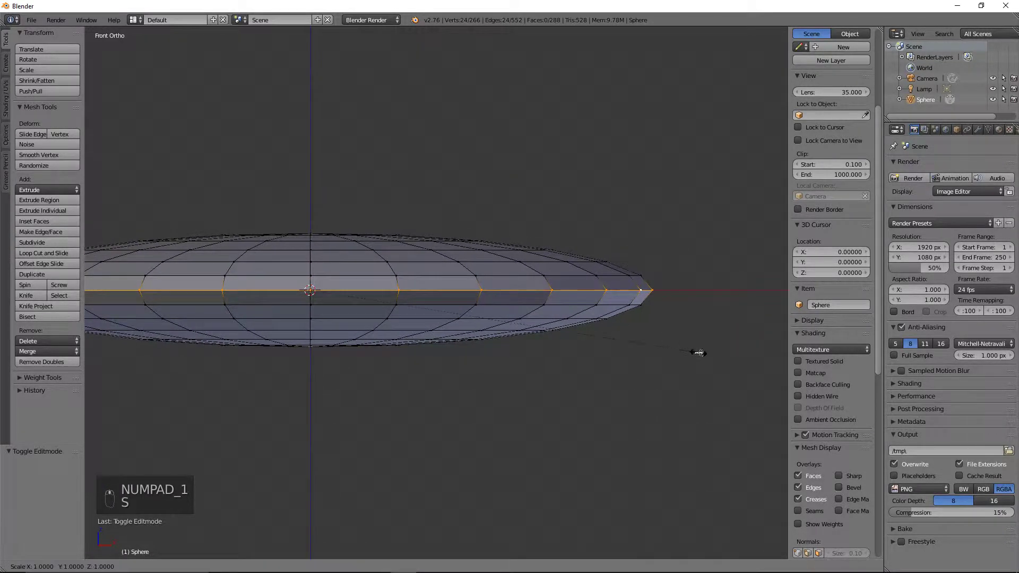
click(692, 351)
key(Tab)
Step: Delete the three innermost rings of faces on the disc's underside
middle_drag(636, 344, 676, 326)
key(Tab)
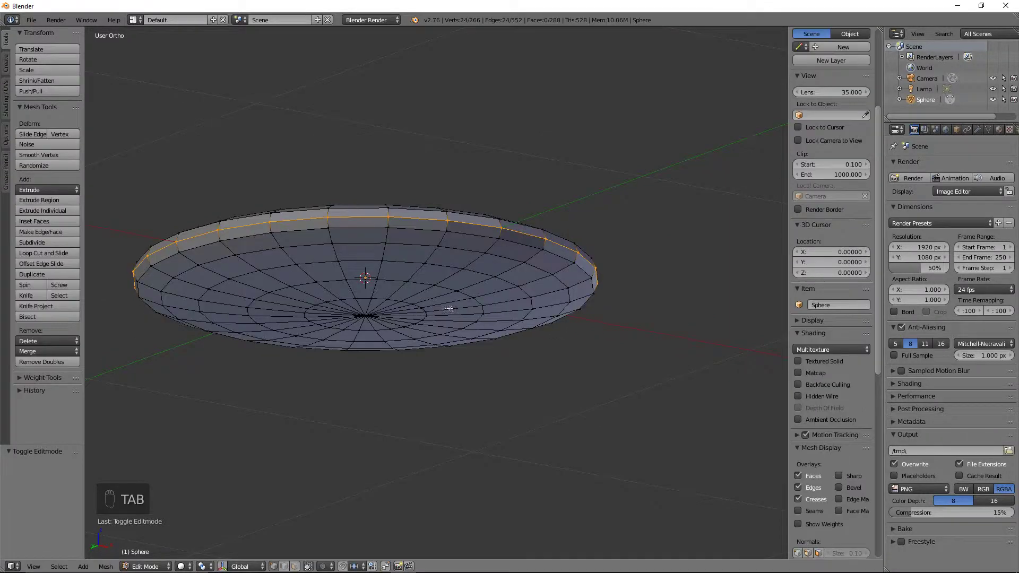
alt+right_click(444, 264)
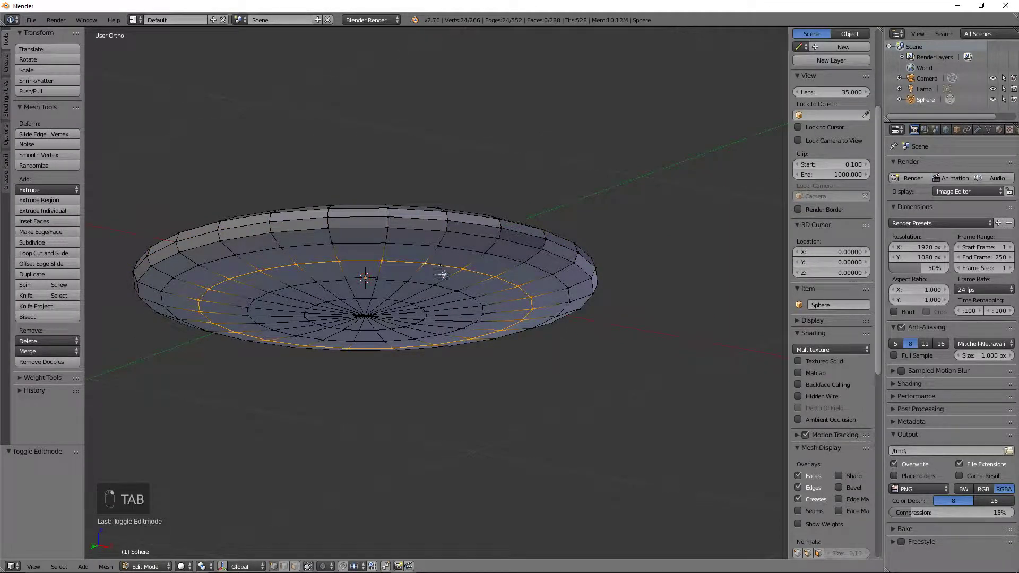
middle_drag(428, 288, 437, 233)
key(ctrl+Tab)
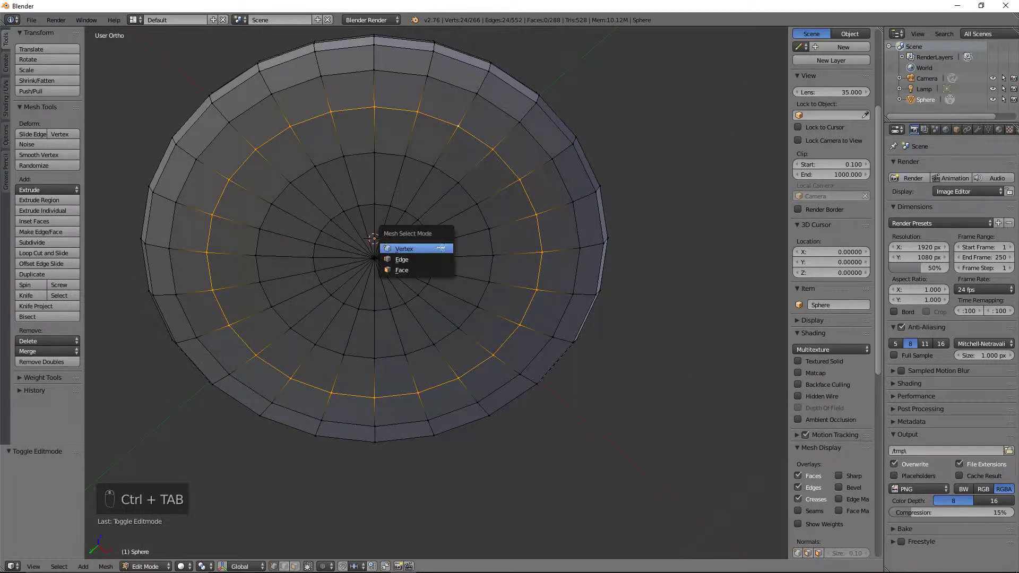
click(434, 270)
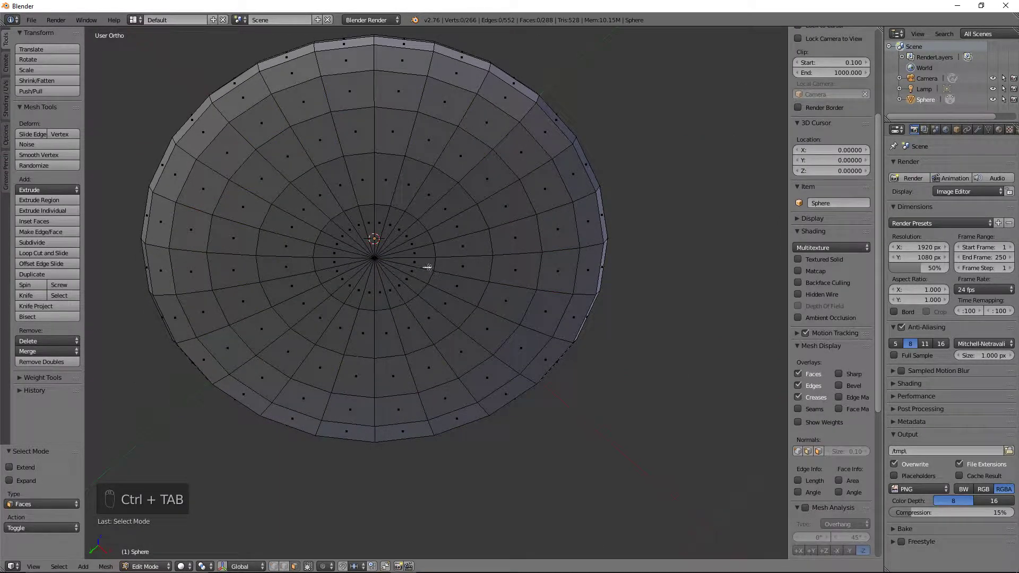
alt+click(486, 183)
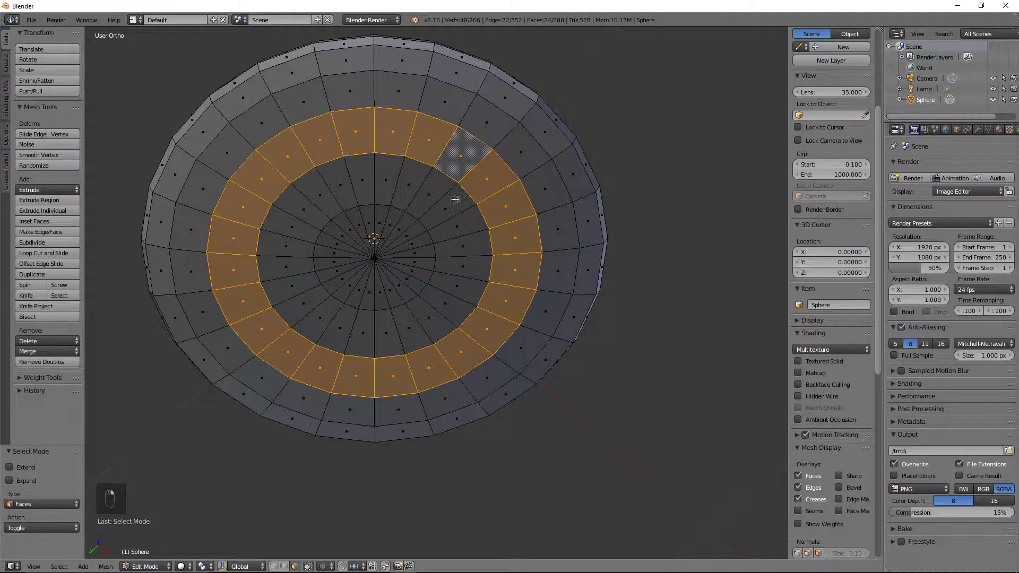
alt+shift+click(450, 217)
key(c)
mouse_move(393, 250)
mouse_down()
mouse_move(378, 245)
mouse_move(384, 251)
mouse_up()
key(x)
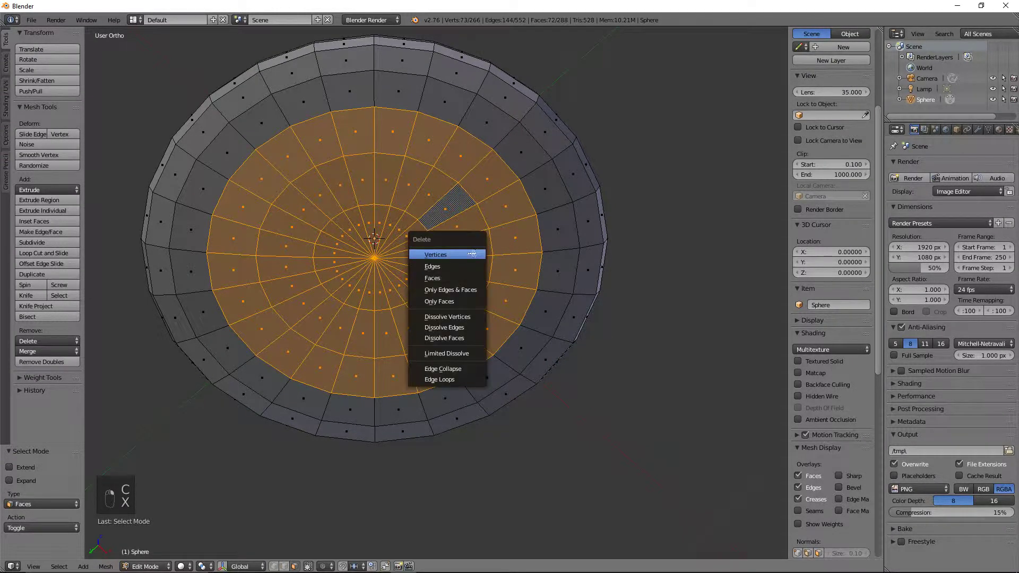
click(463, 279)
Step: Close the hole in the disc's underside with a single face spanning its boundary loop
key(ctrl+Tab)
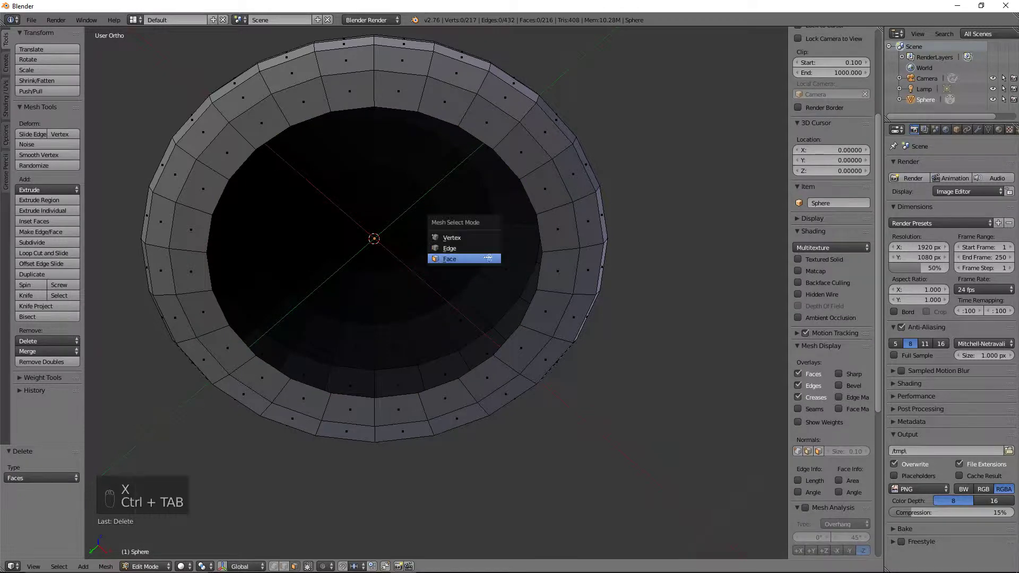
click(494, 246)
alt+right_click(532, 217)
key(f)
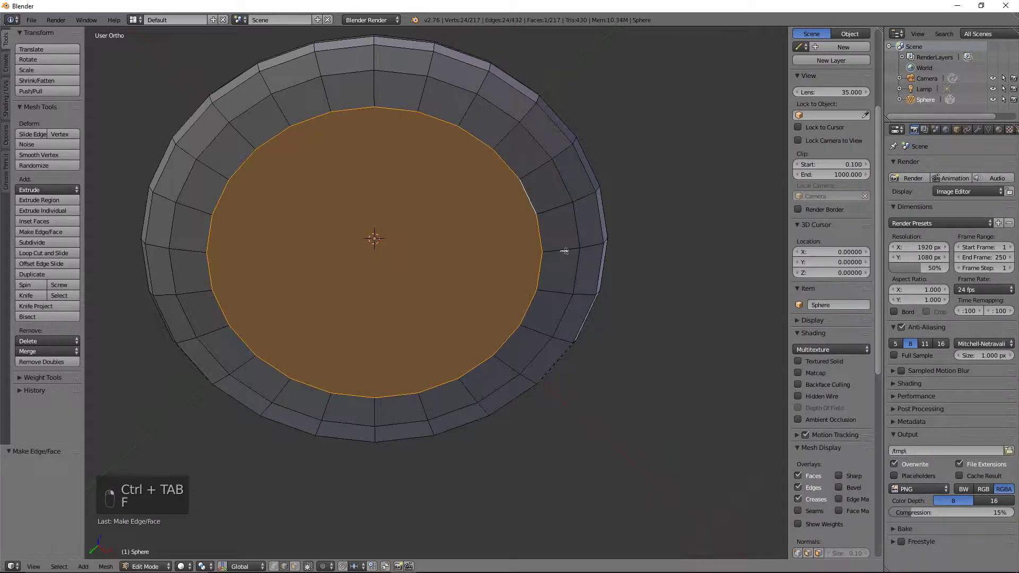
Step: Delete the two innermost rings of faces on the disc's top, leaving an open central hole
scroll(552, 260, down, 3)
middle_drag(544, 267, 550, 375)
middle_drag(491, 318, 421, 316)
scroll(484, 295, up, 2)
key(a)
key(c)
mouse_move(419, 316)
mouse_down()
mouse_move(378, 300)
mouse_move(385, 277)
mouse_move(423, 283)
mouse_move(445, 302)
mouse_up()
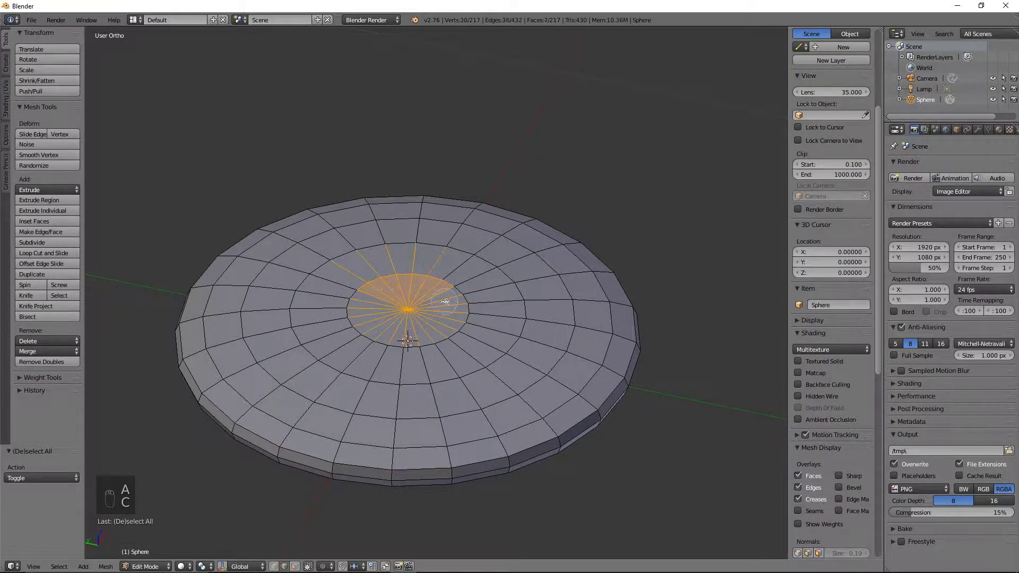
right_click(444, 301)
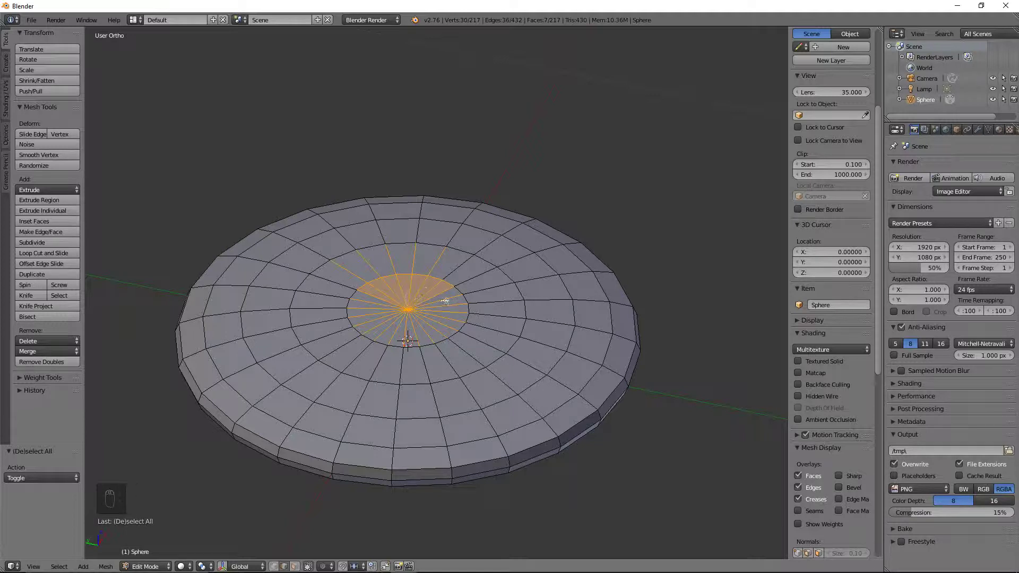
key(ctrl+Tab)
key(f)
key(c)
mouse_move(444, 301)
mouse_down()
mouse_move(411, 328)
mouse_move(387, 318)
mouse_move(394, 293)
mouse_move(369, 284)
mouse_move(350, 319)
mouse_move(367, 338)
mouse_move(424, 341)
mouse_move(467, 316)
mouse_move(465, 293)
mouse_move(407, 277)
mouse_up()
key(x)
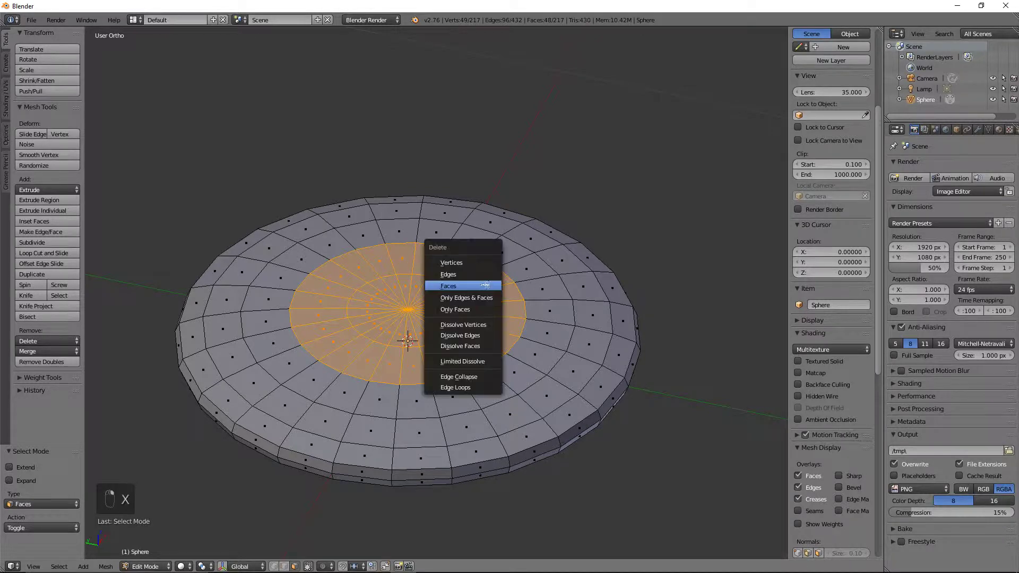
click(470, 286)
middle_drag(471, 289, 472, 250)
Step: Compare the spacecraft reference image 1g.png in Photos with the disc in Blender, viewing the disc outside mesh editing
key(alt+Tab)
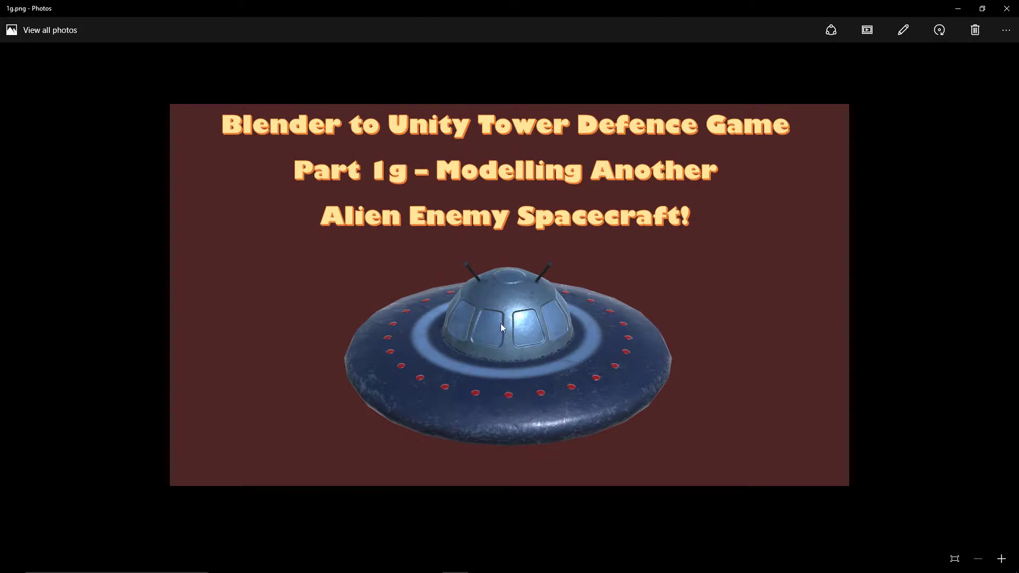
key(alt+Tab)
middle_drag(554, 288, 450, 271)
key(Tab)
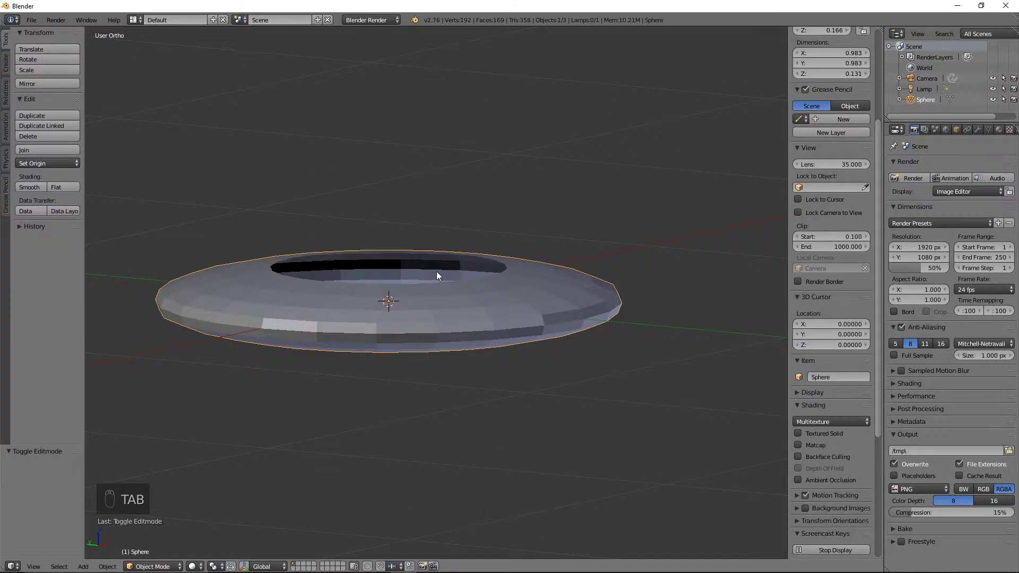
Step: Shade all faces of the disc smooth in mesh editing
key(Tab)
key(a)
key(a)
key(a)
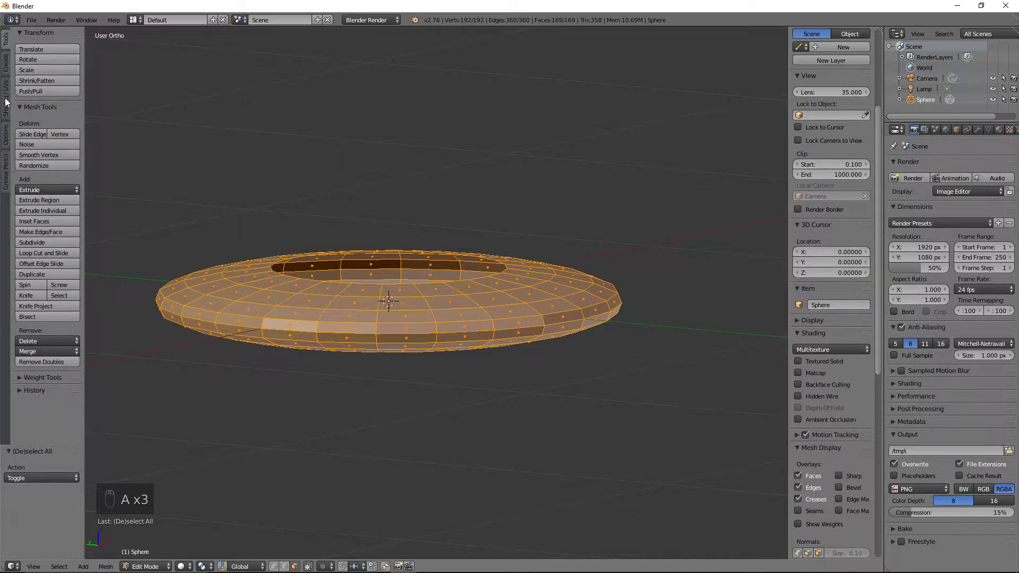
click(7, 103)
click(20, 57)
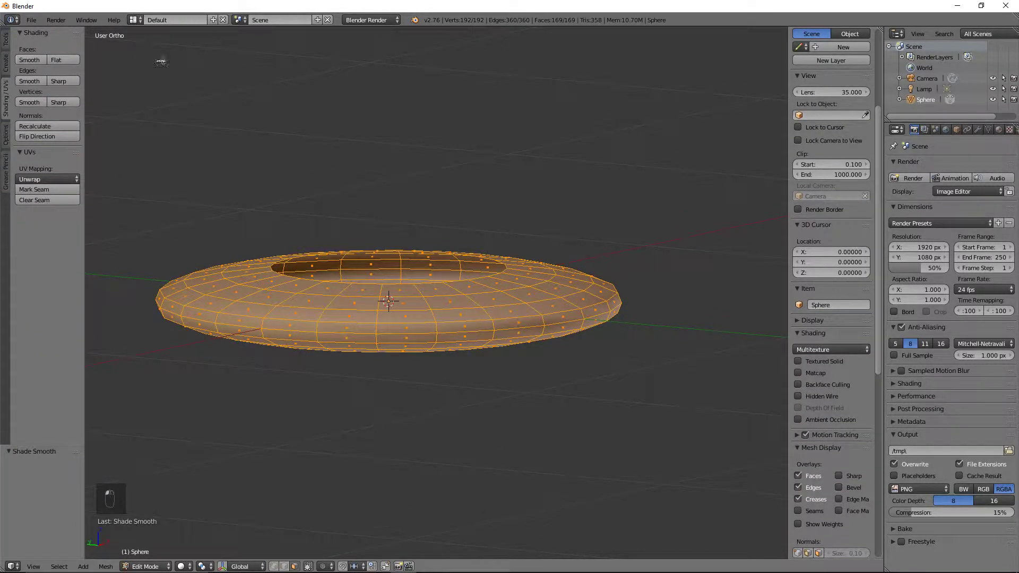
Step: Turn on Auto Smooth for the disc's mesh normals and inspect the underside outside mesh editing
click(988, 129)
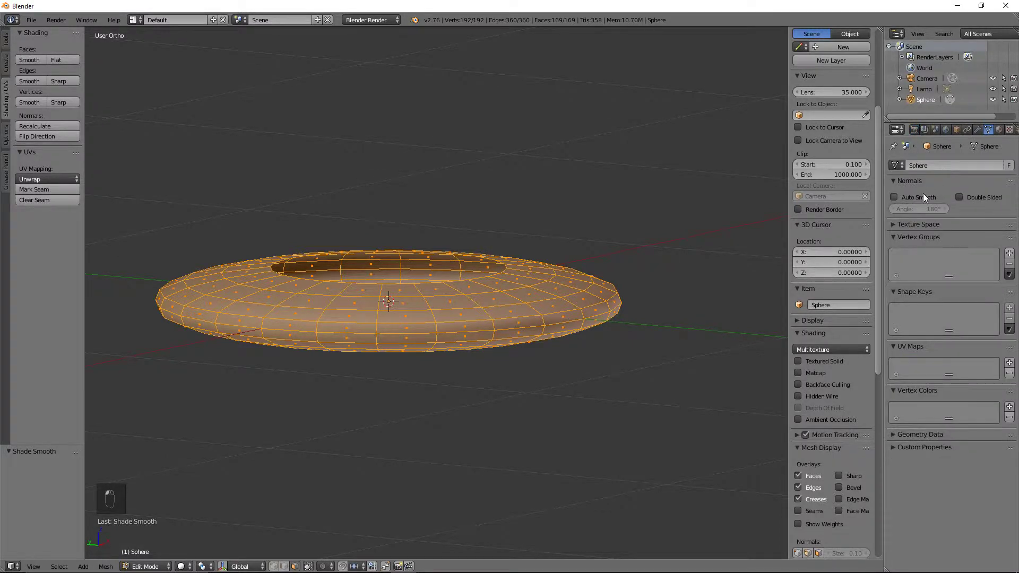
middle_drag(601, 199, 467, 129)
key(Tab)
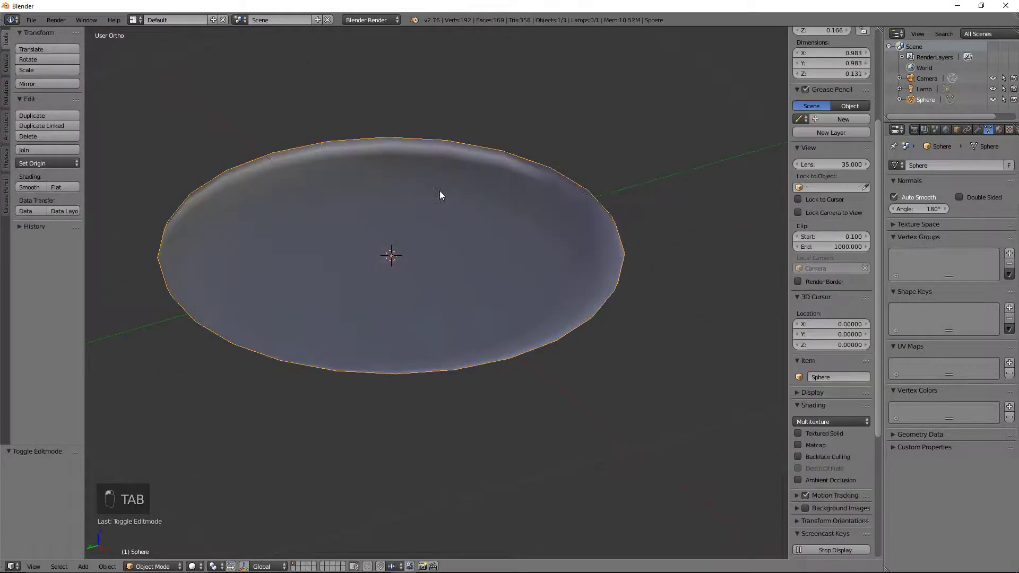
Step: Mark the edge loop around the flat underside face as sharp
key(Tab)
key(ctrl+Tab)
click(428, 211)
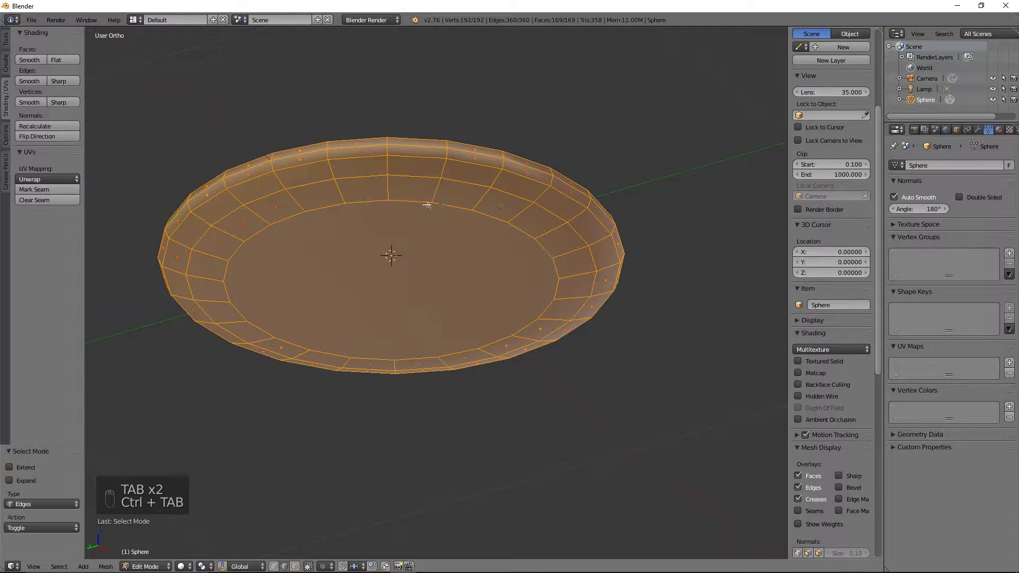
alt+right_click(426, 202)
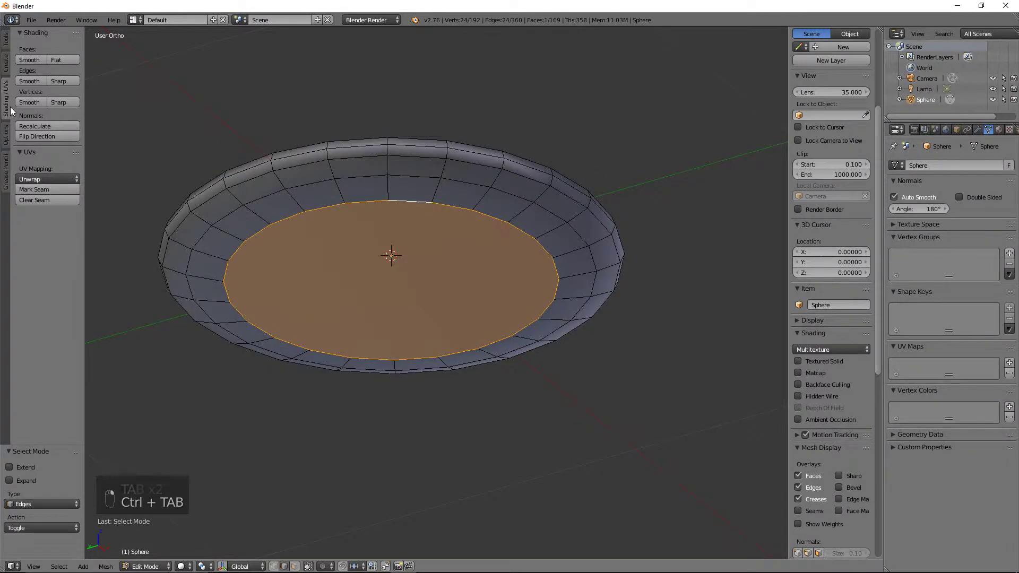
click(50, 81)
middle_drag(424, 141, 409, 190)
key(ctrl+e)
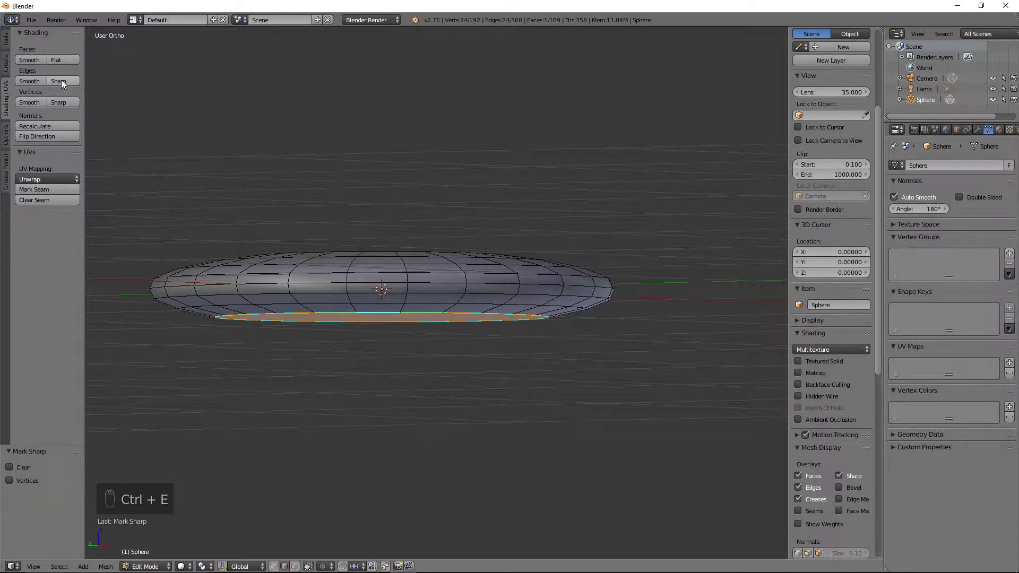
Step: Select the edge loop around the disc's top opening and snap the 3D cursor to its centre
middle_drag(198, 122, 334, 233)
key(KP_1)
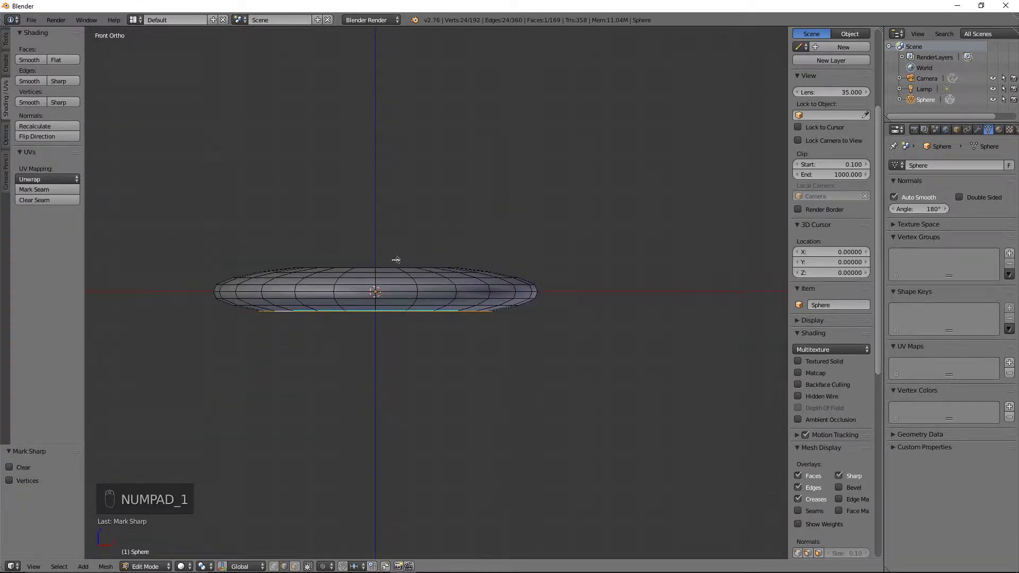
middle_drag(396, 260, 381, 288)
key(ctrl+Tab)
click(384, 282)
middle_drag(431, 257, 436, 270)
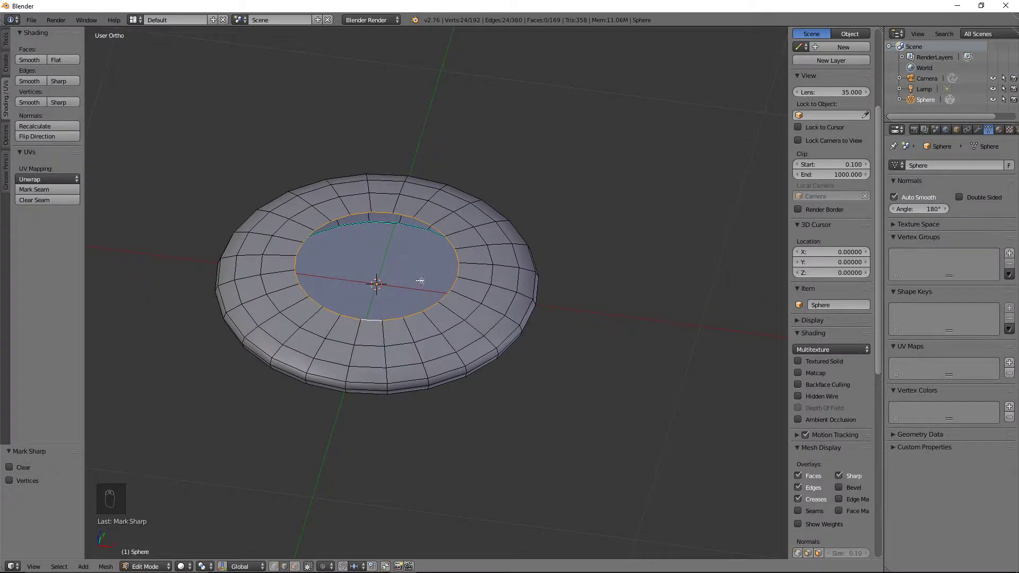
key(shift+s)
click(415, 304)
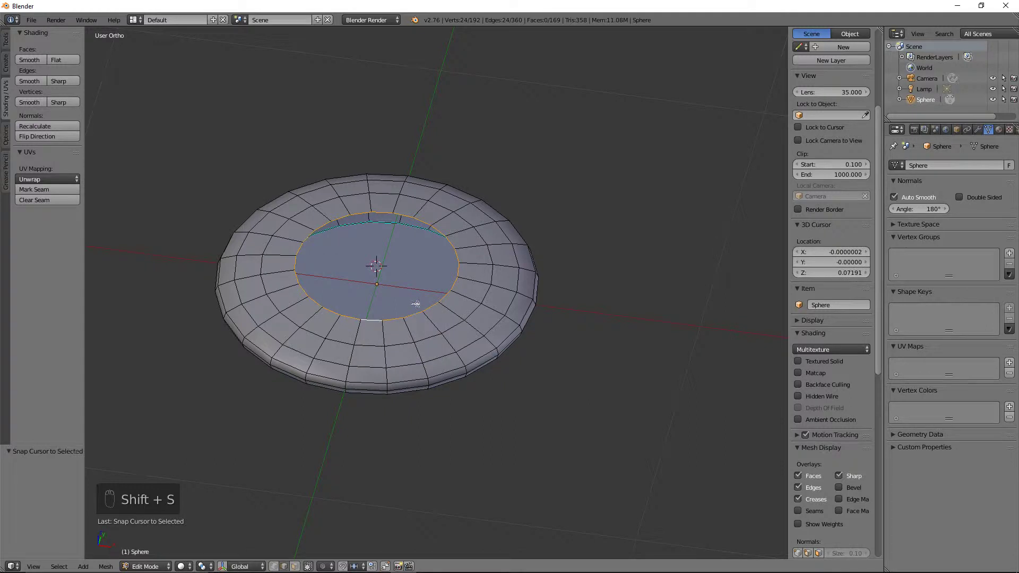
Step: In front orthographic view, add a UV sphere with 16 segments and 12 rings at the 3D cursor
key(KP_1)
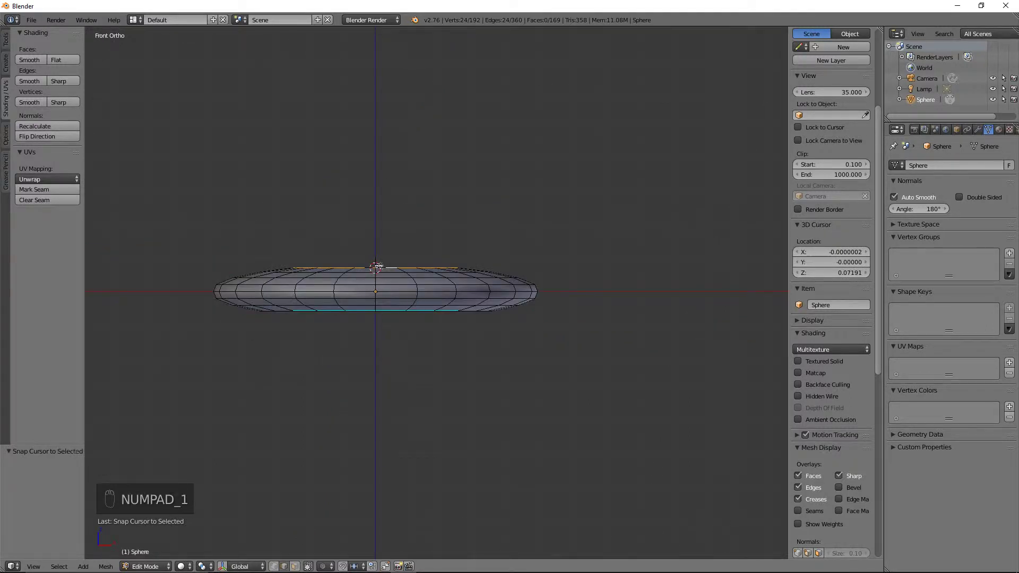
key(shift+a)
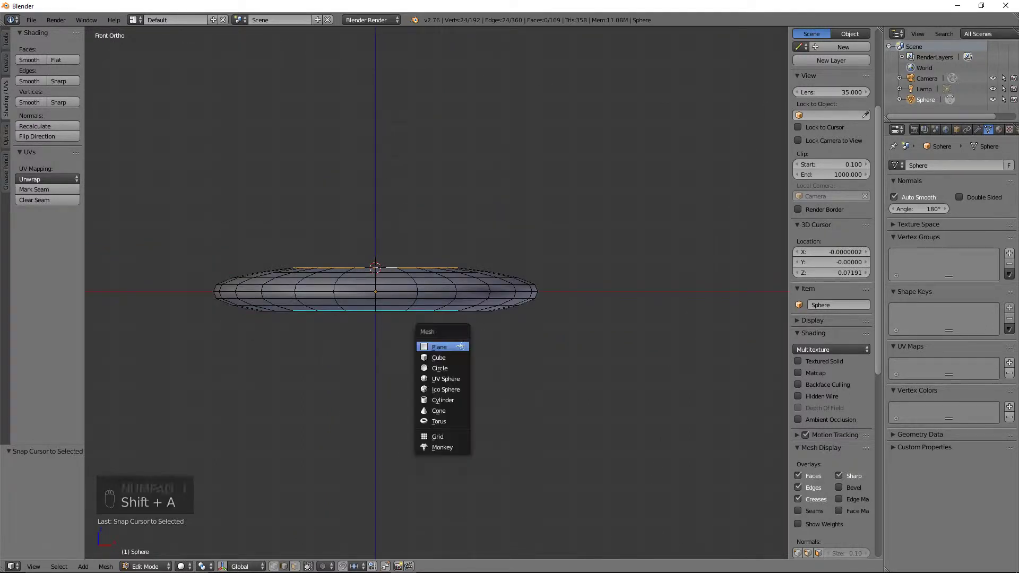
click(451, 378)
scroll(431, 292, down, 4)
drag(14, 475, 8, 481)
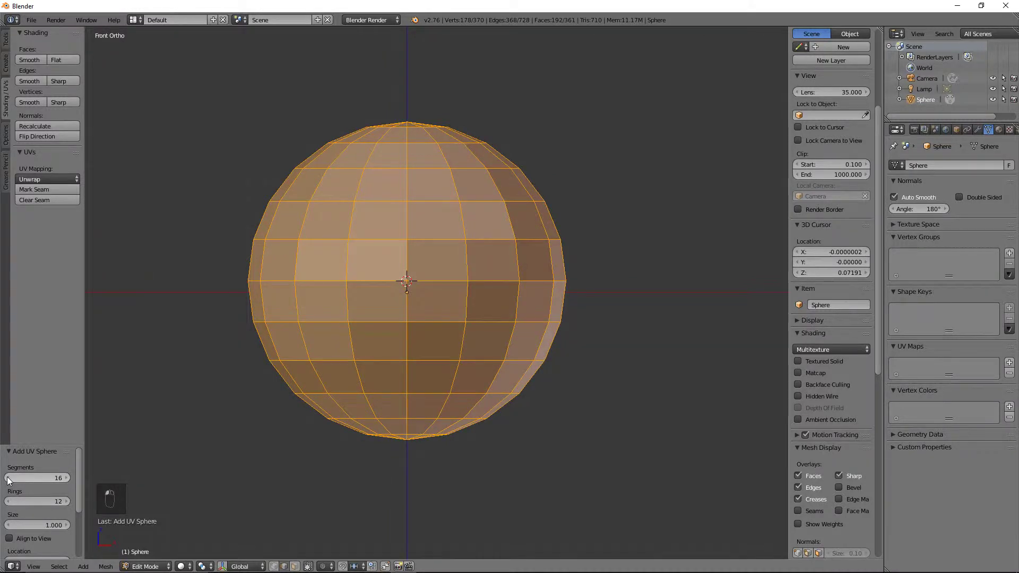
Step: Switch to vertex selection and wireframe display with the new sphere framed in view
scroll(303, 321, down, 1)
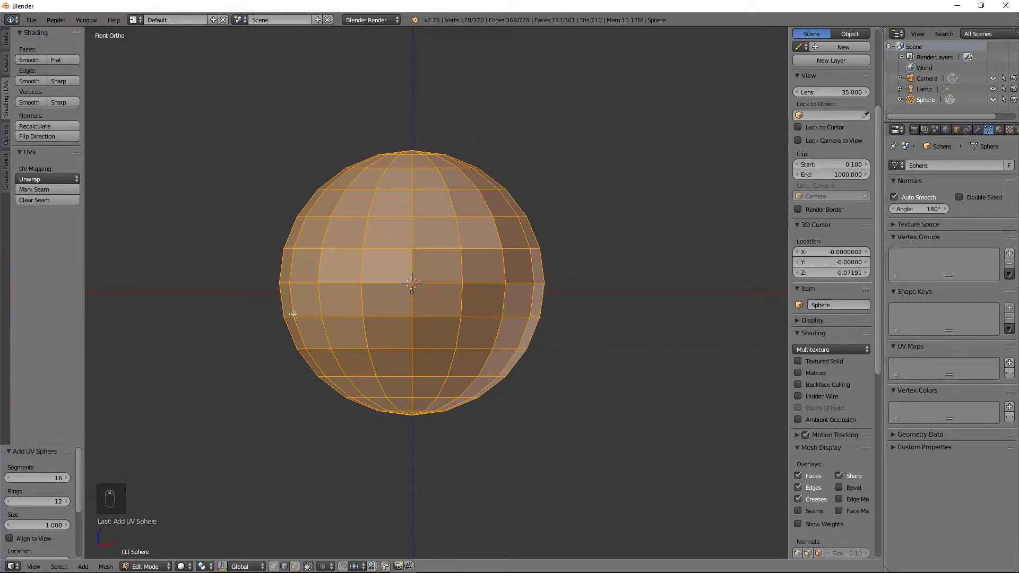
key(ctrl+Tab)
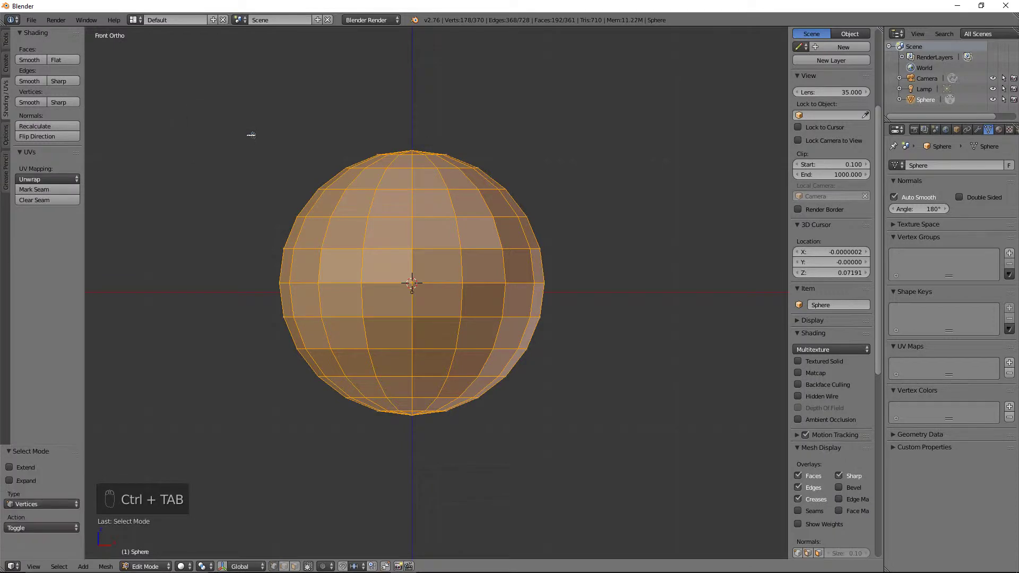
key(z)
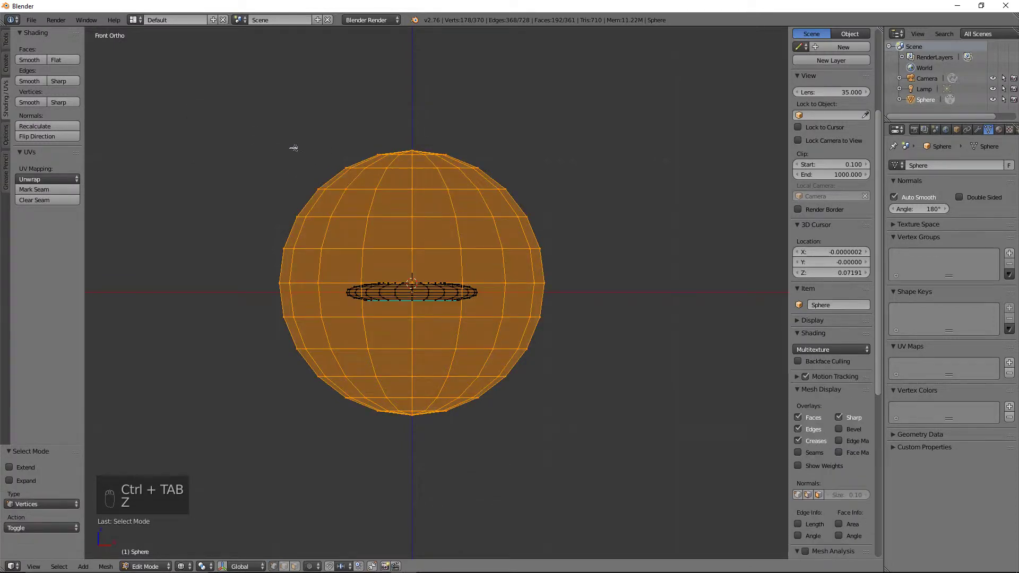
scroll(318, 148, down, 1)
scroll(318, 148, up, 2)
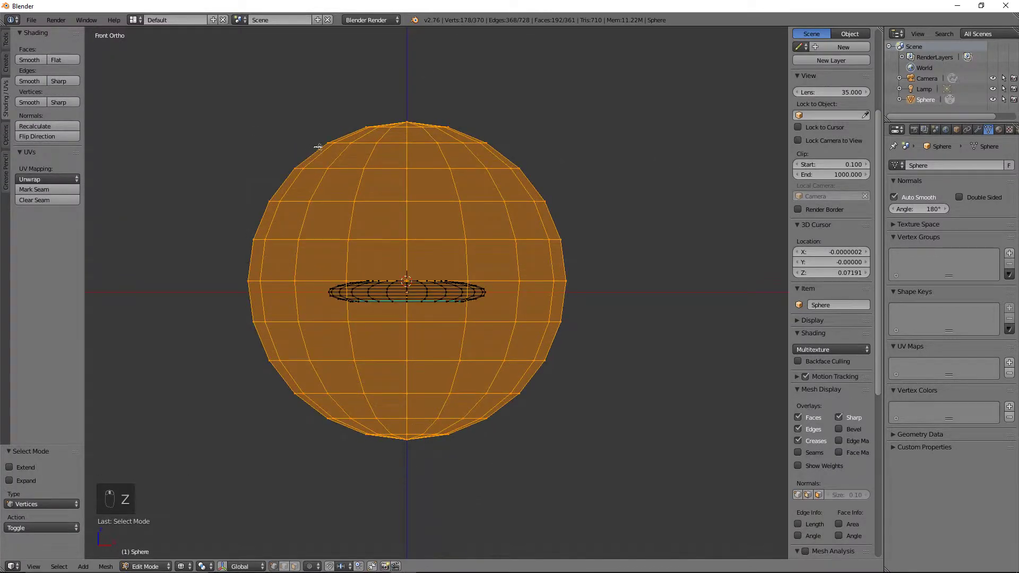
Step: Try to delete the vertices of the new sphere's upper half, then undo the deletion and the partial deselection
key(c)
mouse_move(227, 320)
middle_down()
mouse_move(470, 324)
mouse_move(520, 364)
mouse_move(289, 357)
mouse_move(453, 396)
mouse_move(341, 416)
mouse_move(326, 434)
mouse_move(464, 437)
mouse_move(455, 469)
mouse_move(273, 347)
middle_up()
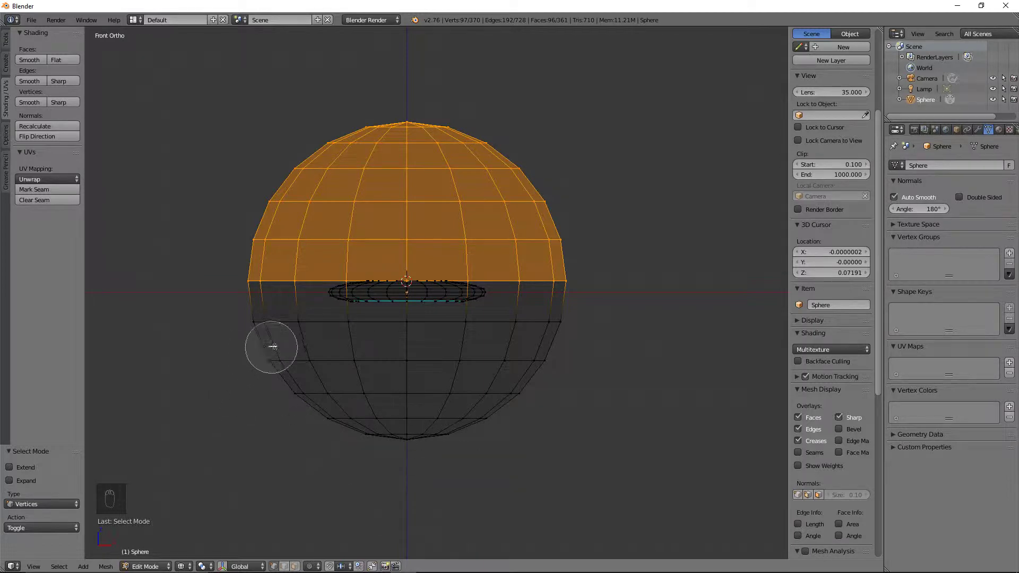
right_click(602, 361)
key(x)
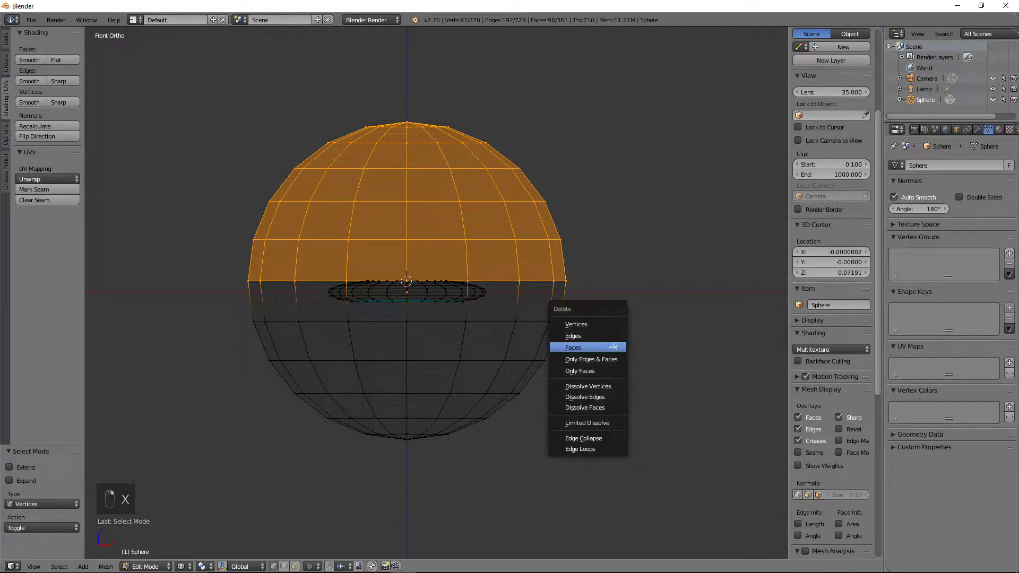
click(596, 320)
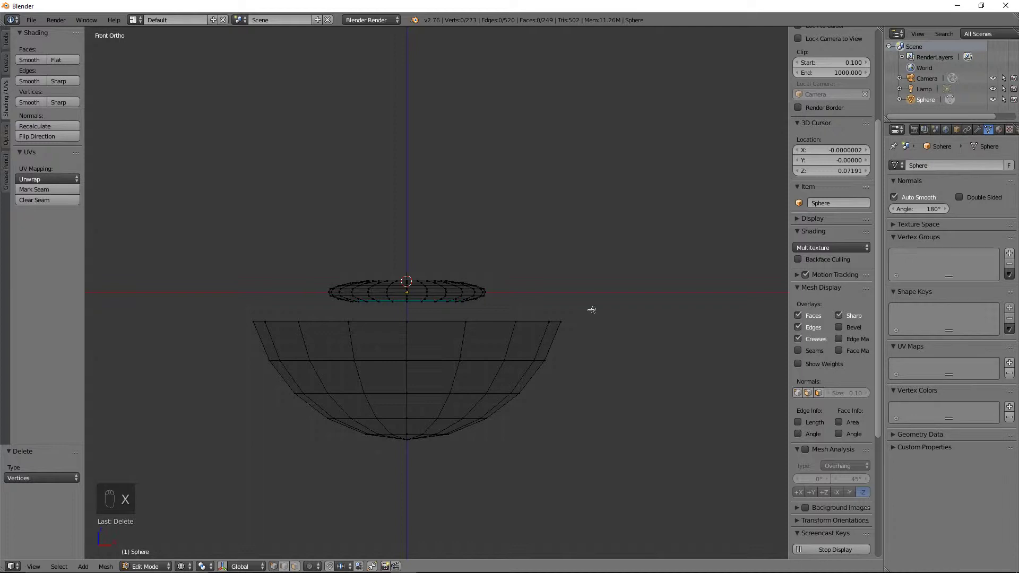
key(ctrl+z)
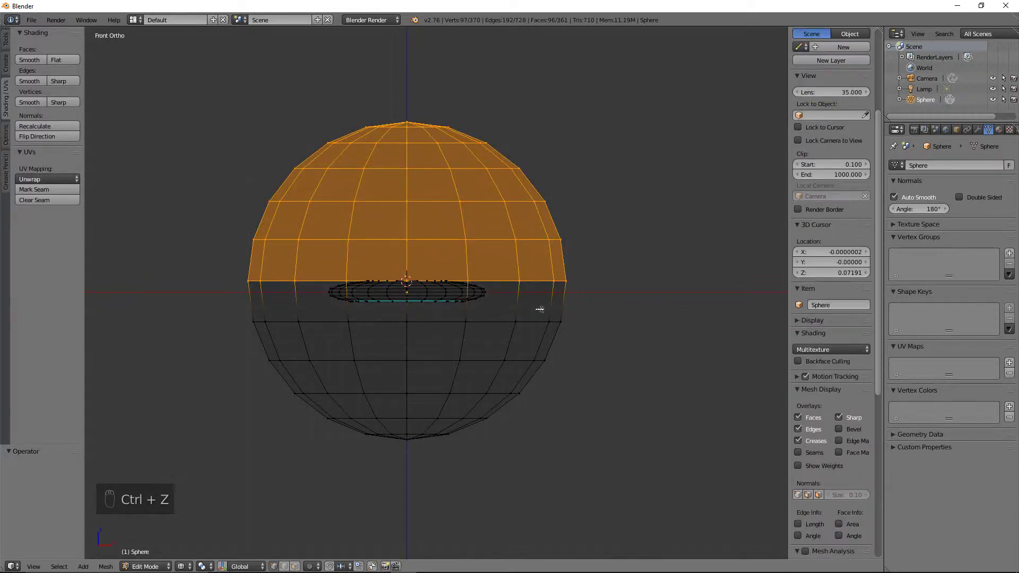
key(ctrl+z)
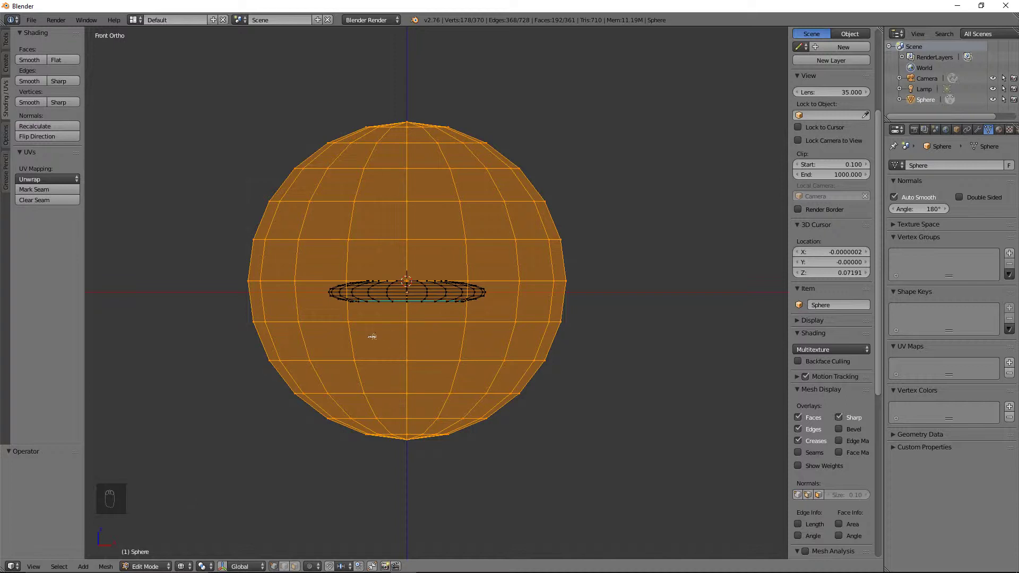
key(c)
mouse_move(257, 318)
middle_down()
mouse_move(564, 330)
mouse_move(404, 369)
middle_up()
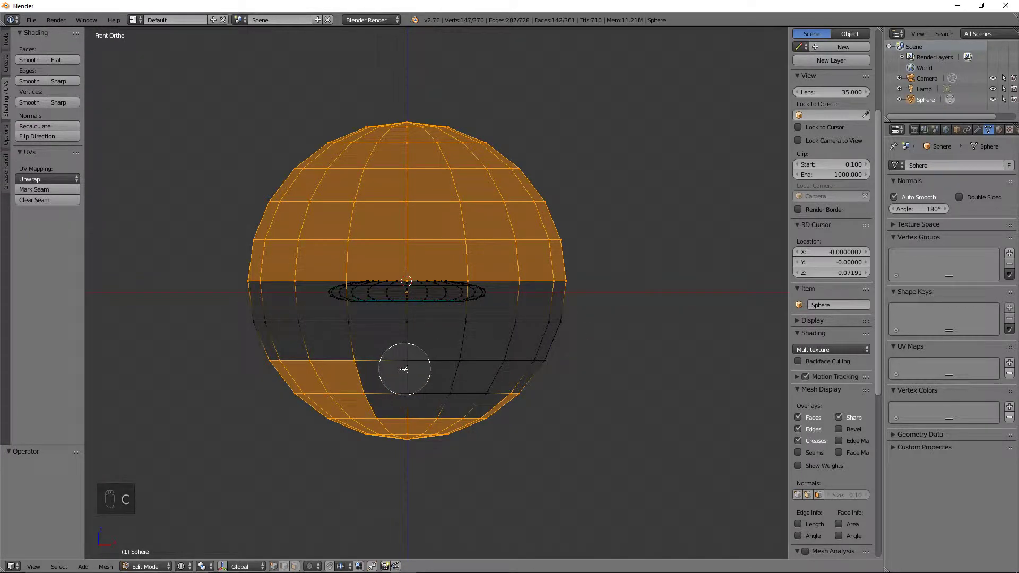
key(ctrl+z)
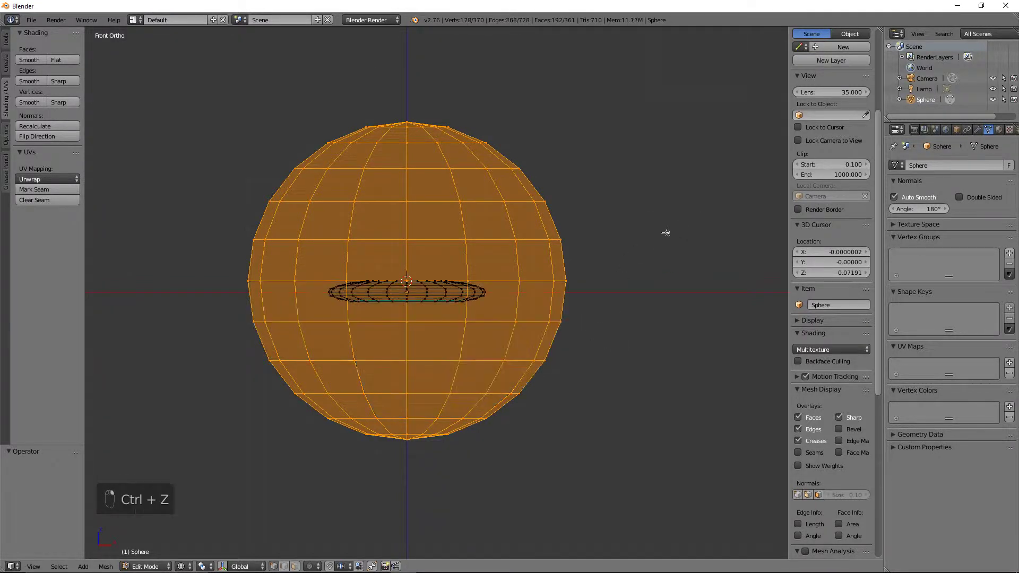
Step: Deselect the new sphere's upper half including its equator and delete the remaining lower vertices to leave a dome
key(c)
mouse_move(313, 132)
middle_down()
mouse_move(514, 129)
mouse_move(371, 137)
mouse_move(295, 160)
mouse_move(573, 177)
mouse_move(553, 215)
mouse_move(302, 215)
mouse_move(239, 223)
mouse_move(233, 241)
mouse_move(317, 262)
mouse_move(564, 264)
middle_up()
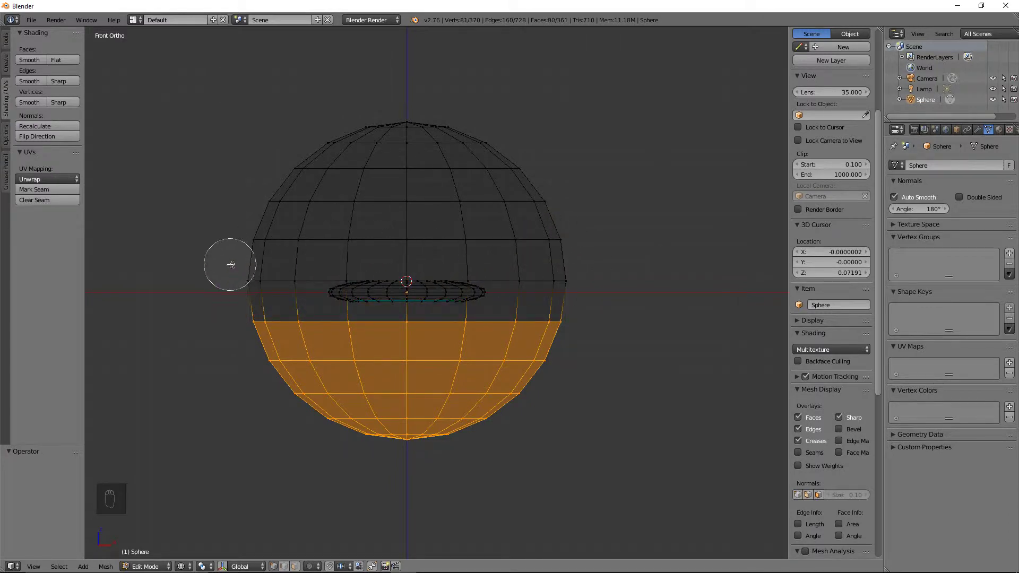
key(Escape)
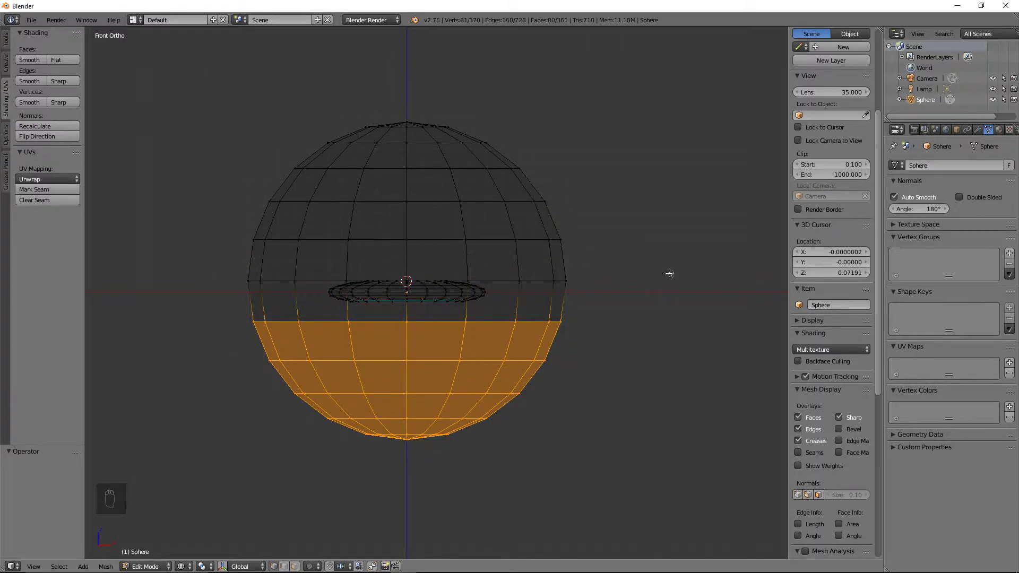
key(x)
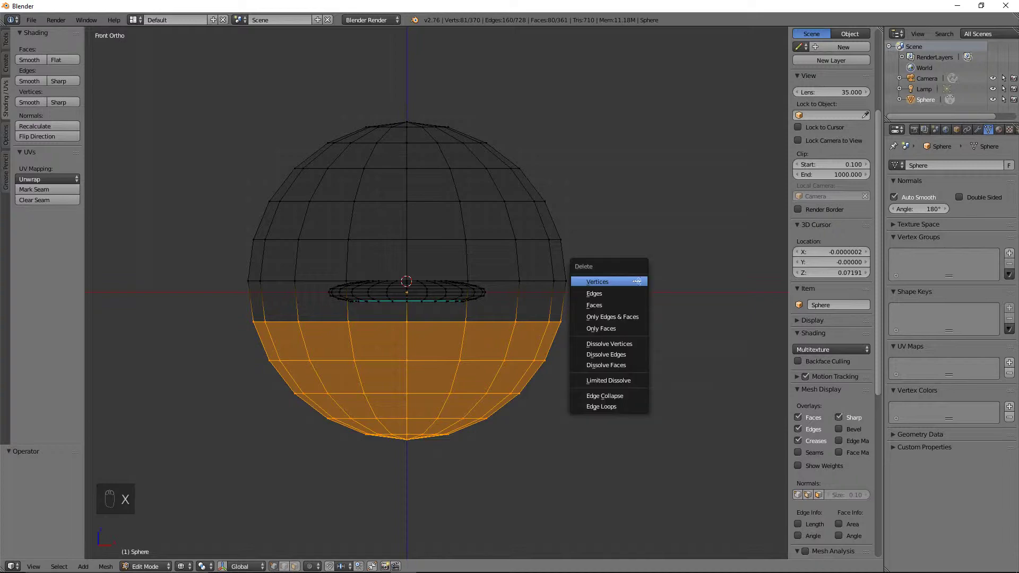
click(632, 281)
scroll(603, 294, up, 2)
scroll(601, 292, down, 2)
Step: Set the pivot point to the 3D cursor and select the whole dome in front orthographic view
middle_drag(600, 292, 386, 357)
click(202, 566)
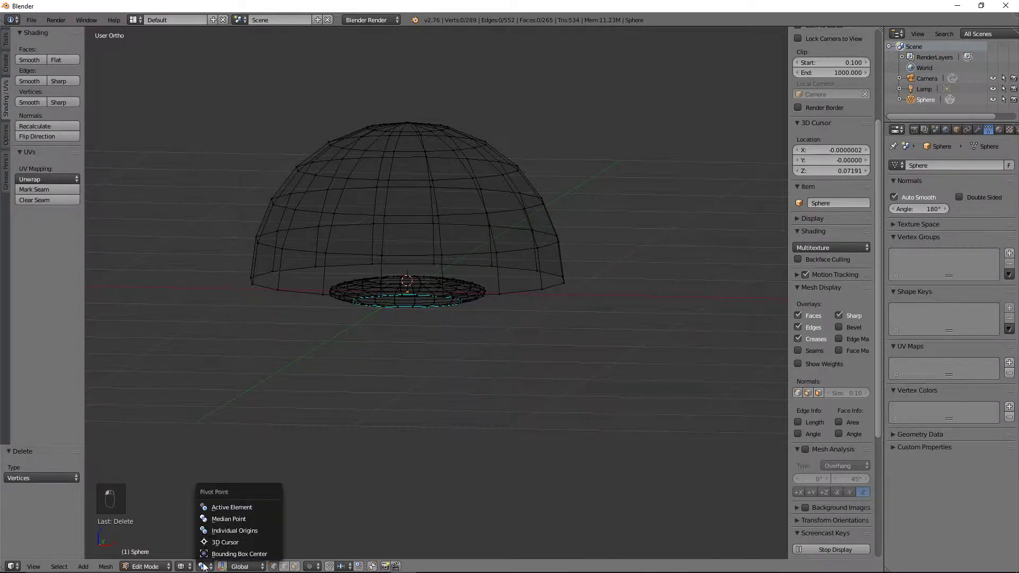
click(215, 540)
key(KP_1)
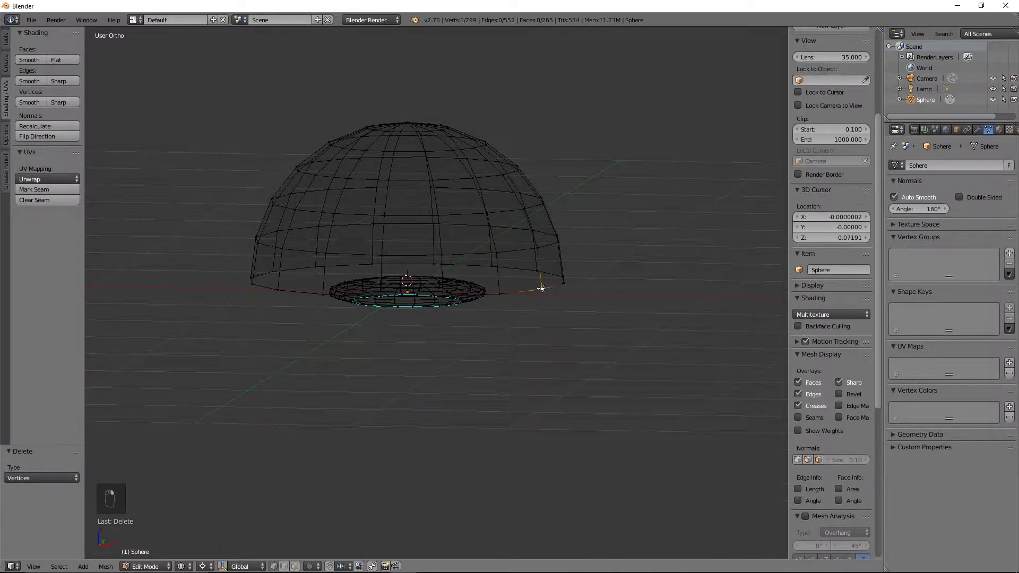
key(l)
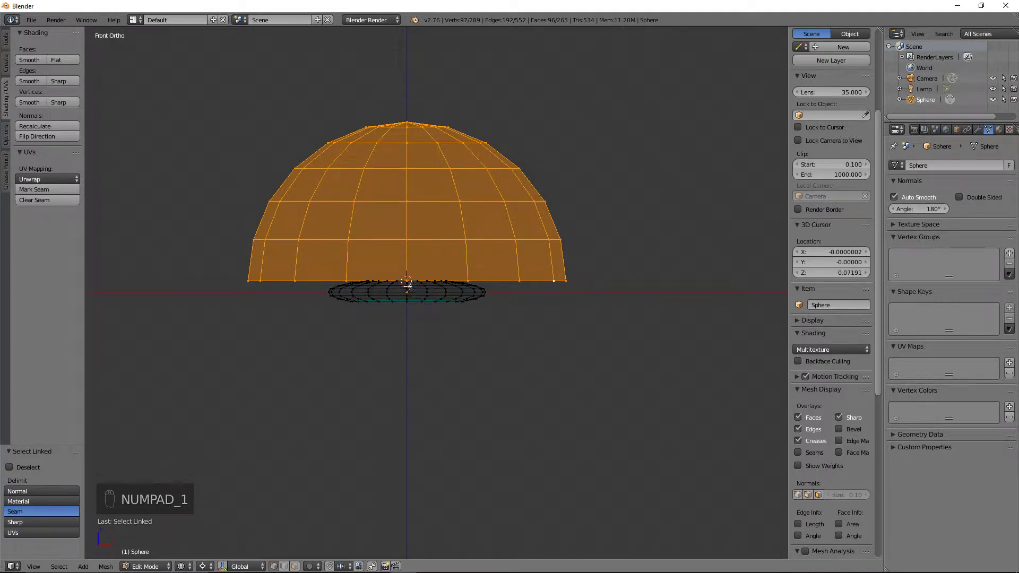
Step: Scale the selected dome uniformly about the 3D cursor to about 0.268 of its size
click(205, 566)
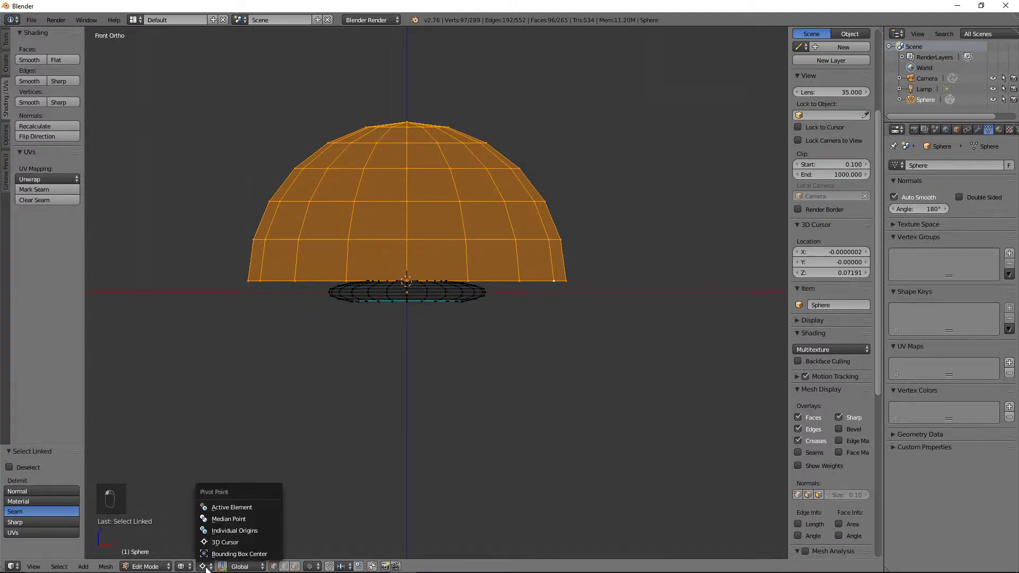
click(225, 542)
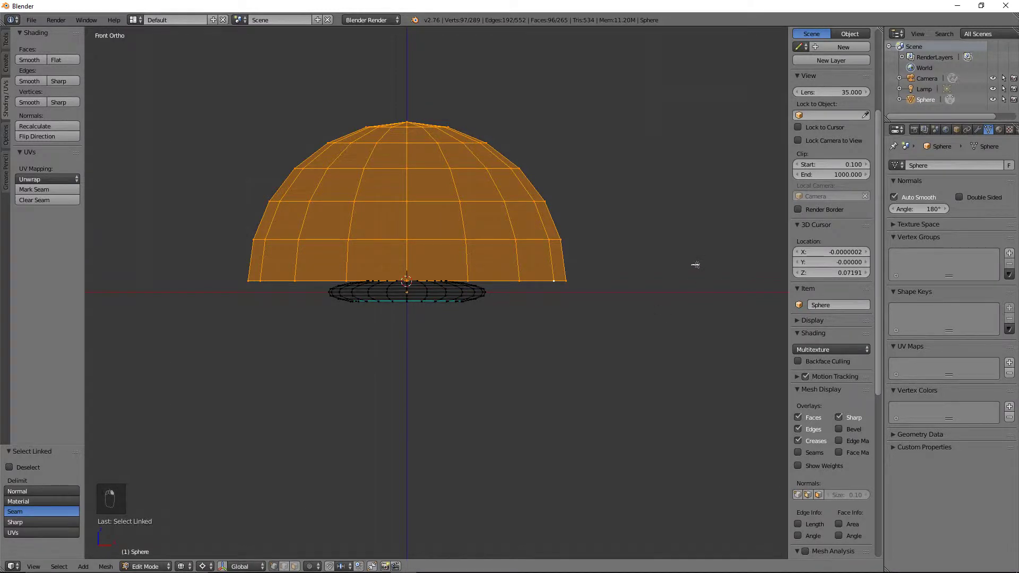
key(s)
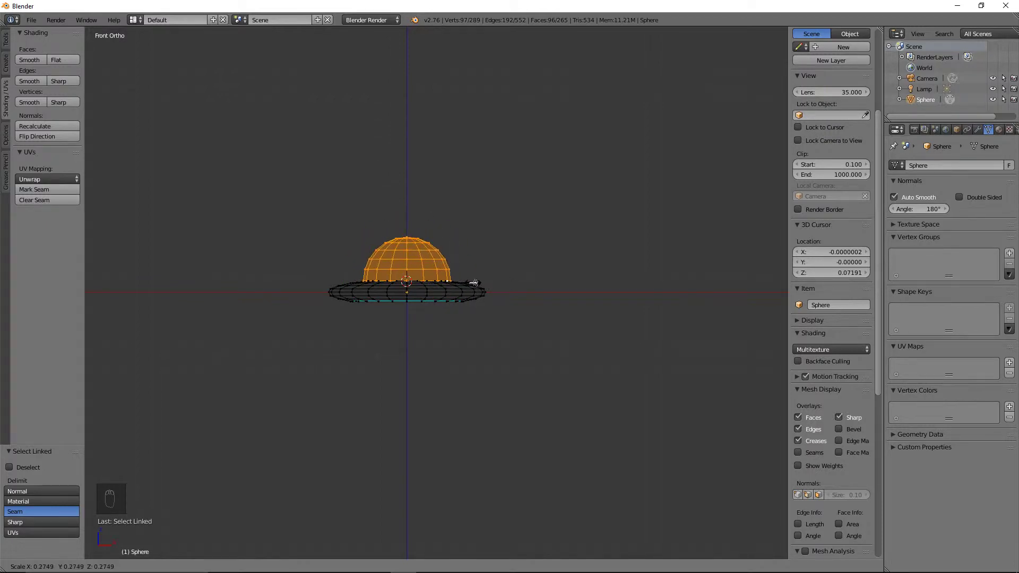
click(473, 278)
Step: Scale the dome by about 0.933 in the top orthographic view to fit its rim to the disc's upper opening
key(KP_7)
scroll(475, 275, up, 5)
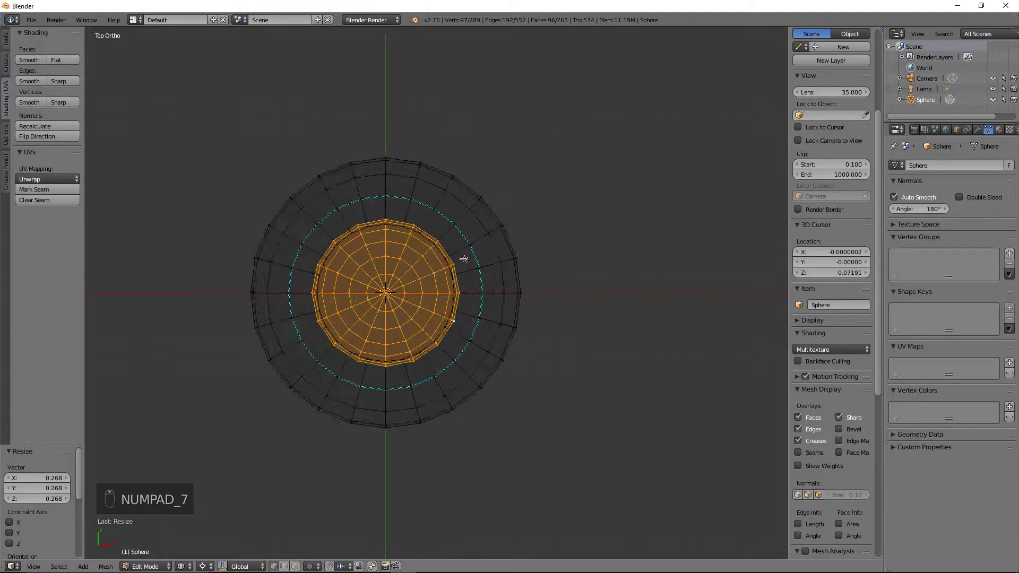
scroll(516, 240, up, 3)
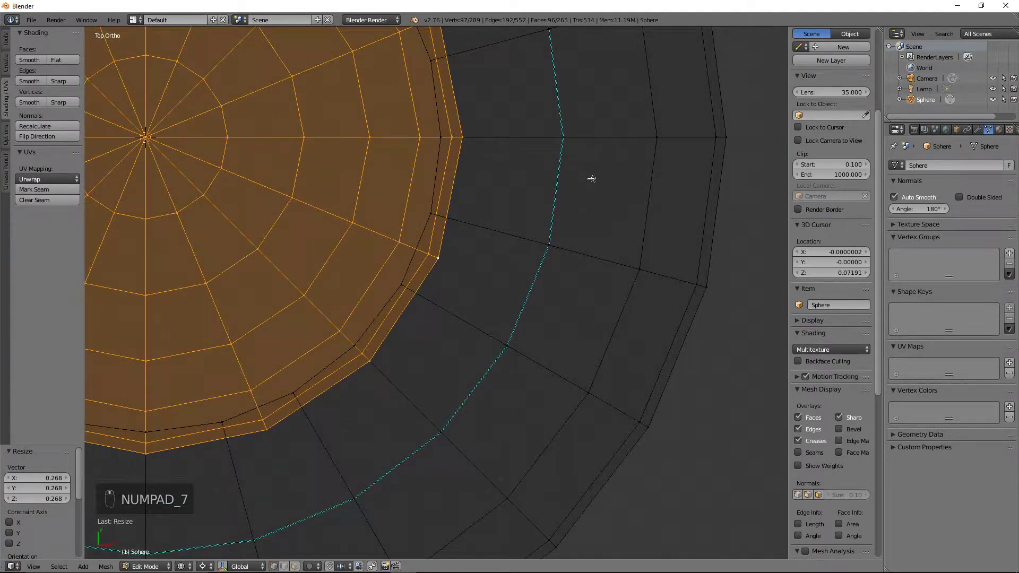
key(g)
right_click(583, 181)
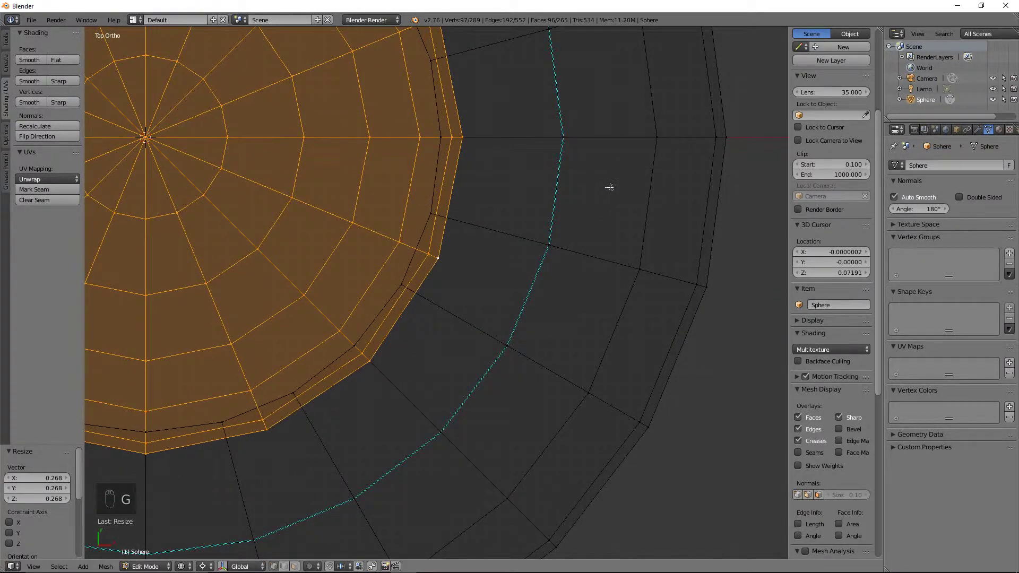
key(s)
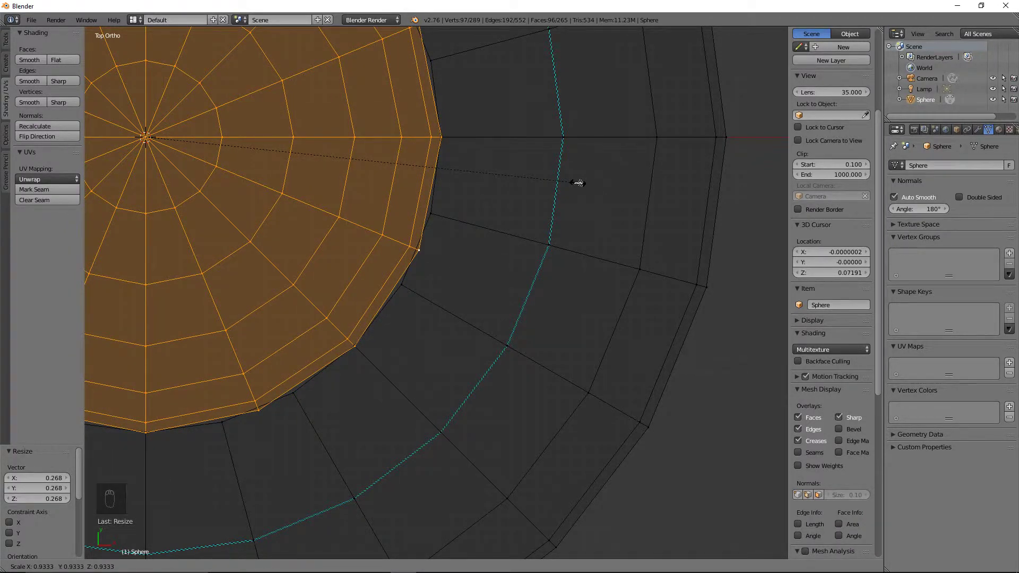
click(579, 183)
Step: Try rotating the dome in top view to line up its vertices with the edges of the disc's opening
scroll(480, 197, down, 4)
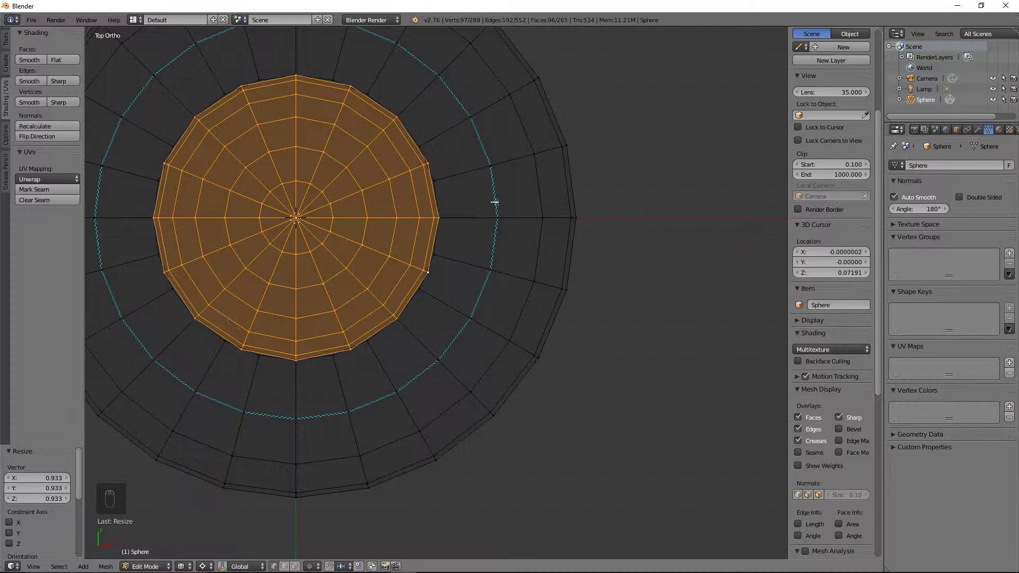
key(r)
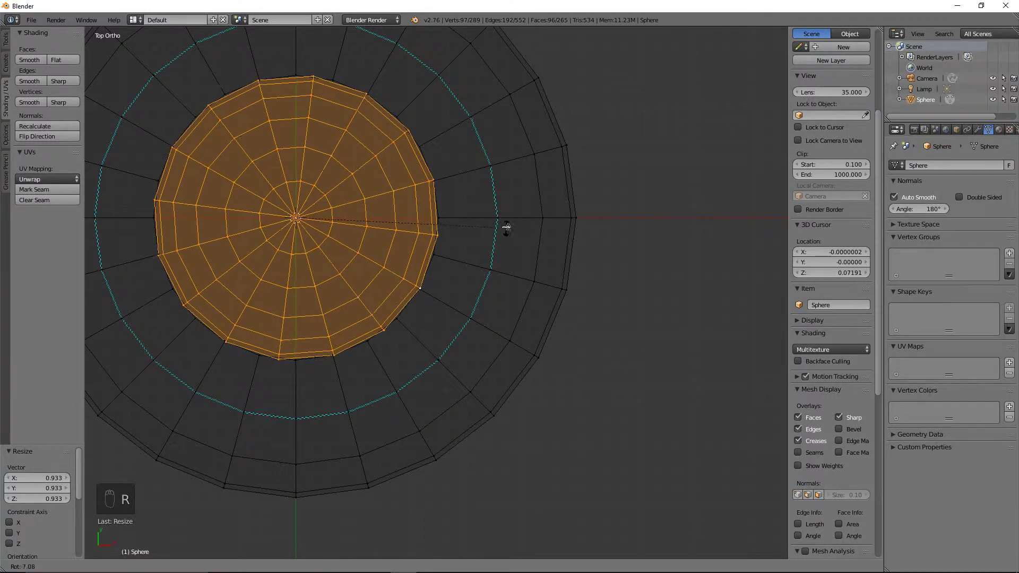
right_click(498, 217)
Step: Delete all vertices of the selected dome, leaving only the disc
middle_drag(434, 195, 437, 120)
scroll(428, 130, down, 2)
key(x)
click(423, 163)
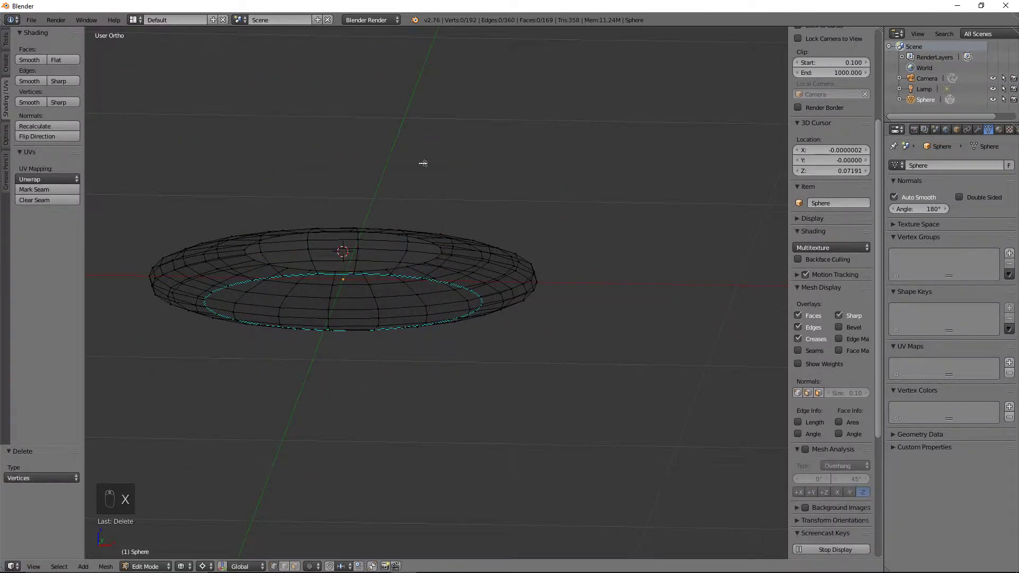
Step: Add a UV sphere with 24 segments at the 3D cursor and show it in front orthographic view
key(shift+a)
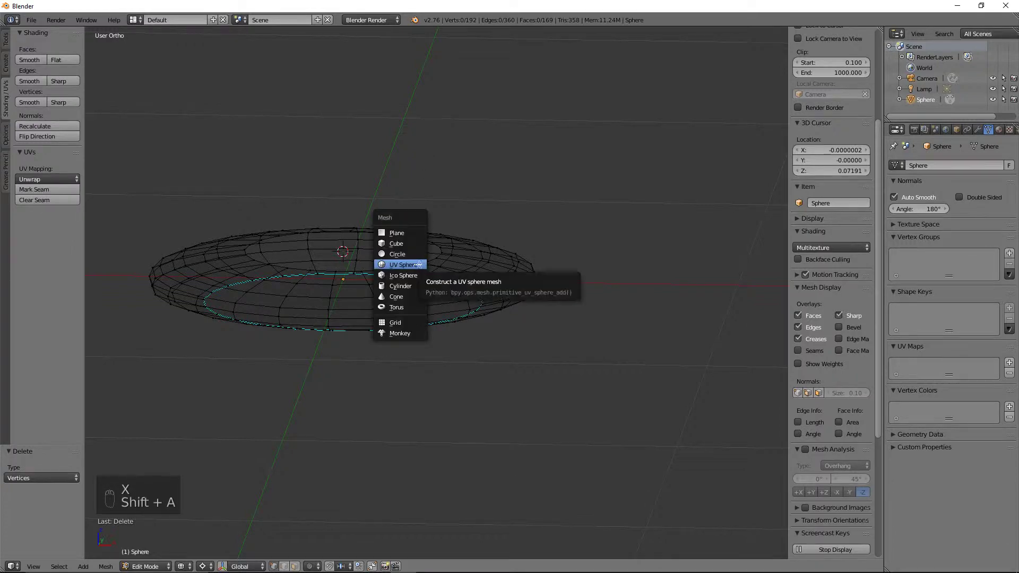
click(417, 264)
click(62, 478)
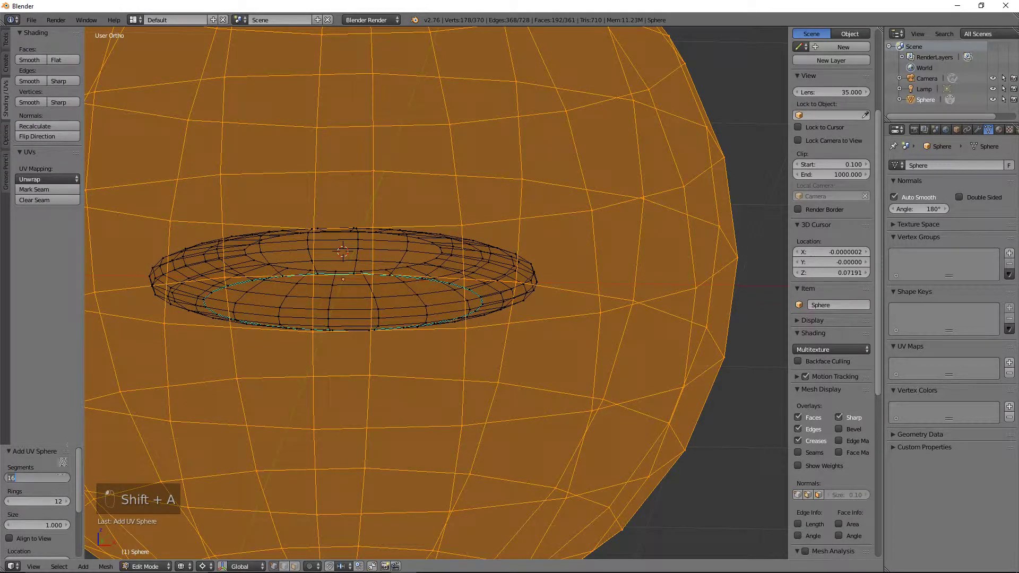
text(24)
key(Return)
scroll(355, 338, down, 8)
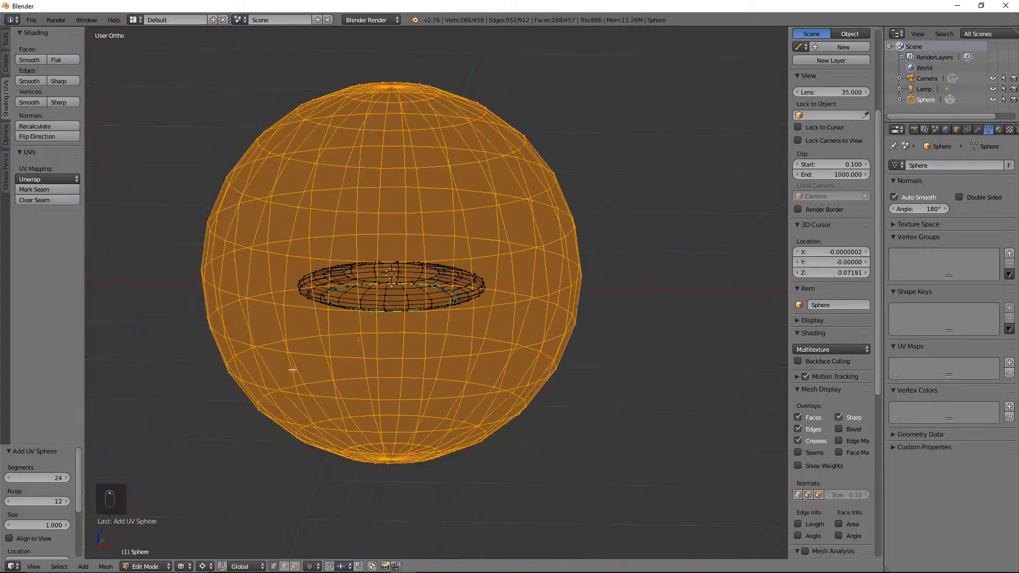
key(KP_1)
scroll(356, 338, up, 3)
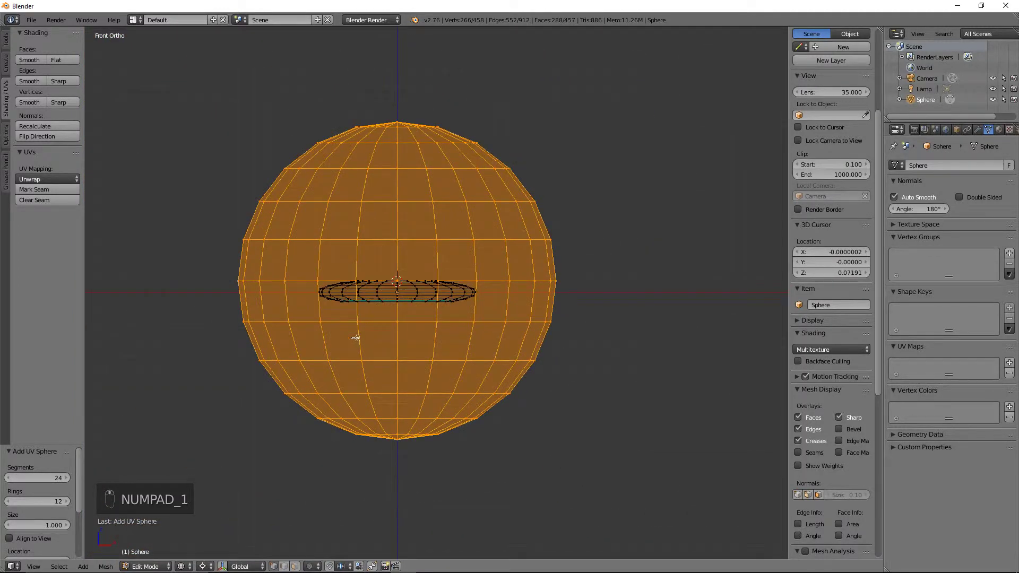
key(a)
key(a)
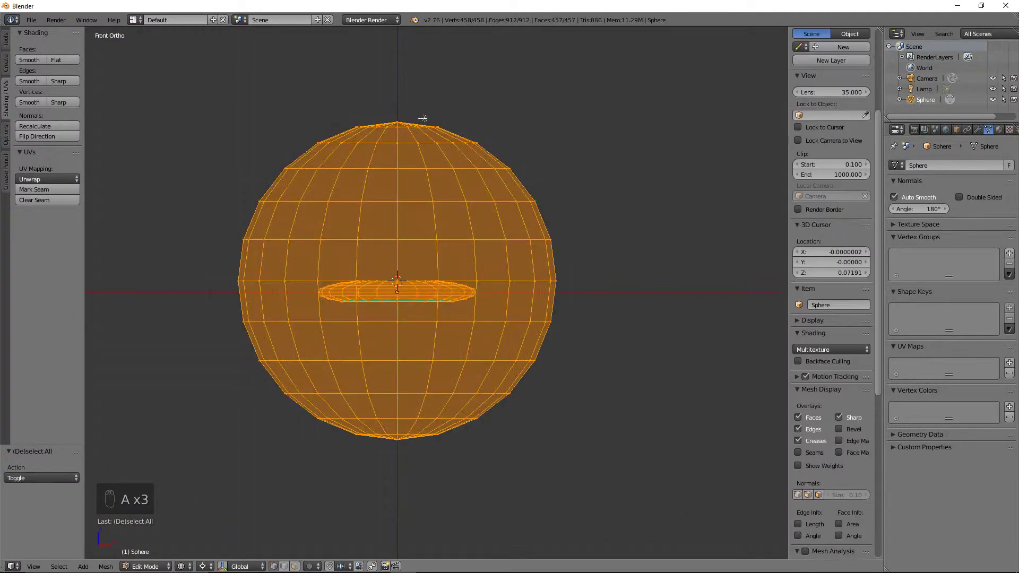
key(ctrl+z)
key(ctrl+z)
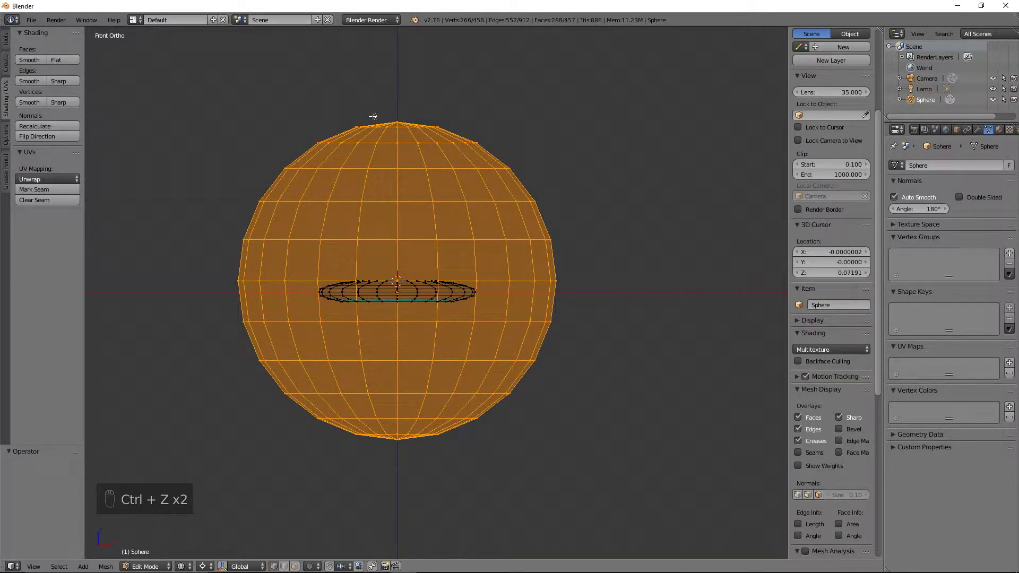
key(a)
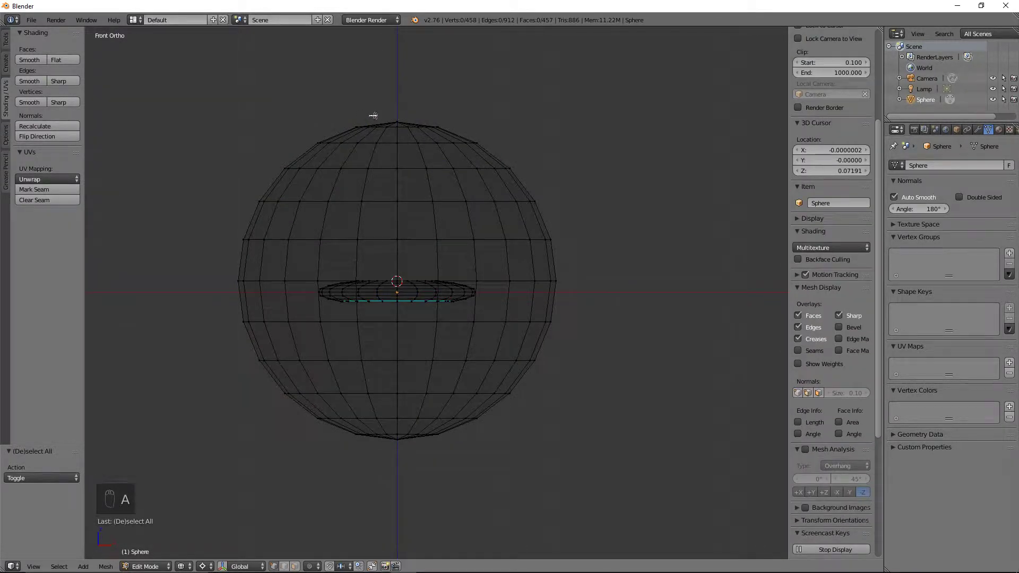
key(ctrl+z)
Step: Deselect the new sphere's upper half including its equator with circle select and delete the remaining lower vertices
key(c)
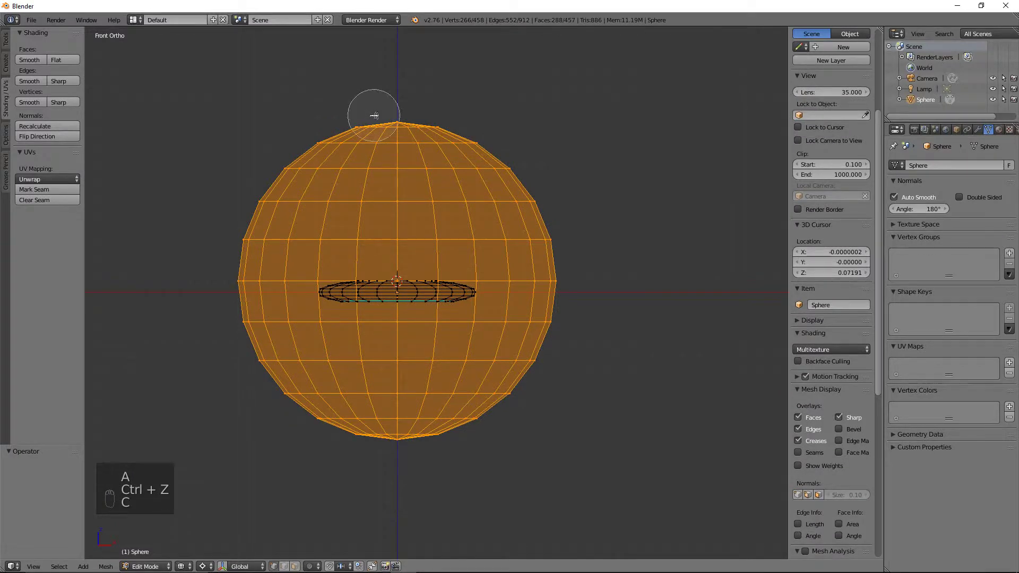
mouse_move(288, 133)
middle_down()
mouse_move(378, 118)
mouse_move(491, 118)
mouse_move(431, 150)
mouse_move(289, 152)
mouse_move(221, 175)
mouse_move(277, 191)
mouse_move(523, 195)
mouse_move(545, 216)
mouse_move(505, 226)
mouse_move(258, 224)
mouse_move(228, 248)
mouse_move(266, 259)
mouse_move(605, 264)
middle_up()
right_click(688, 197)
key(x)
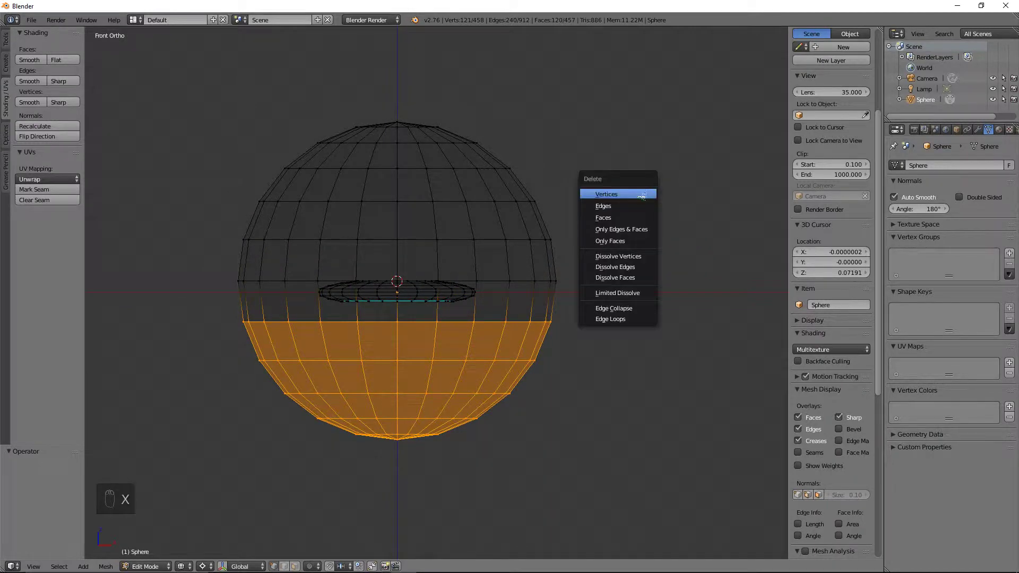
click(640, 193)
Step: Select the entire 24-segment dome with its linked vertices and scale it uniformly to about 0.24
middle_drag(640, 193, 555, 239)
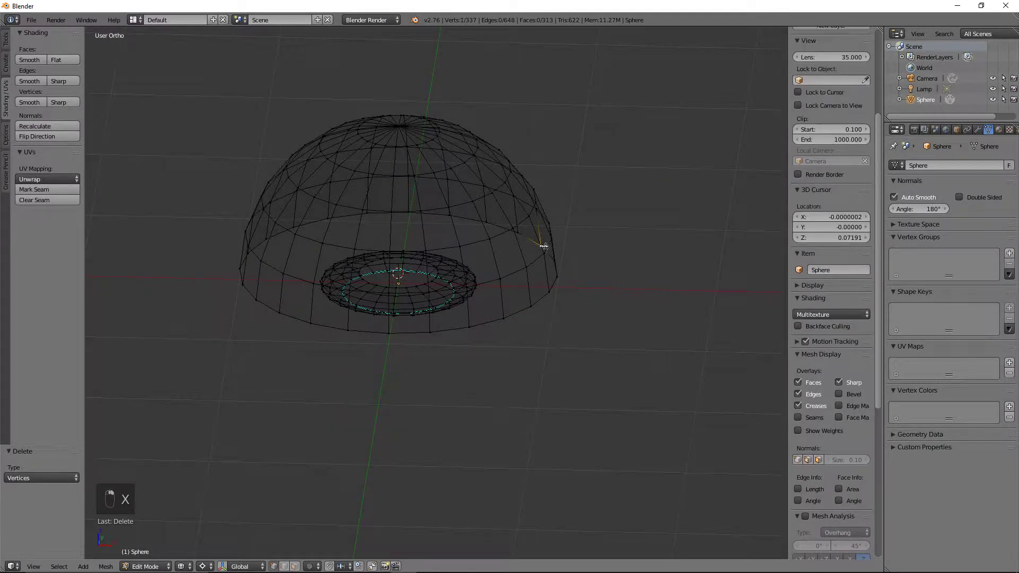
key(l)
key(s)
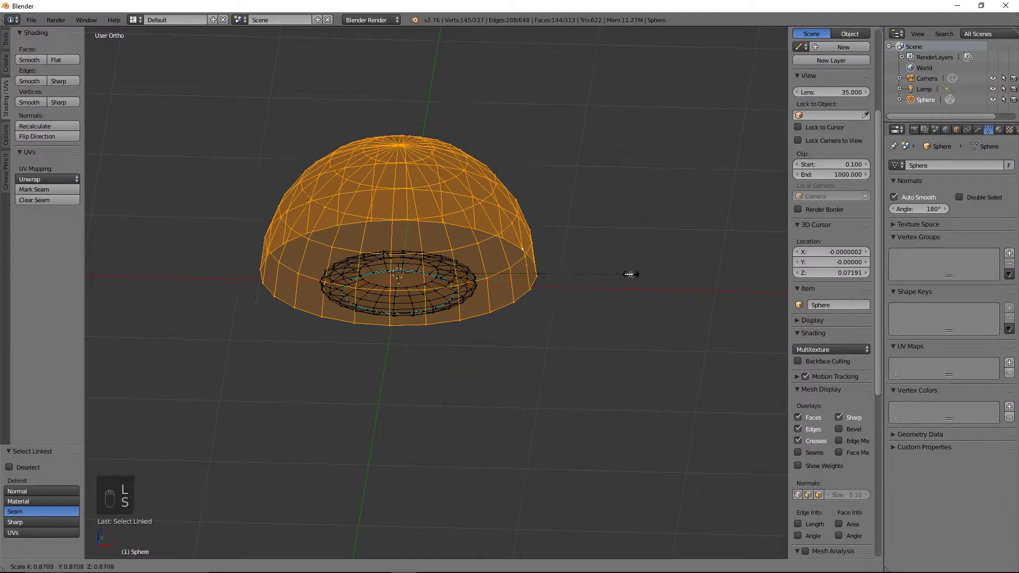
click(465, 261)
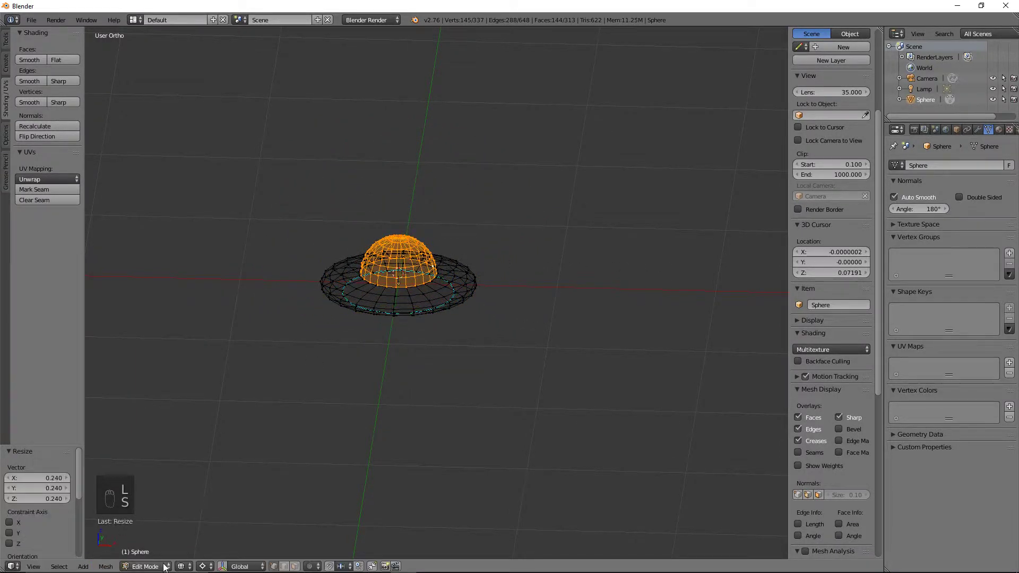
Step: Scale the dome up by about 1.041 in top orthographic view so its rim meets the disc's opening
scroll(412, 309, up, 3)
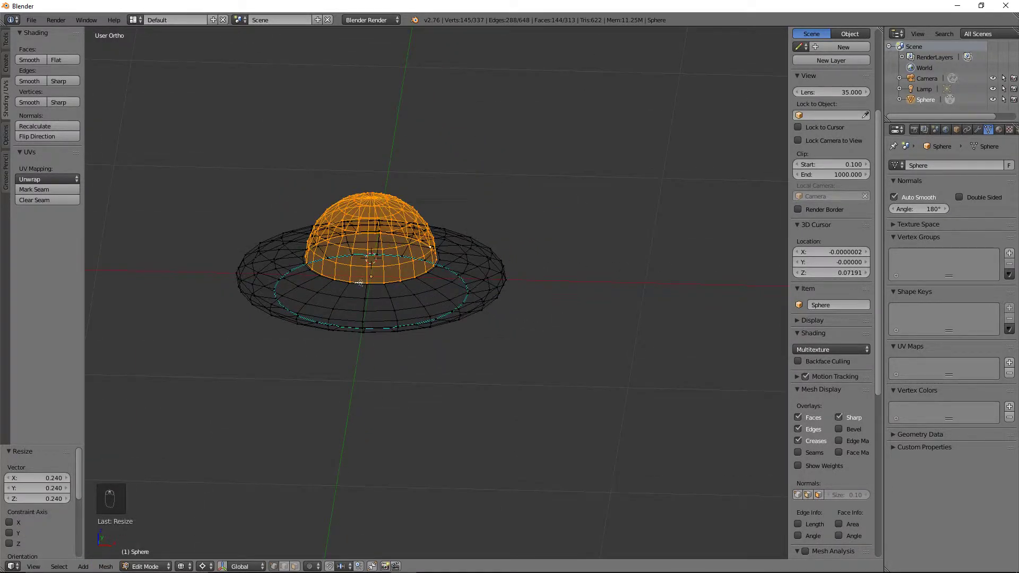
key(KP_7)
scroll(410, 243, up, 6)
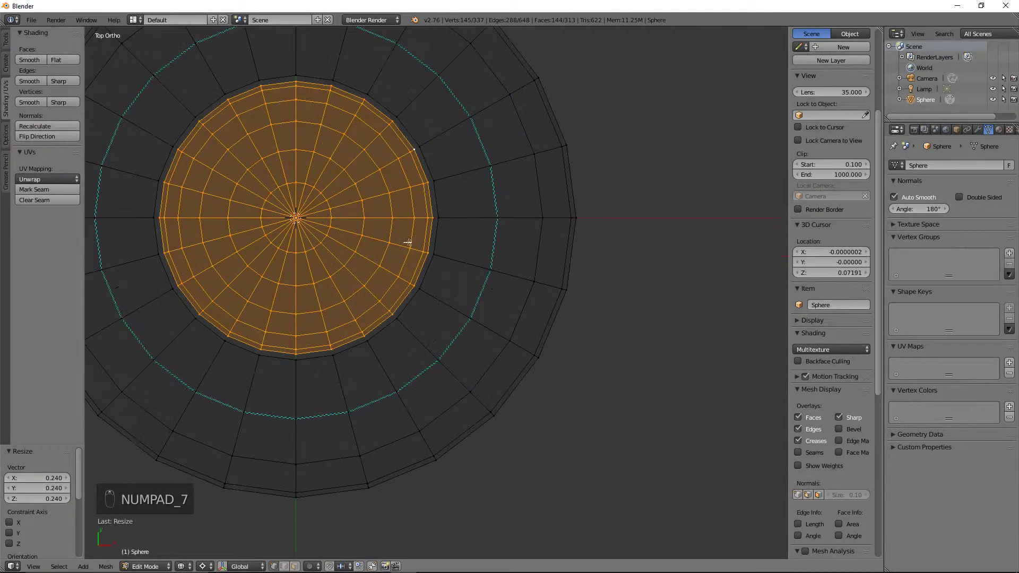
scroll(464, 170, up, 3)
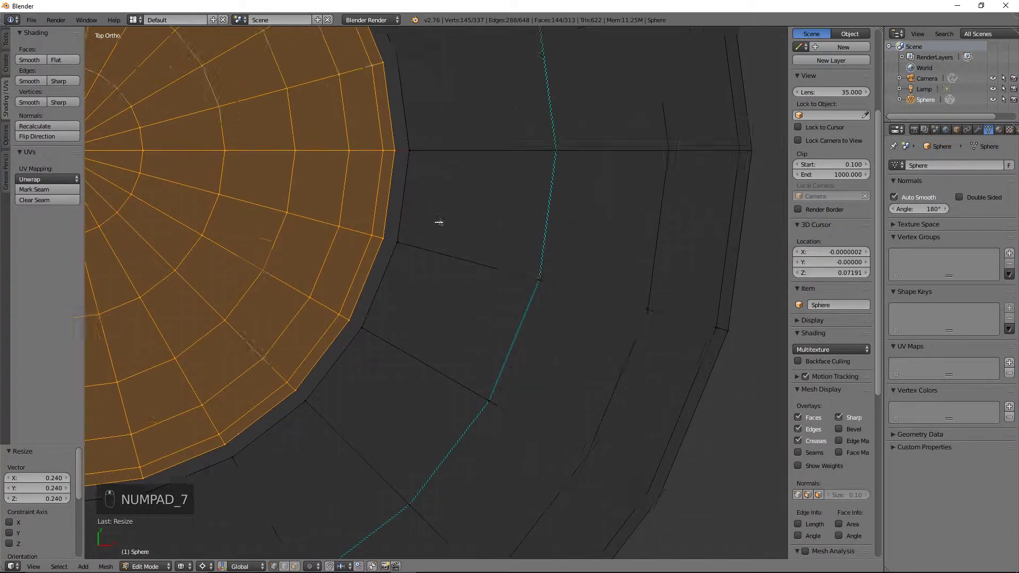
key(s)
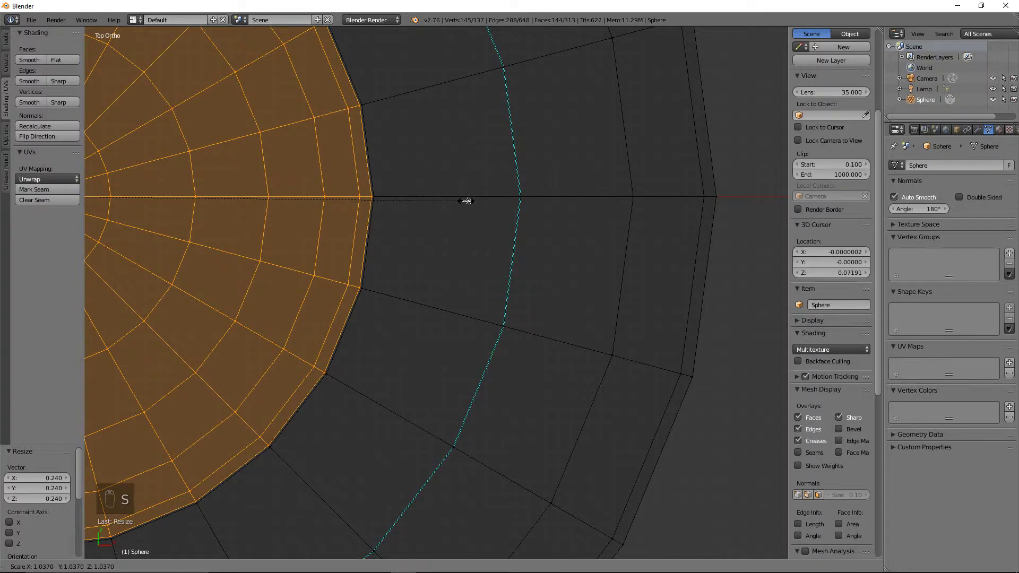
click(467, 200)
Step: Fine-tune the dome's scale by about 1.003 in close-up until its rim vertices coincide with those of the disc's opening
scroll(465, 195, up, 5)
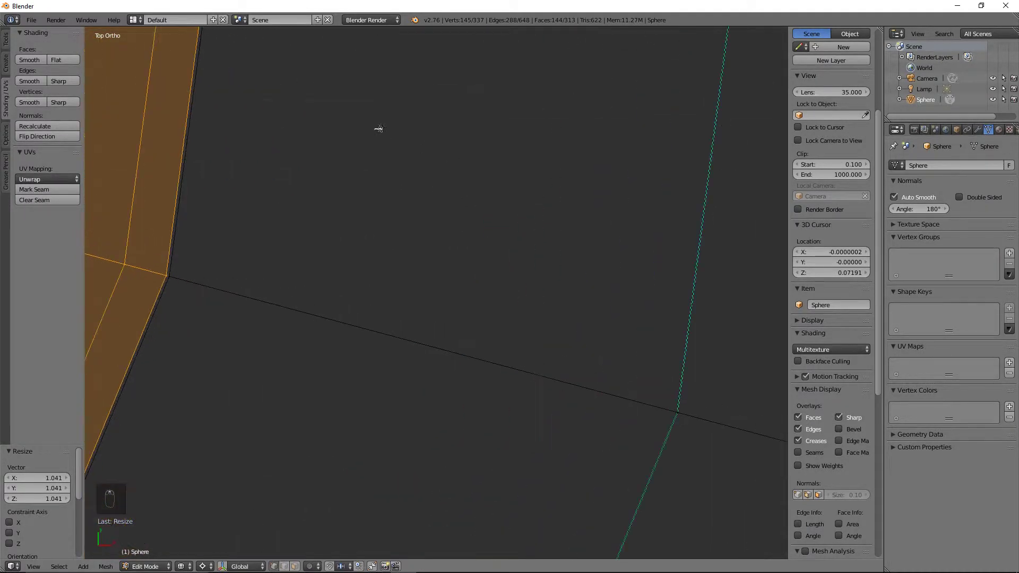
shift+middle_drag(378, 129, 471, 462)
key(s)
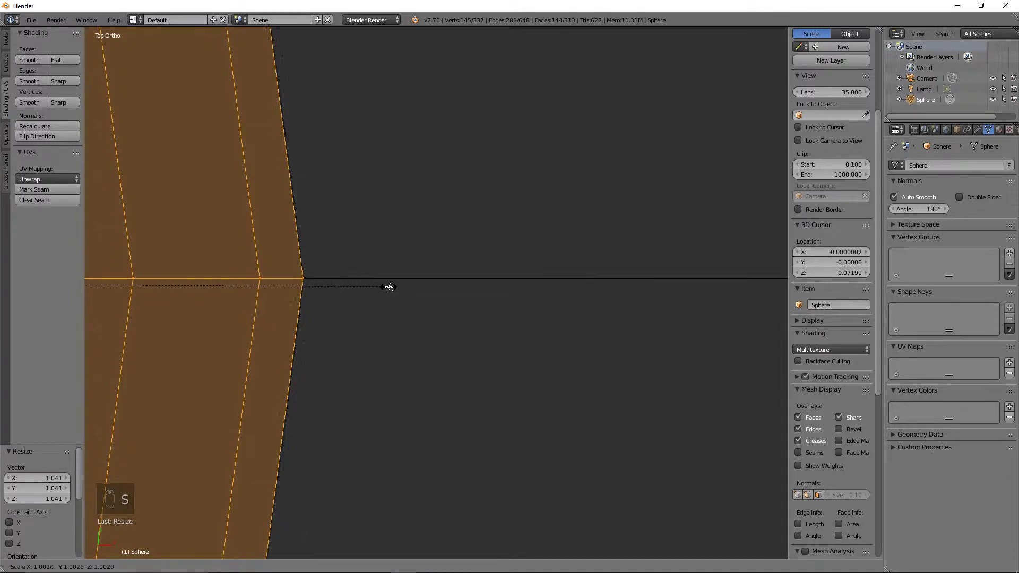
click(449, 230)
shift+middle_drag(449, 230, 562, 246)
key(s)
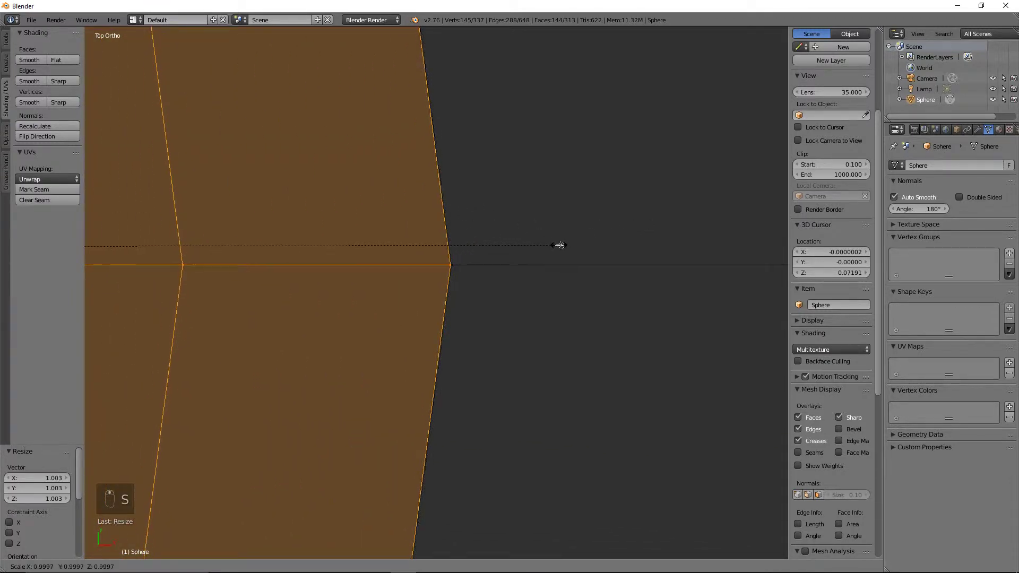
click(560, 244)
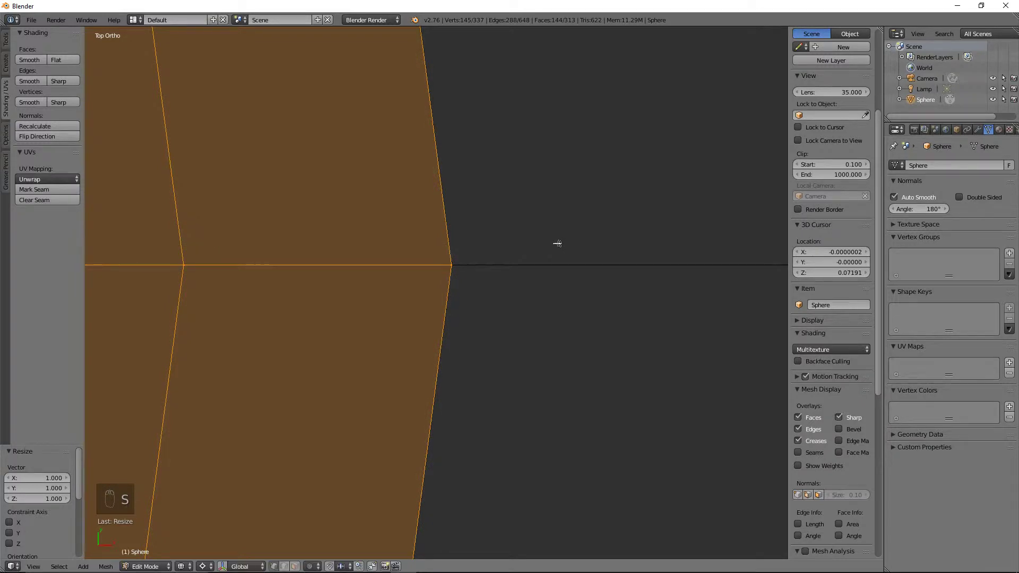
key(s)
key(s)
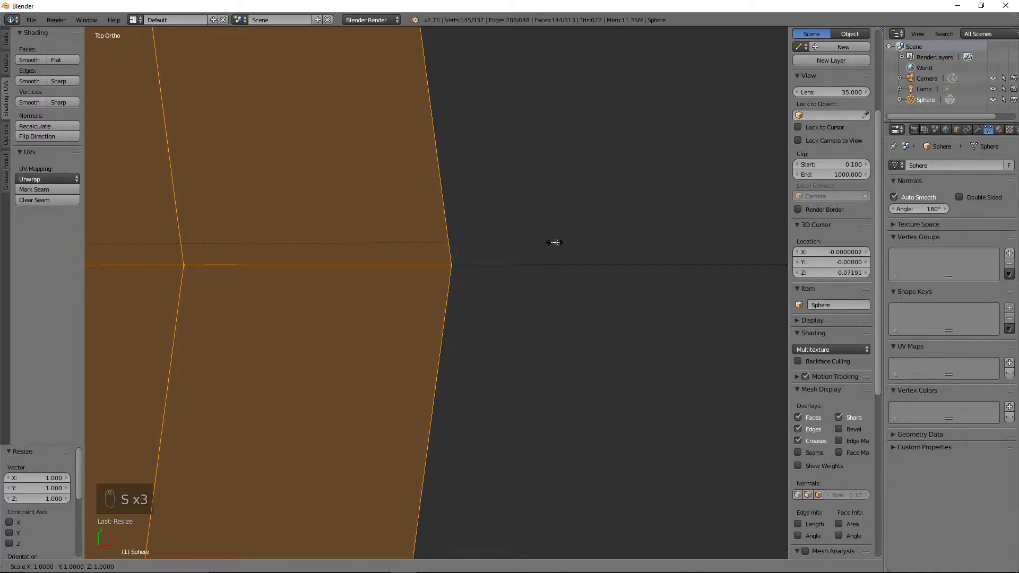
click(553, 242)
scroll(553, 244, down, 8)
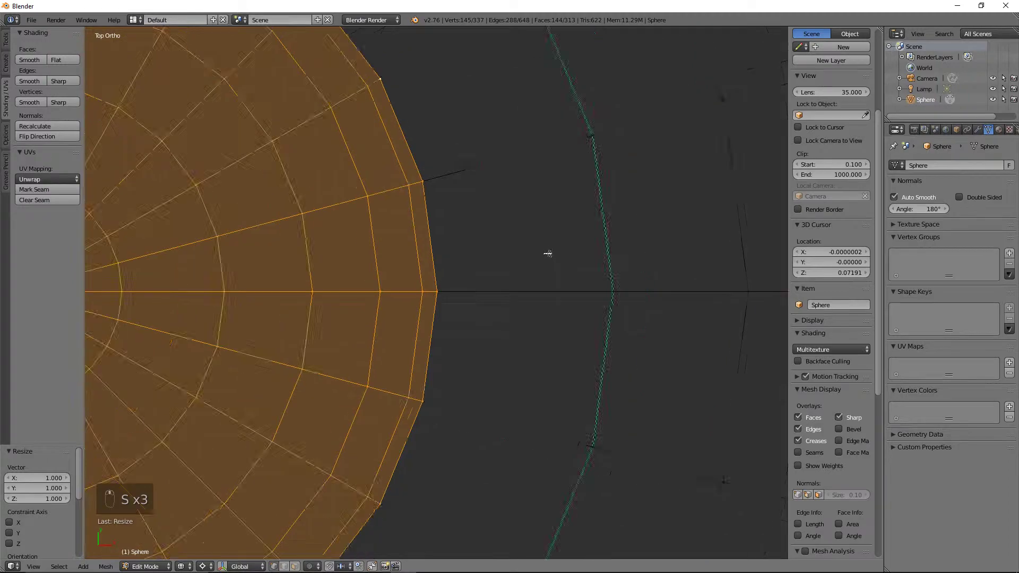
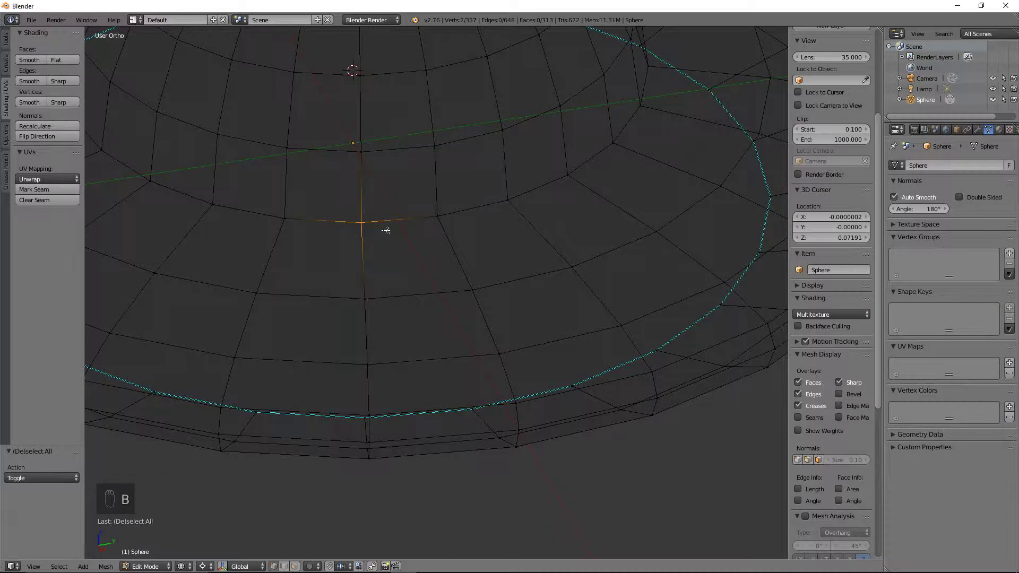
Step: Merge the selected pair of overlapping dome and disc rim vertices at their center
click(383, 231)
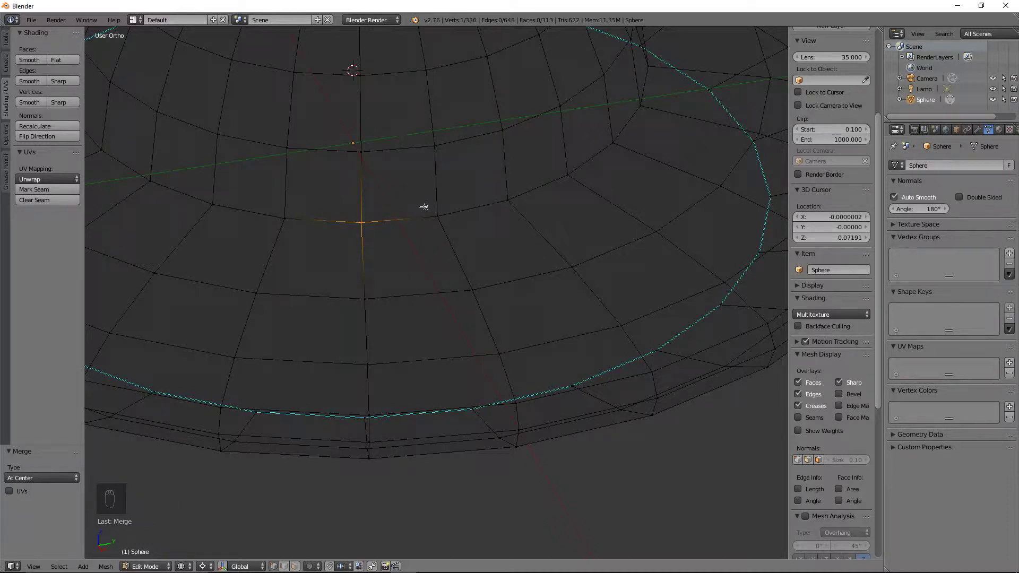
Step: Try to repeat the merge on neighbouring overlapping rim vertex pairs, selecting each pair separately along the dome's base
key(a)
key(b)
drag(424, 205, 460, 225)
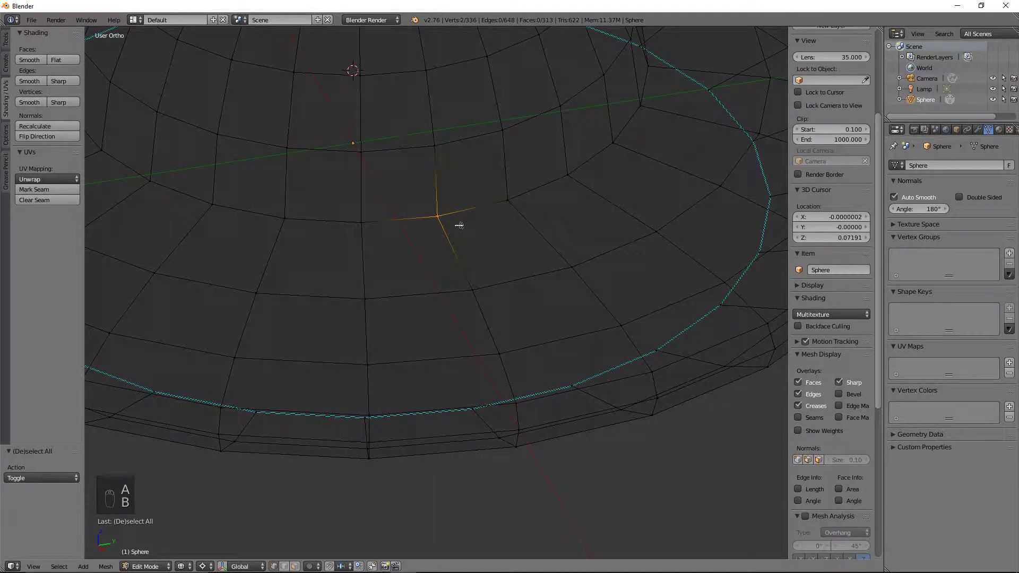
key(shift+r)
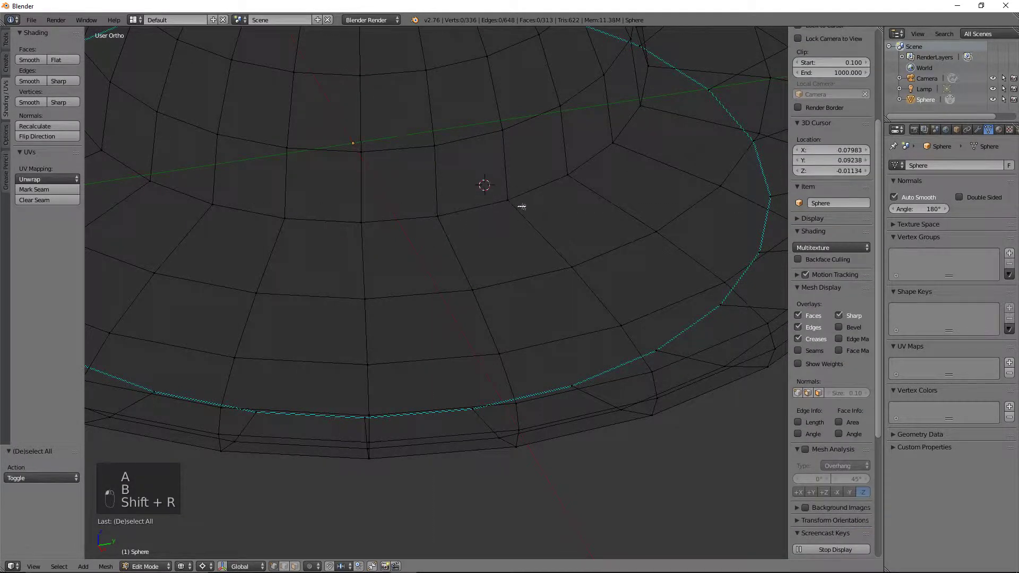
mouse_move(527, 213)
ctrl+mouse_down()
mouse_move(485, 191)
mouse_move(523, 179)
ctrl+mouse_up()
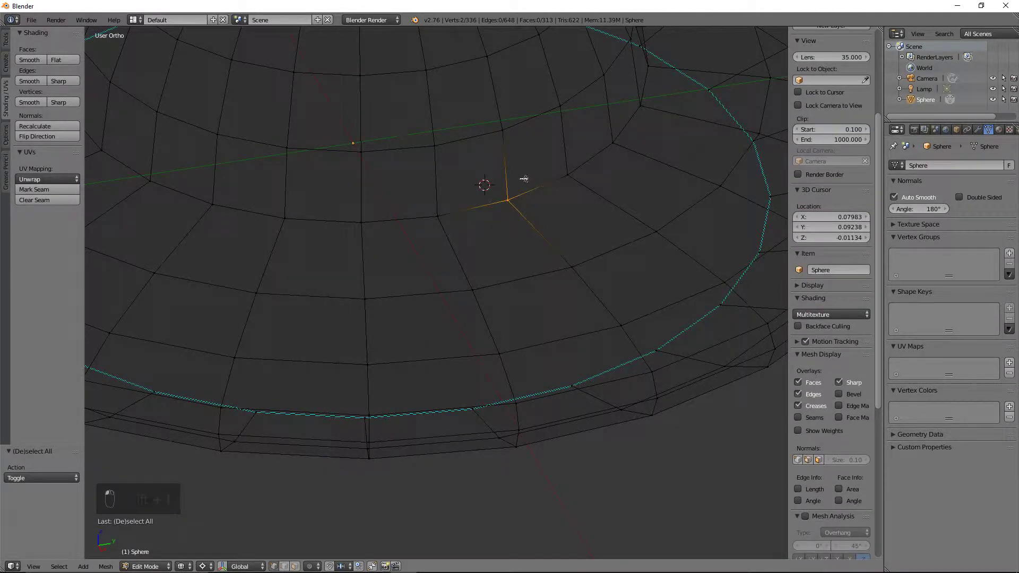
key(shift+r)
mouse_move(587, 187)
ctrl+mouse_down()
mouse_move(579, 160)
mouse_move(586, 166)
ctrl+mouse_up()
key(shift+r)
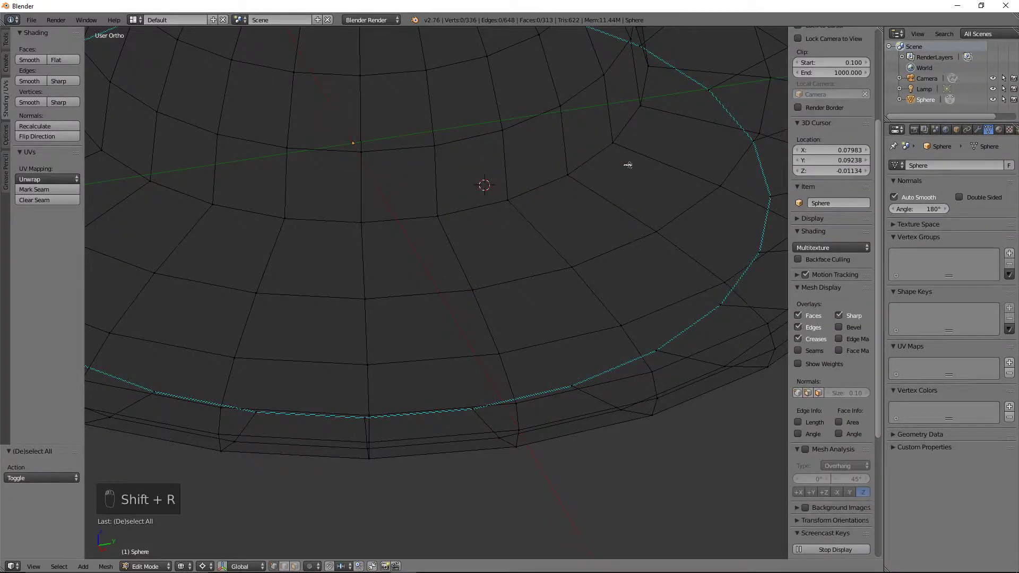
middle_drag(628, 164, 582, 177)
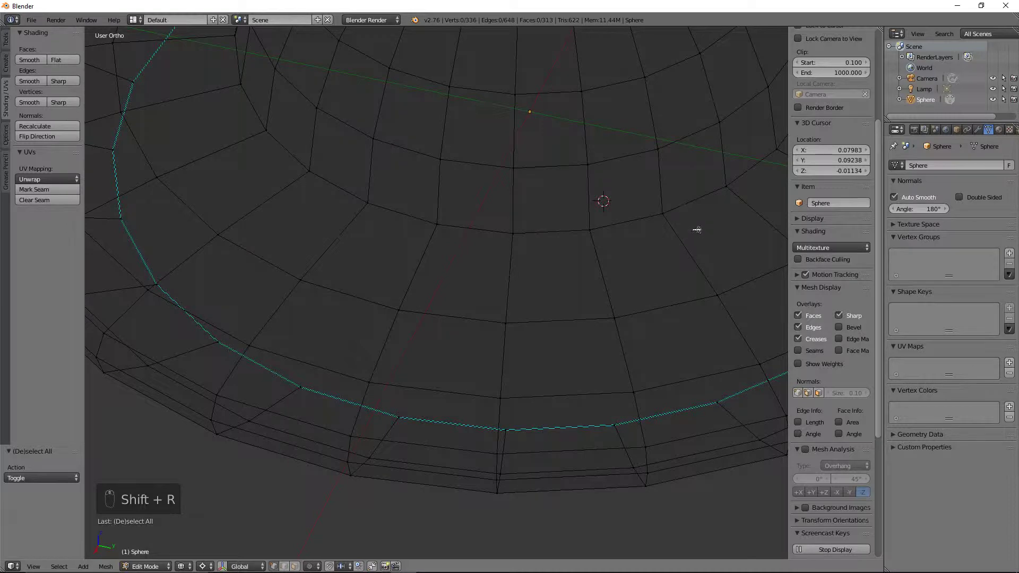
ctrl+drag(684, 234, 679, 189)
key(shift+r)
mouse_move(682, 191)
middle_down()
mouse_move(643, 194)
mouse_move(546, 152)
mouse_move(561, 181)
middle_up()
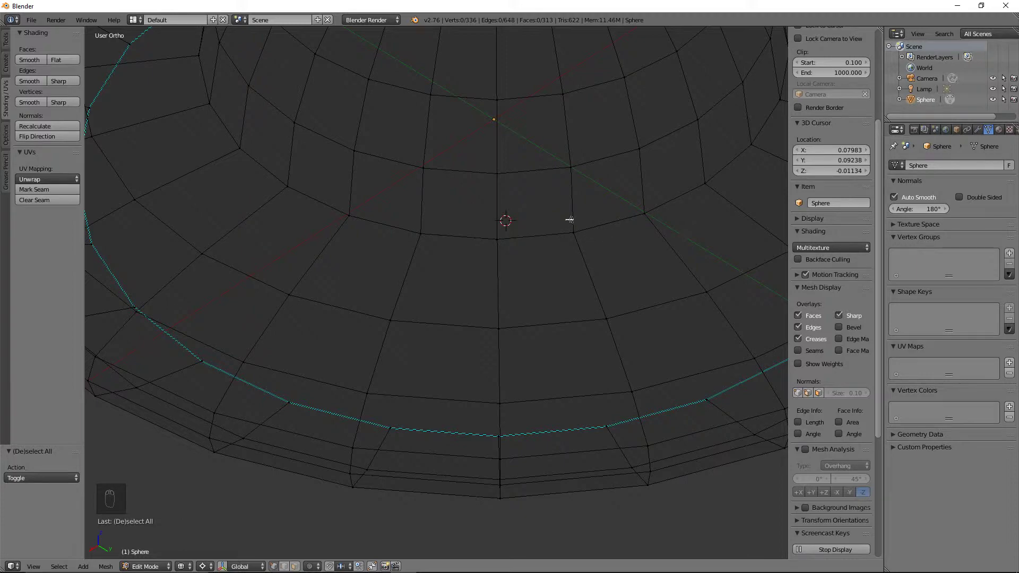
Step: Select the entire spacecraft mesh and run Remove Doubles to merge the coincident rim vertices
scroll(568, 221, down, 2)
key(a)
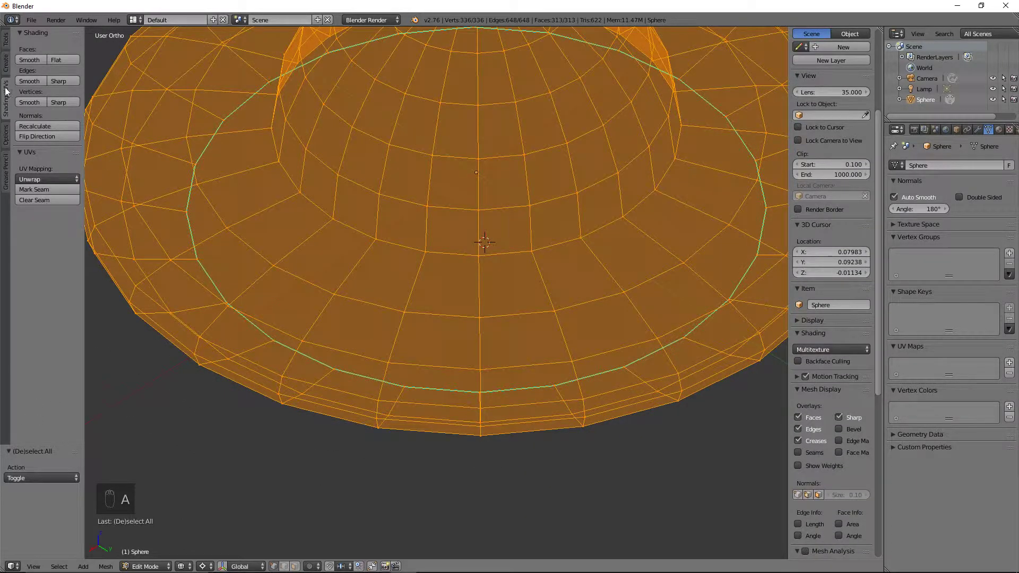
click(7, 41)
click(68, 361)
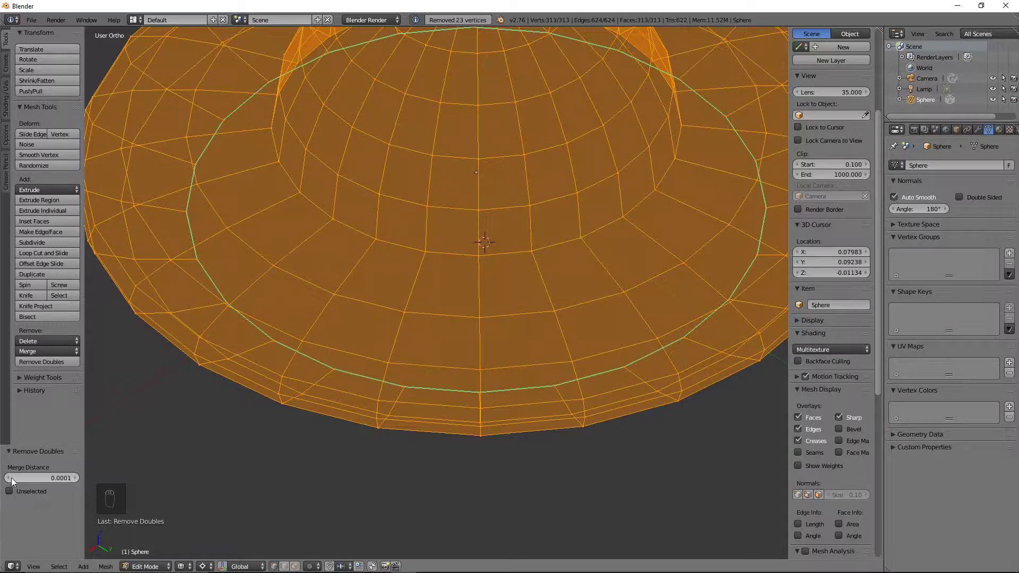
Step: Try Remove Doubles merge distances of 0.2 and 0.05 and check how each affects the dome and disc
click(59, 479)
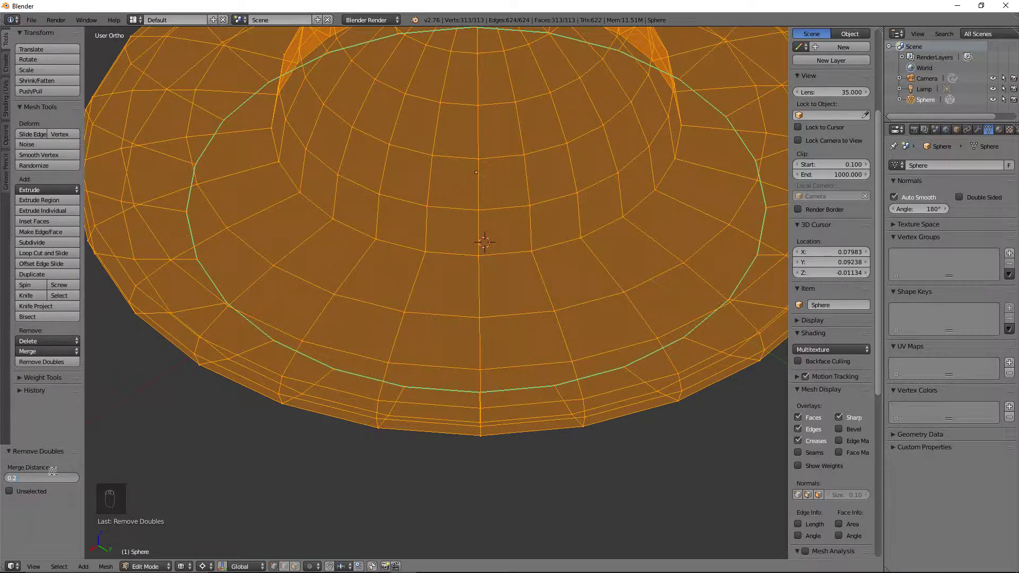
key(Return)
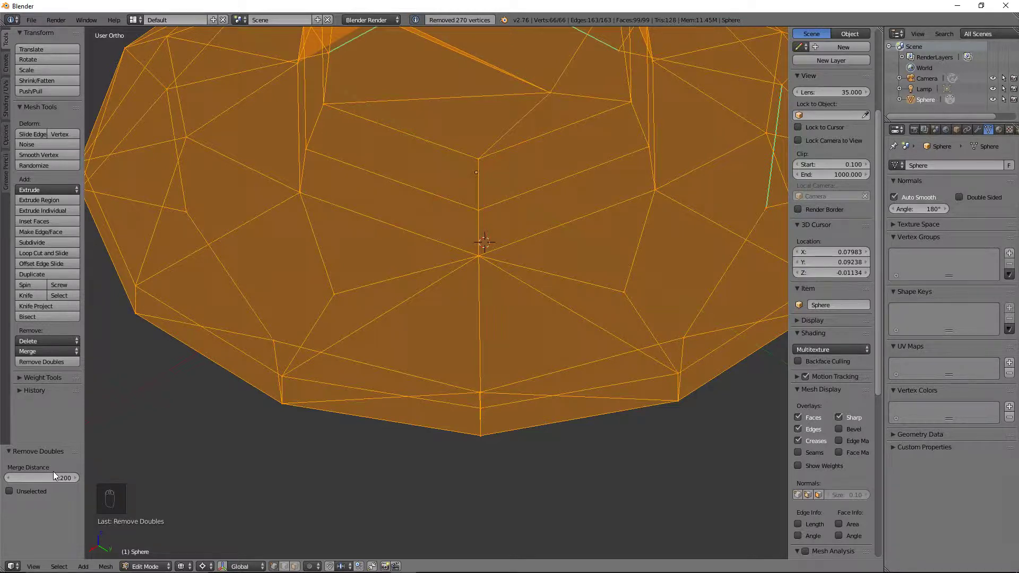
click(53, 478)
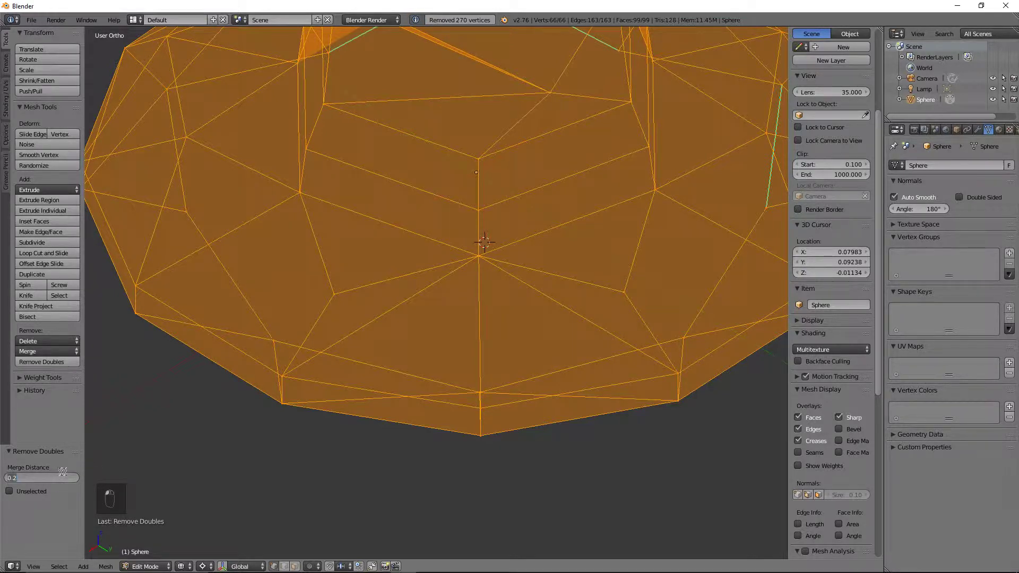
key(Return)
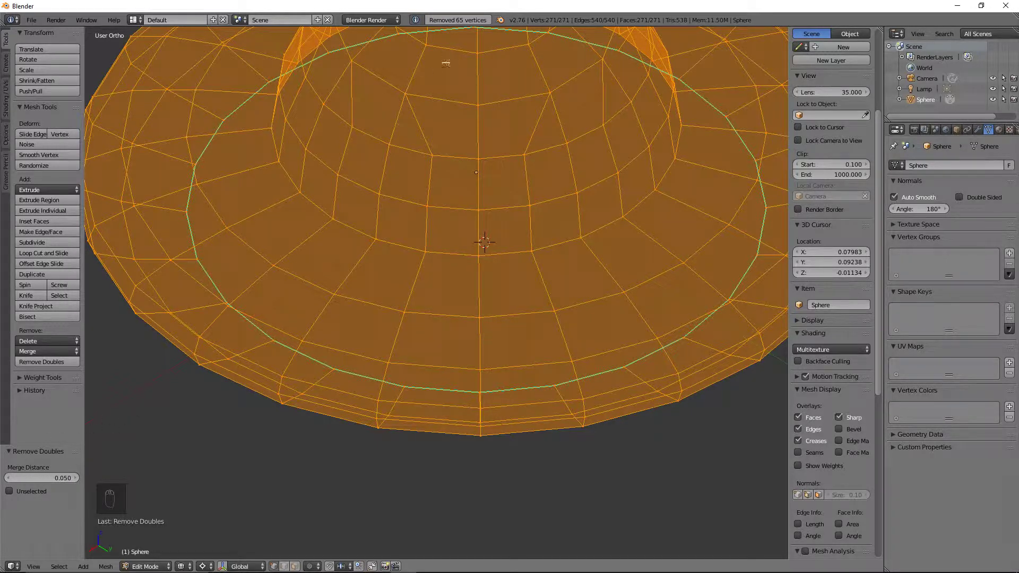
scroll(453, 235, down, 6)
scroll(453, 235, up, 5)
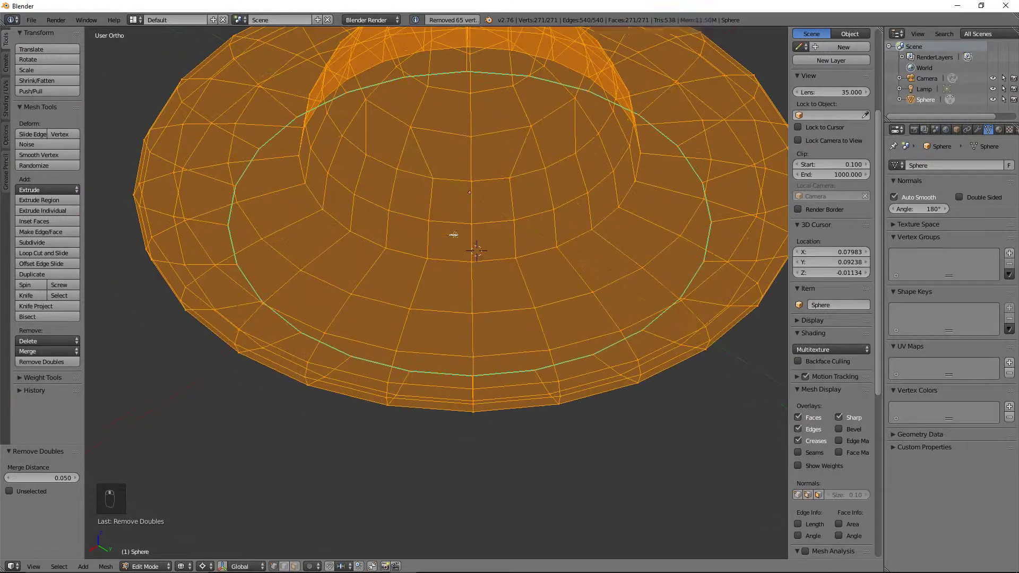
middle_drag(488, 302, 547, 234)
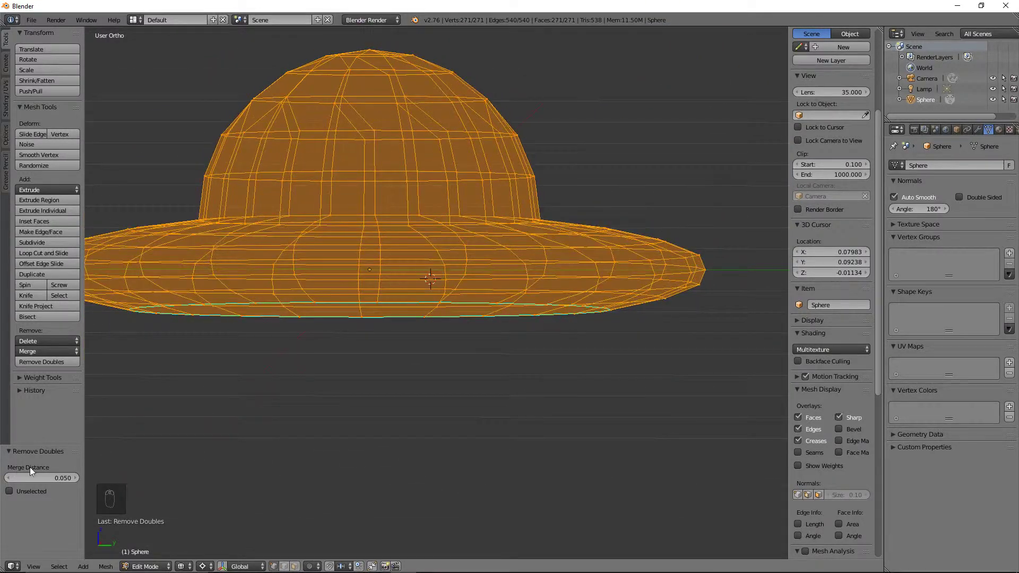
Step: Set the Remove Doubles merge distance to 0.01 and check the seam between dome and disc
click(55, 477)
text(0.01)
key(Return)
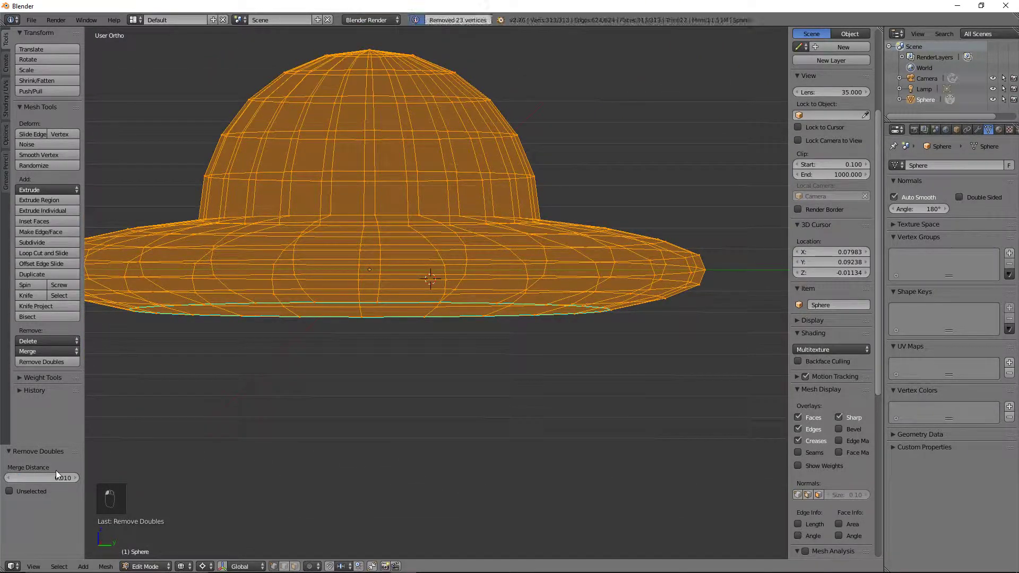
middle_drag(347, 218, 337, 264)
scroll(337, 263, down, 5)
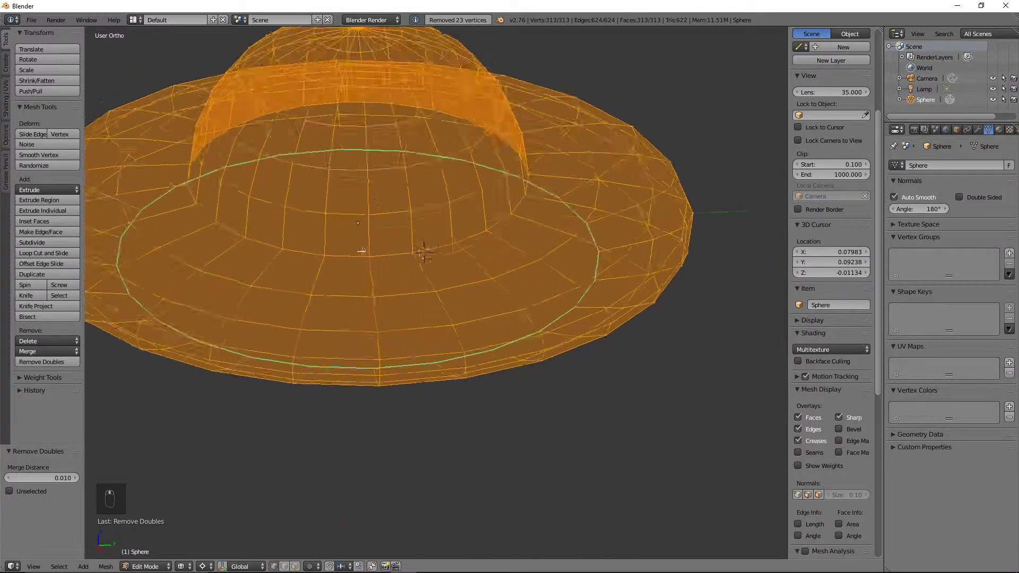
middle_drag(414, 249, 427, 268)
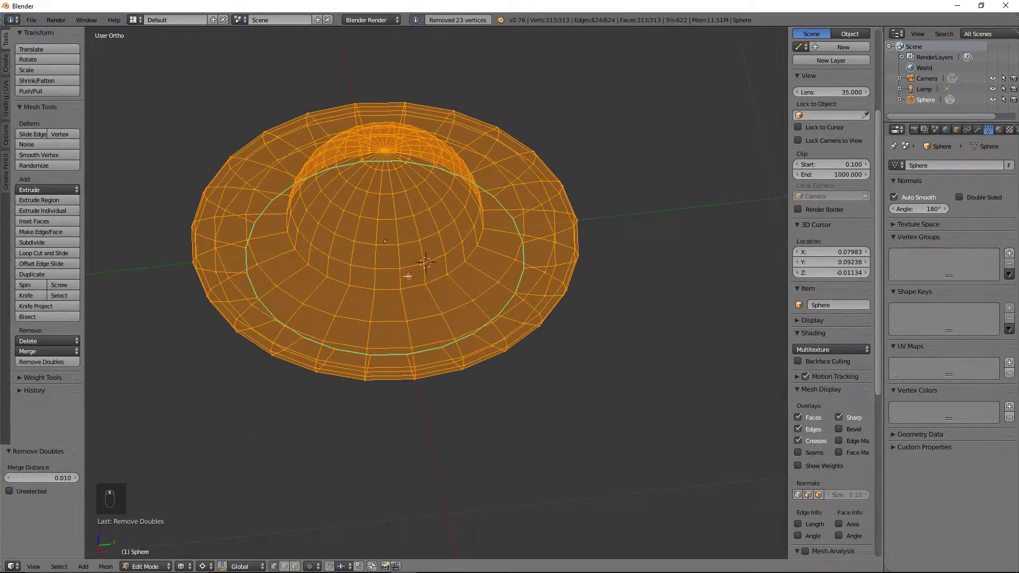
Step: Deselect everything and examine the joined dome and disc in solid shading from several angles
key(a)
scroll(465, 200, down, 2)
key(z)
middle_drag(465, 200, 384, 226)
key(alt+Tab)
key(alt+Tab)
scroll(431, 260, up, 2)
middle_drag(451, 244, 424, 262)
Step: Box-select the vertices on the spacecraft's negative X side in front wireframe view and delete them, keeping the center line
key(KP_1)
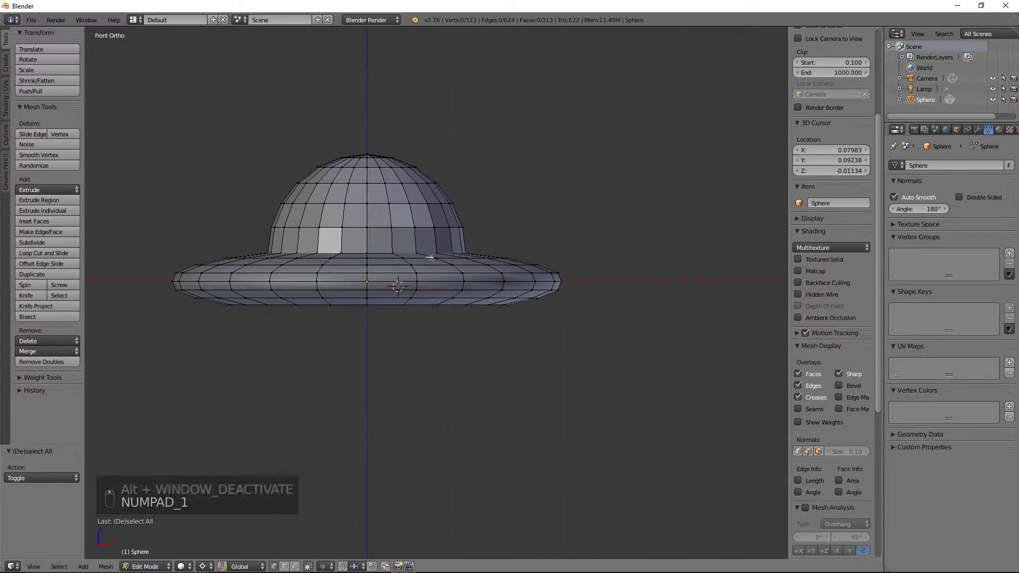
scroll(333, 241, down, 2)
key(a)
key(a)
key(a)
key(z)
key(b)
drag(203, 124, 398, 422)
key(x)
click(397, 398)
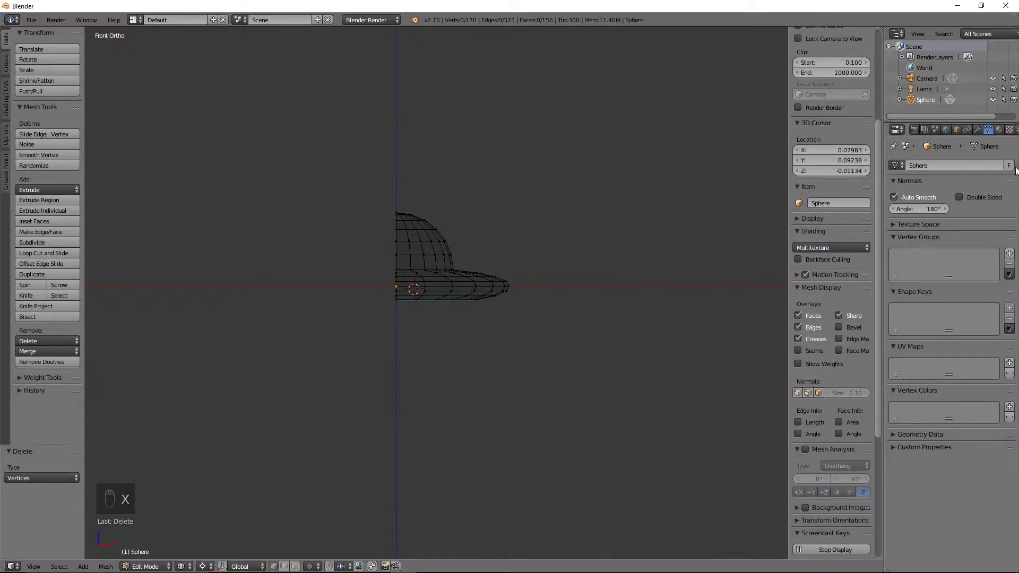
Step: Add a Mirror modifier to the remaining half of the spacecraft
click(976, 130)
click(938, 162)
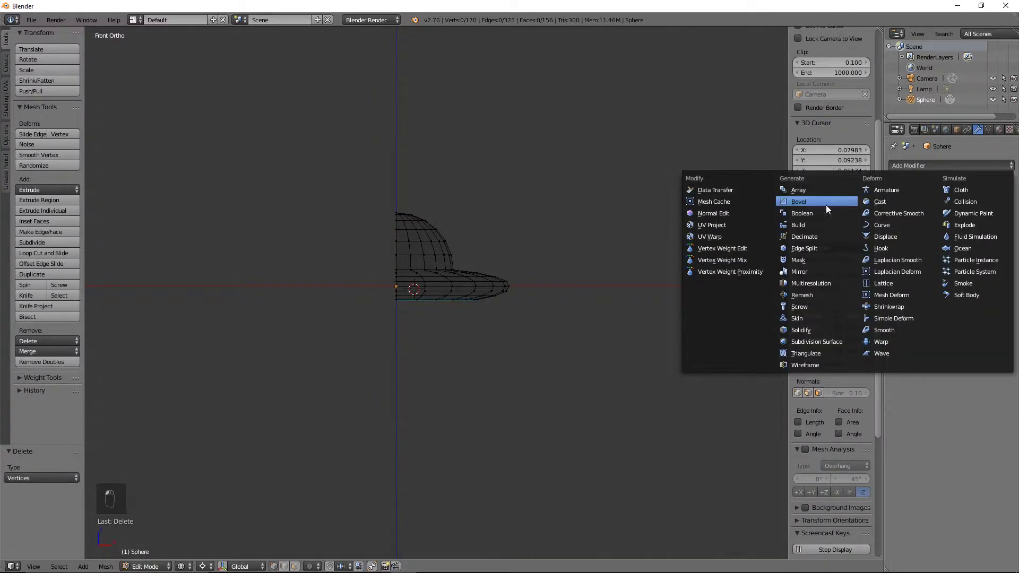
click(817, 269)
middle_drag(596, 211, 512, 250)
Step: Apply the spacecraft's rotation and scale in Object Mode
key(Tab)
key(ctrl+a)
click(512, 249)
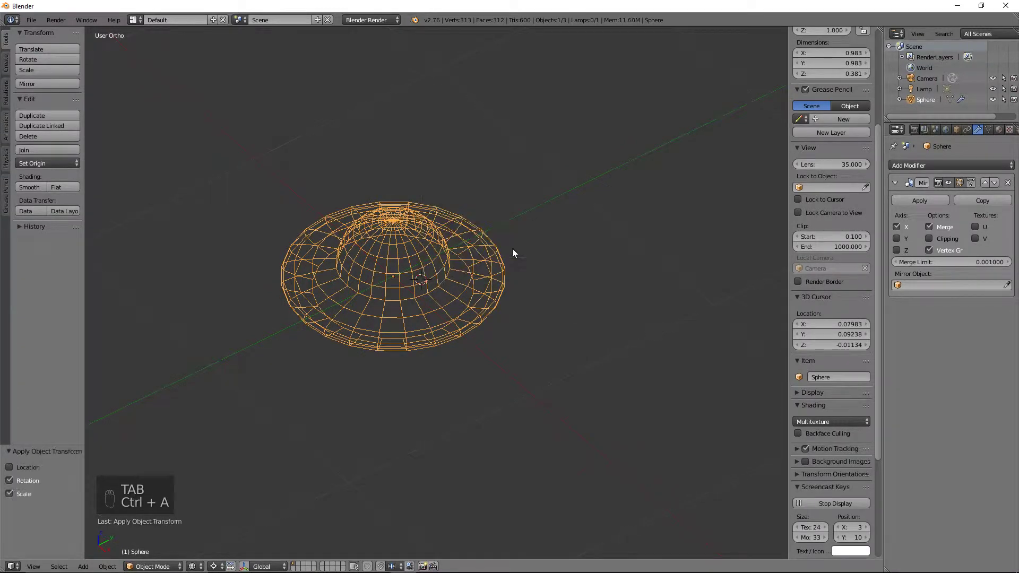
scroll(513, 248, up, 2)
Step: Return to Edit Mode with solid shading and select one face in the dome's second ring from its peak, using face select mode
key(Tab)
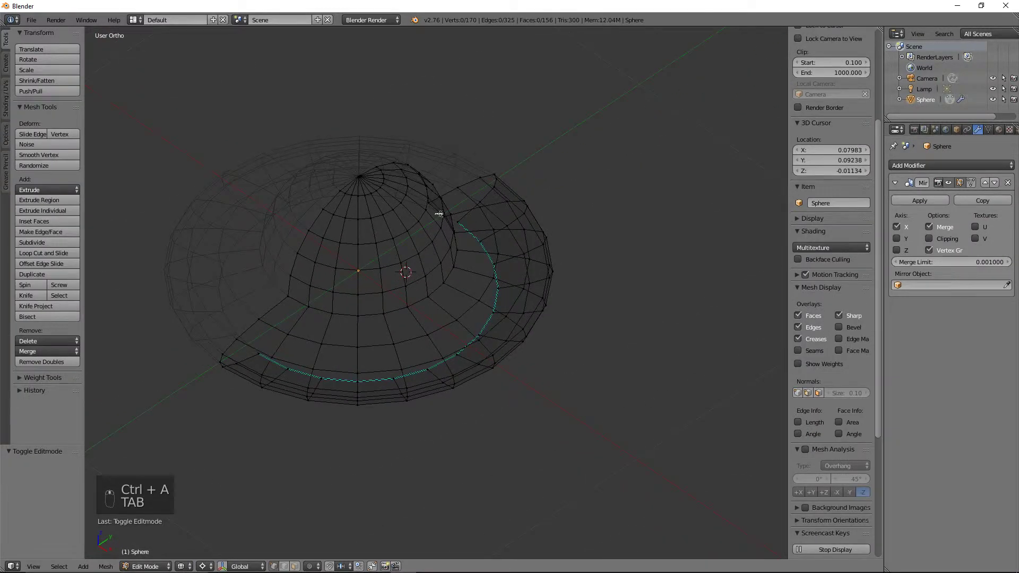
key(KP_3)
key(z)
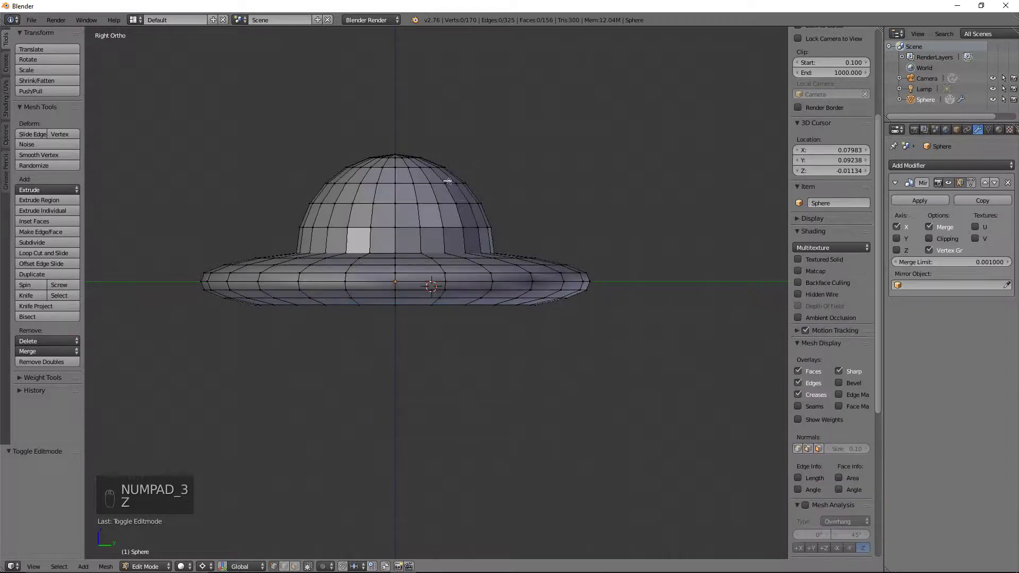
scroll(443, 191, up, 4)
middle_drag(441, 177, 446, 250)
scroll(445, 201, down, 3)
scroll(449, 280, up, 2)
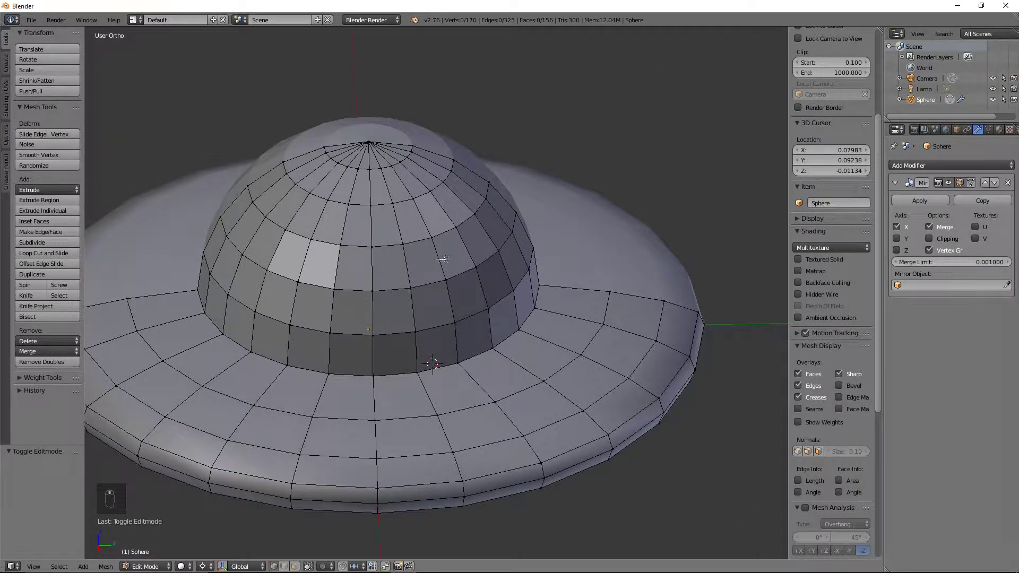
scroll(403, 215, up, 2)
middle_drag(404, 215, 406, 251)
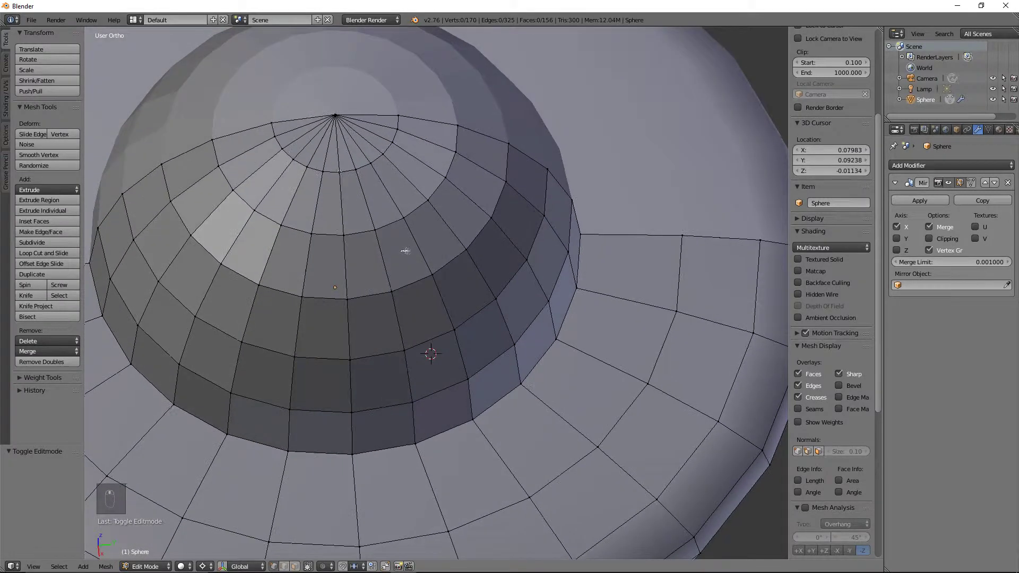
key(ctrl+Tab)
click(336, 234)
right_click(330, 205)
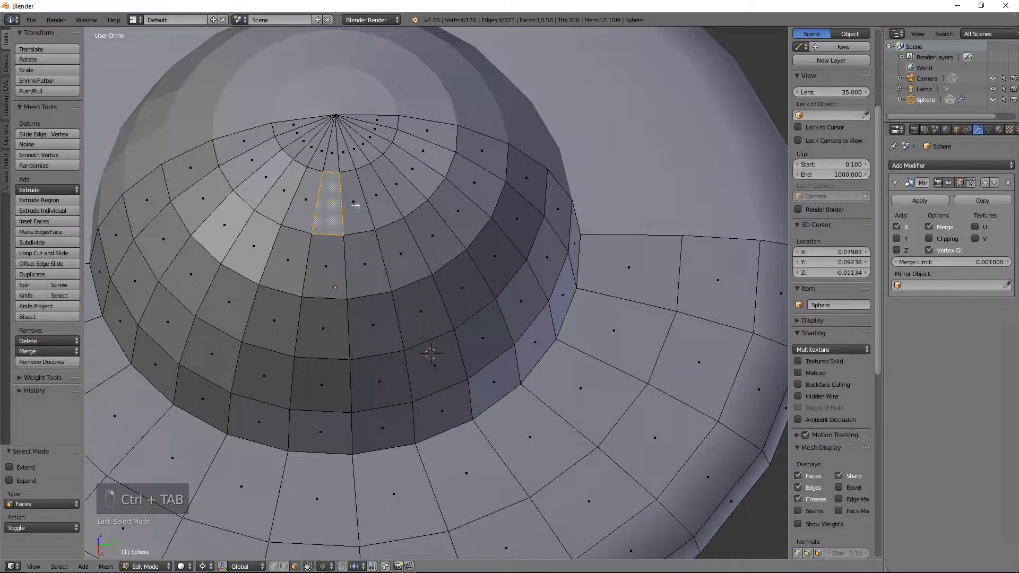
Step: Inset the selected dome face with a thickness of about 0.0063
scroll(356, 204, down, 1)
middle_drag(355, 205, 388, 186)
scroll(375, 195, up, 2)
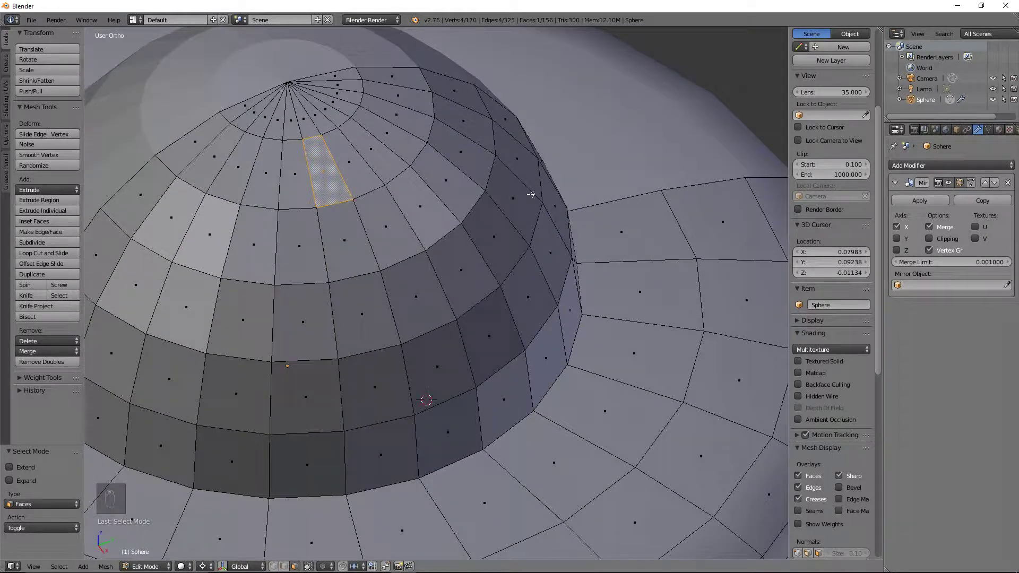
key(i)
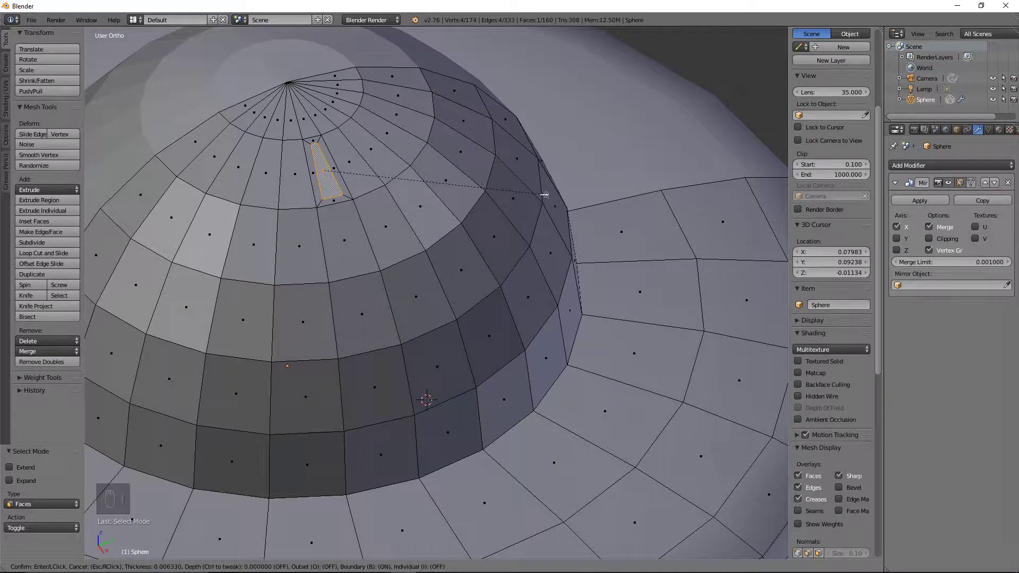
click(545, 195)
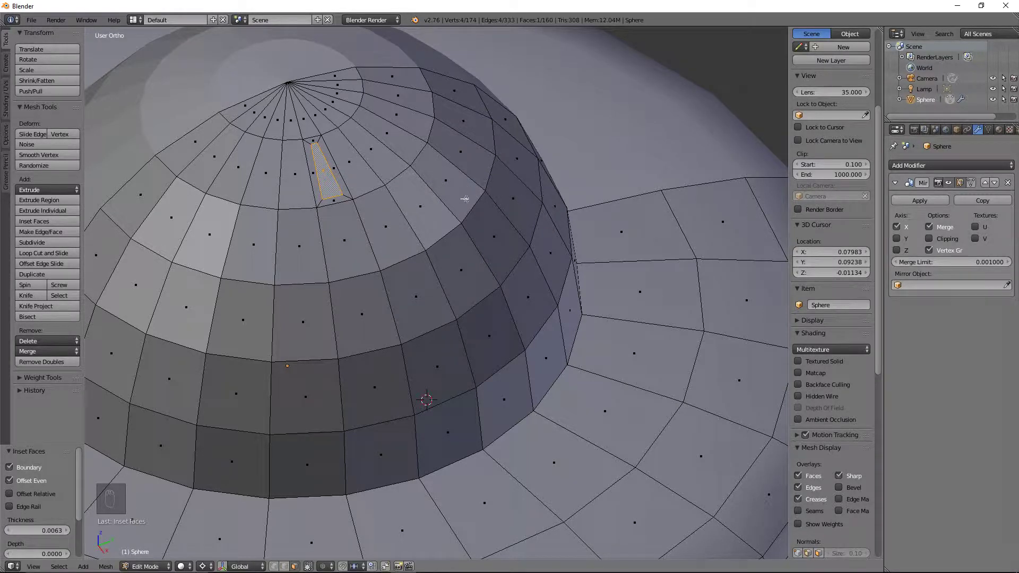
Step: Select the inset face's lower edge in edge select mode and slide it toward the dome's peak by a factor of about -0.840
key(ctrl+Tab)
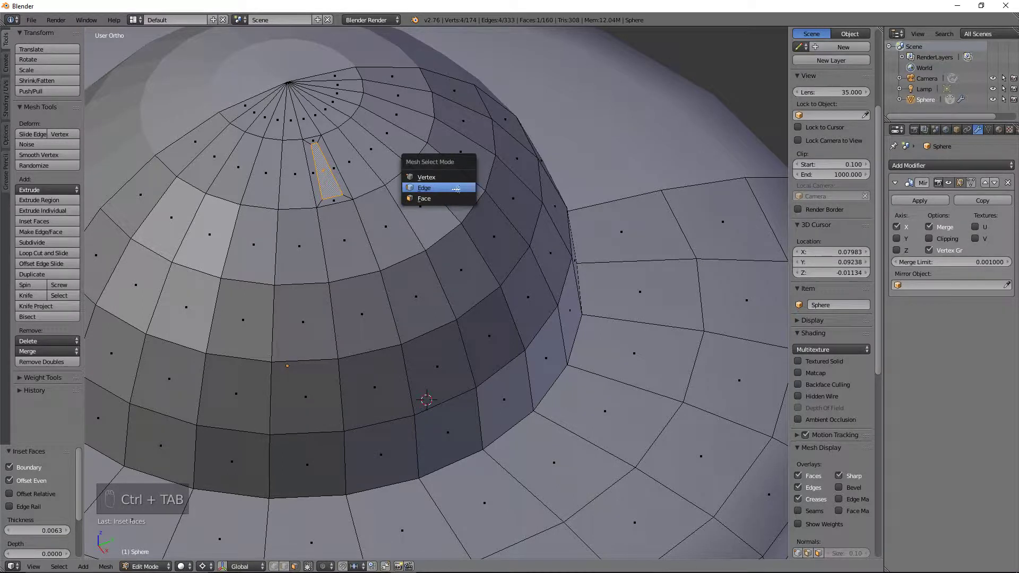
click(457, 192)
right_click(333, 195)
key(g)
key(g)
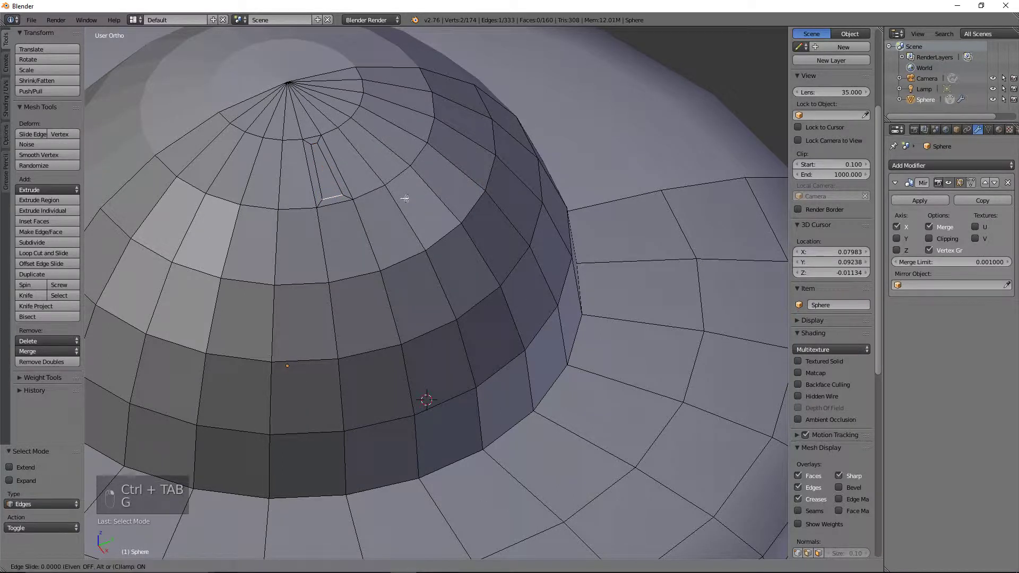
click(402, 168)
scroll(352, 309, up, 6)
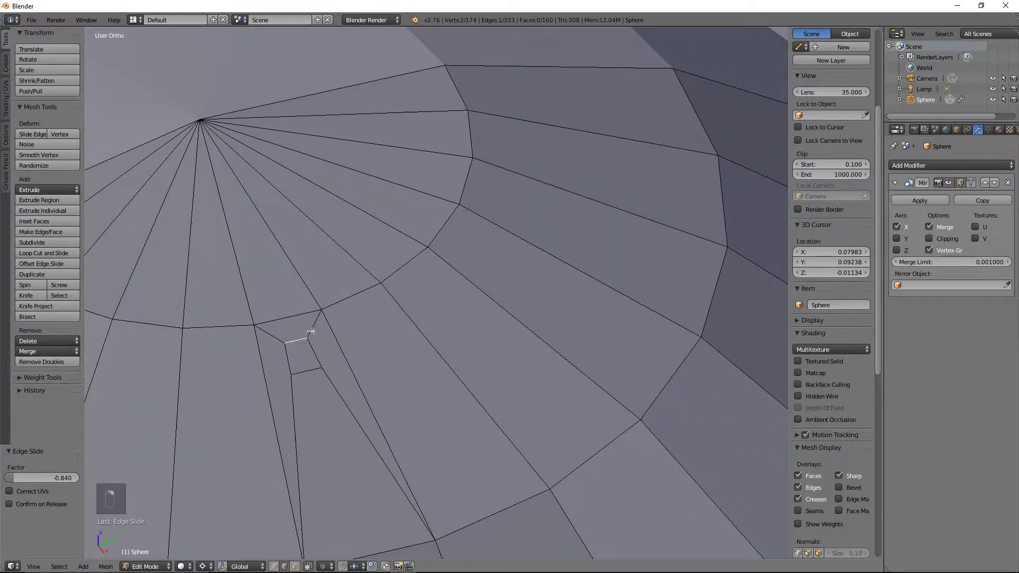
Step: Fine-tune the position of the inset face's lower edge with an edge slide factor of about -0.069
scroll(311, 330, down, 3)
key(g)
key(g)
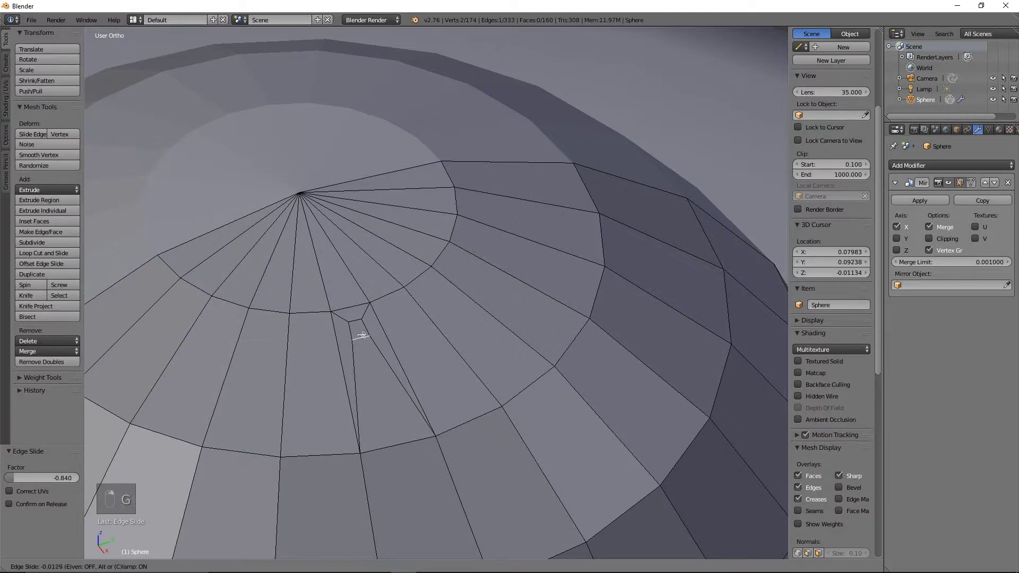
click(360, 332)
scroll(387, 326, down, 3)
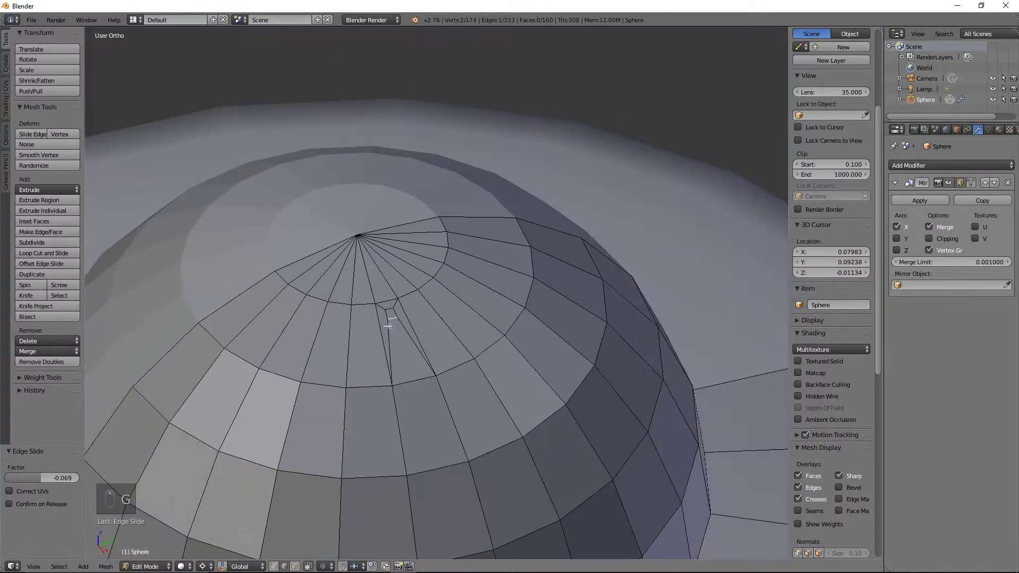
Step: Select the small inset face near the dome's peak in face select mode and extrude it about 0.054 outward as an antenna
scroll(508, 294, down, 2)
key(ctrl+Tab)
click(502, 282)
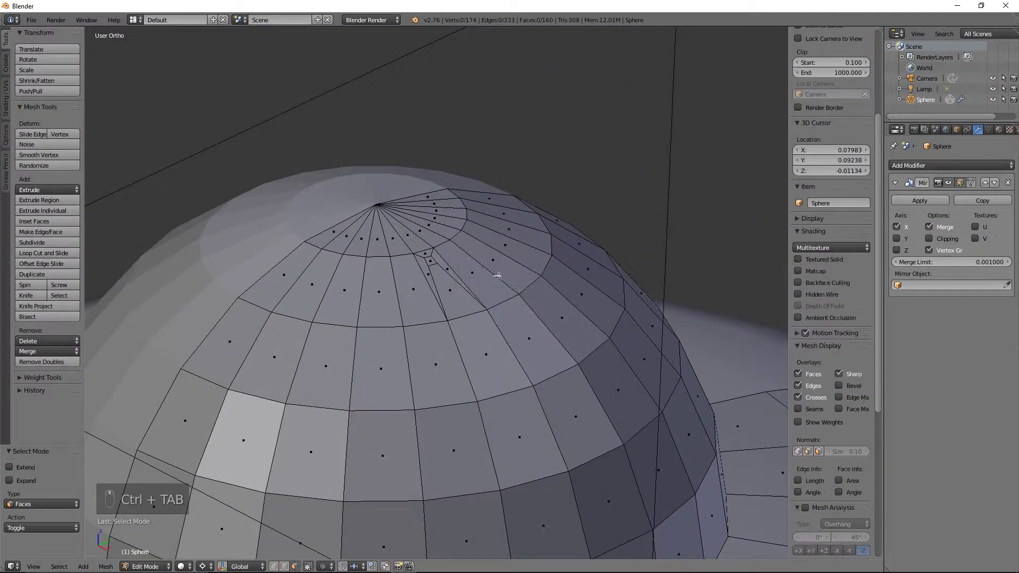
right_click(433, 261)
key(KP_1)
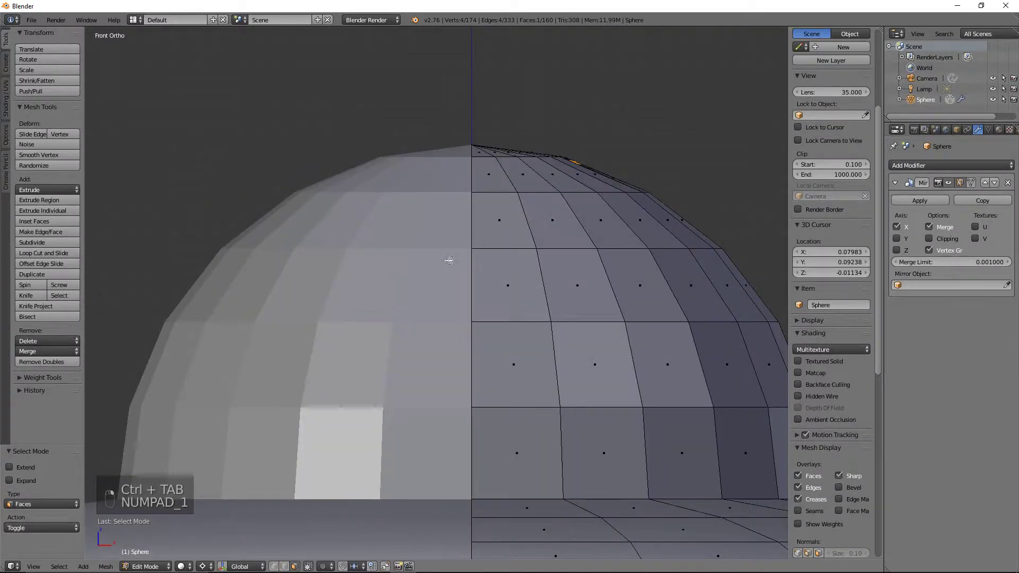
key(e)
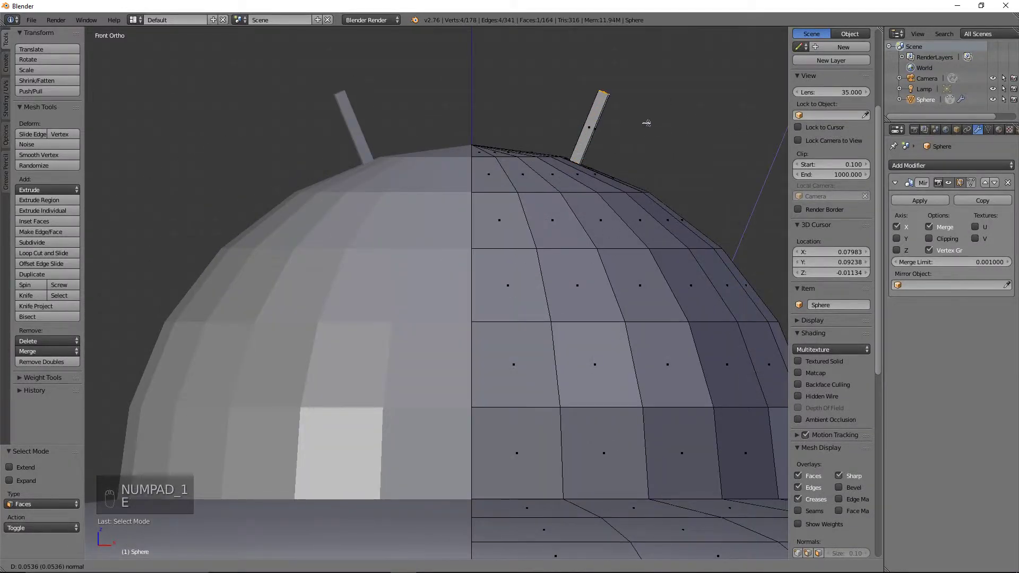
click(647, 123)
Step: Select the whole mesh and apply smooth shading to its faces
middle_drag(647, 123, 403, 311)
key(Tab)
key(Tab)
key(Tab)
key(Tab)
key(a)
key(a)
key(a)
key(a)
key(a)
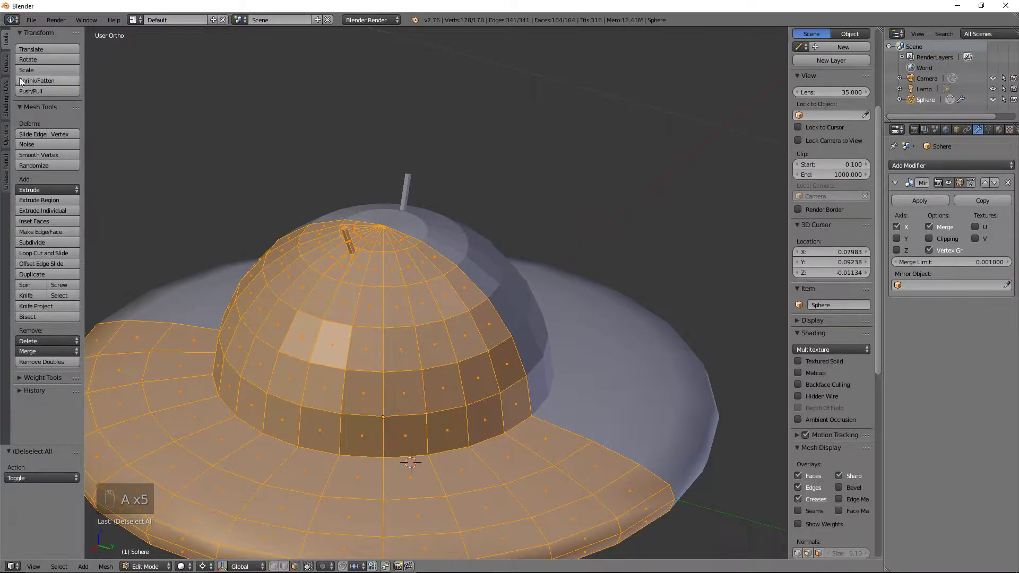
click(7, 97)
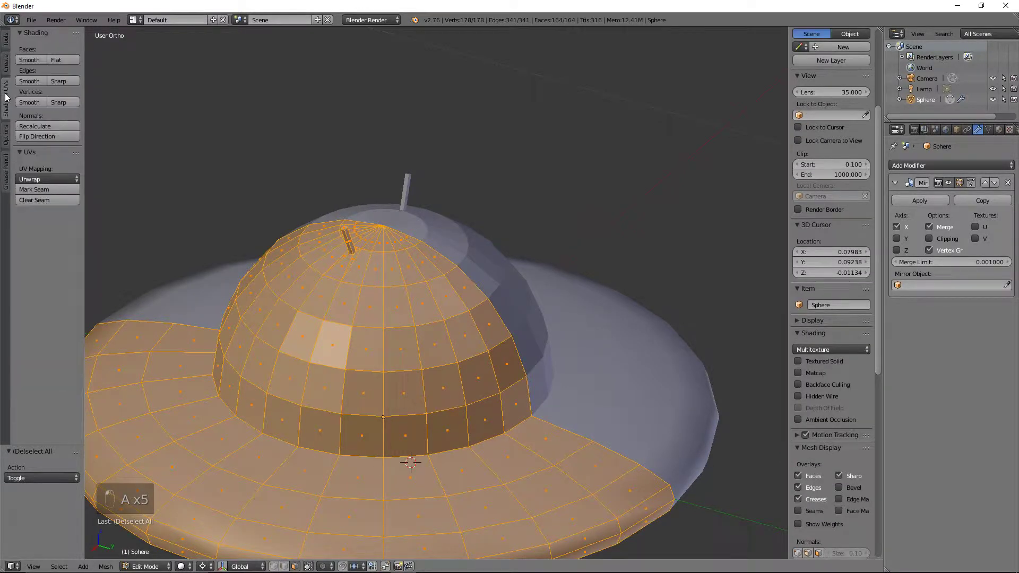
click(27, 56)
Step: Select the edge loops at the dome's base and the disc's underside opening in edge select mode and mark them as sharp
key(ctrl+Tab)
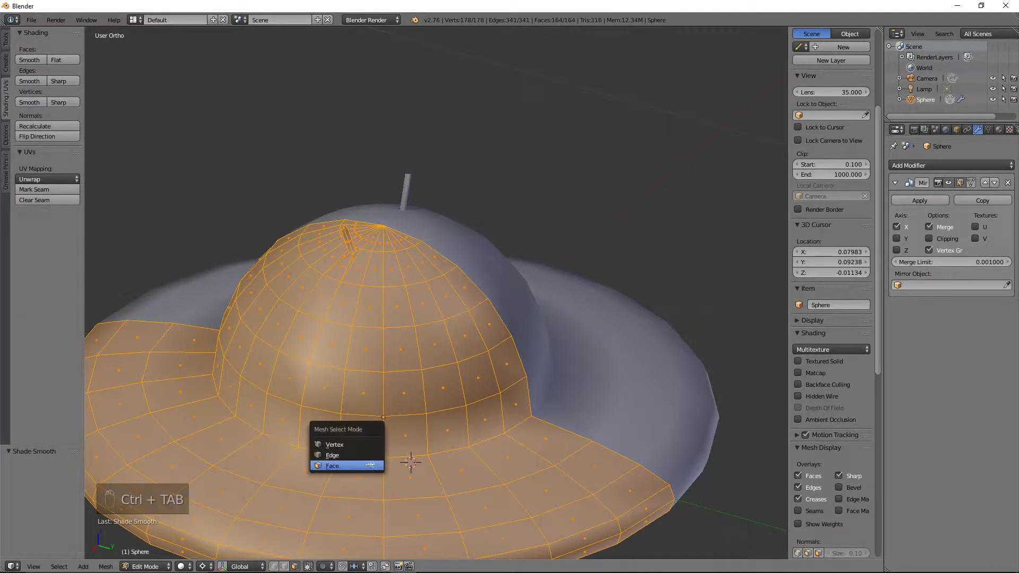
key(e)
alt+right_click(395, 460)
middle_drag(398, 461, 448, 284)
alt+shift+right_click(449, 282)
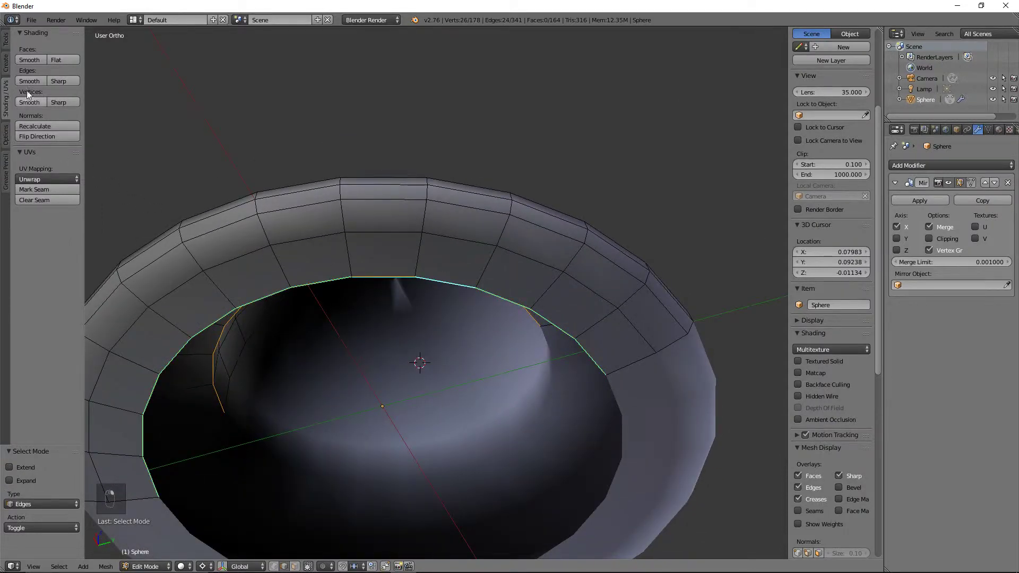
click(65, 80)
Step: Return to Object Mode and apply the saucer's Mirror modifier
scroll(387, 347, down, 3)
middle_drag(387, 347, 507, 317)
key(Tab)
scroll(489, 202, up, 4)
key(Tab)
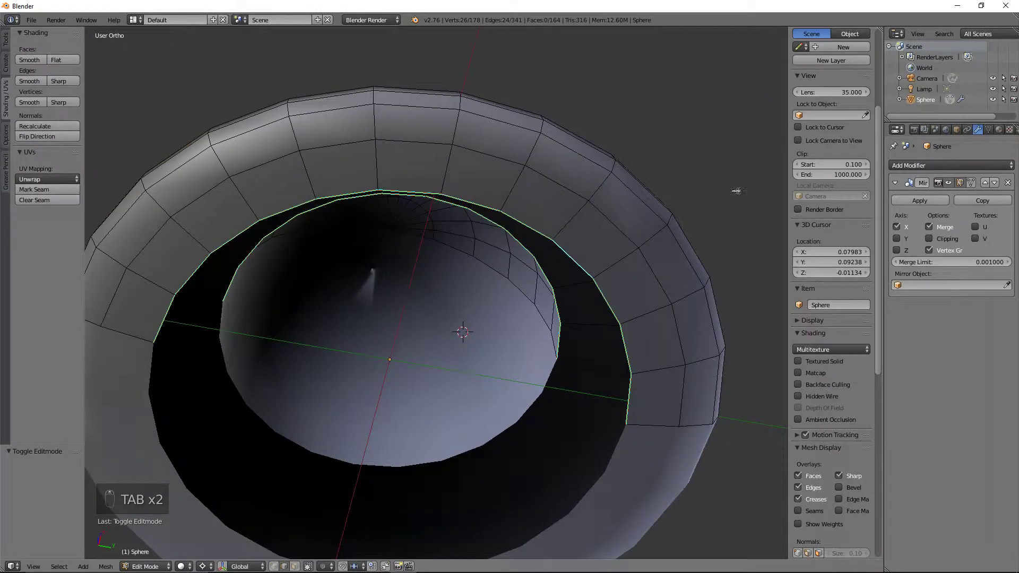
key(Tab)
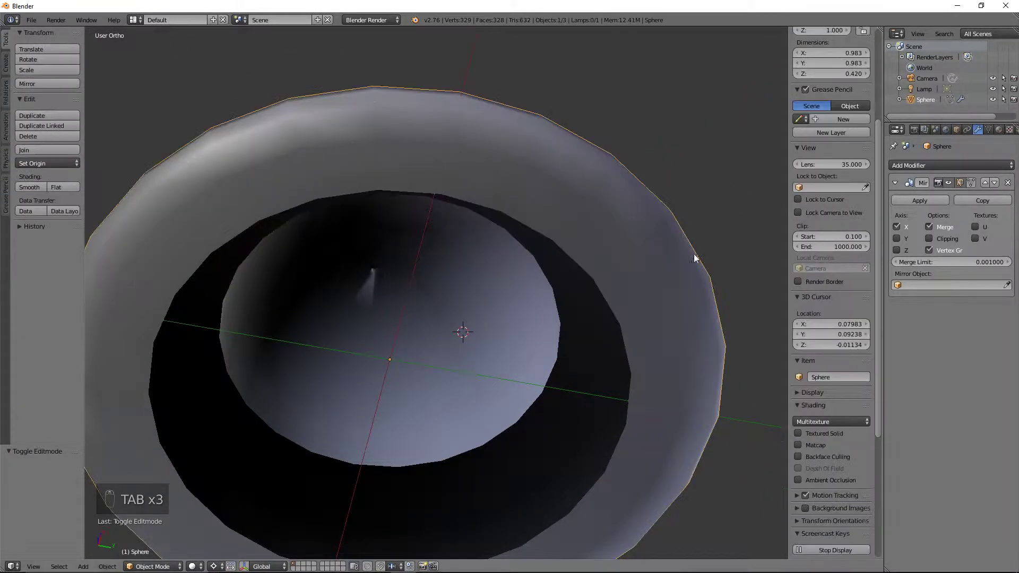
click(925, 200)
Step: Select the edges around the base and tip of one antenna in Edit Mode and mark them as sharp
middle_drag(441, 212, 403, 273)
scroll(533, 286, up, 4)
middle_drag(476, 311, 467, 288)
key(Tab)
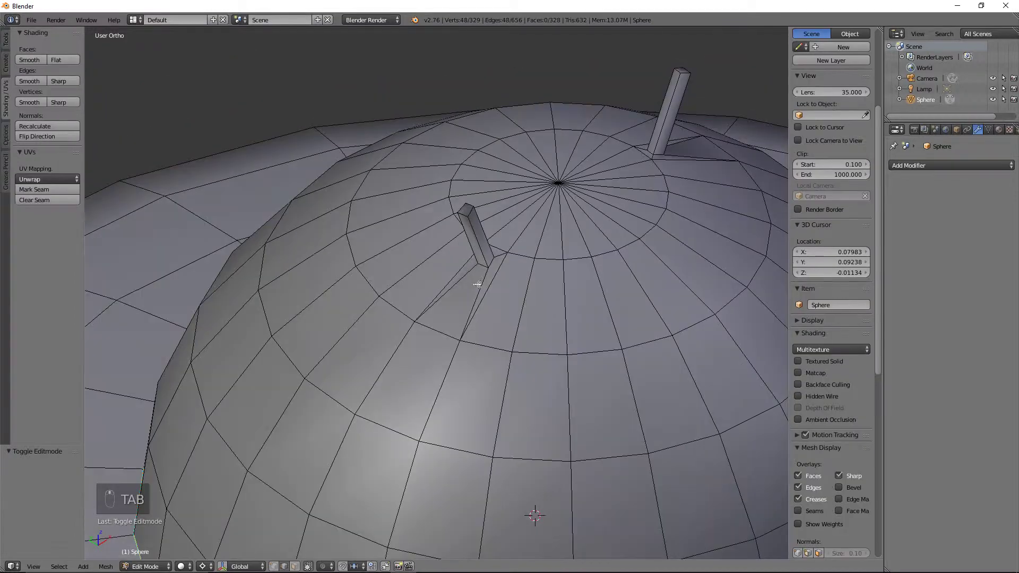
middle_drag(494, 266, 610, 263)
key(ctrl+Tab)
click(497, 269)
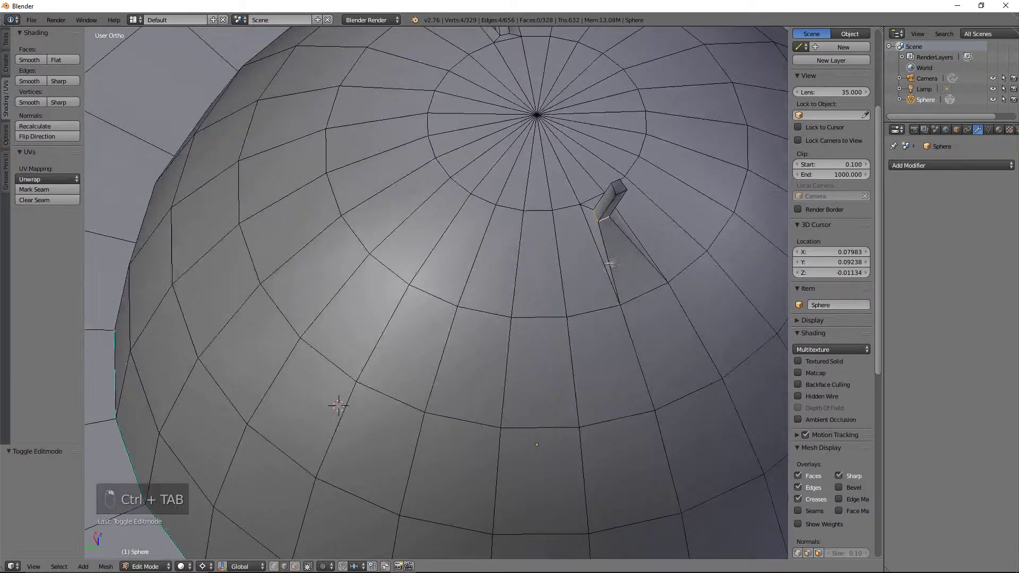
shift+right_click(622, 188)
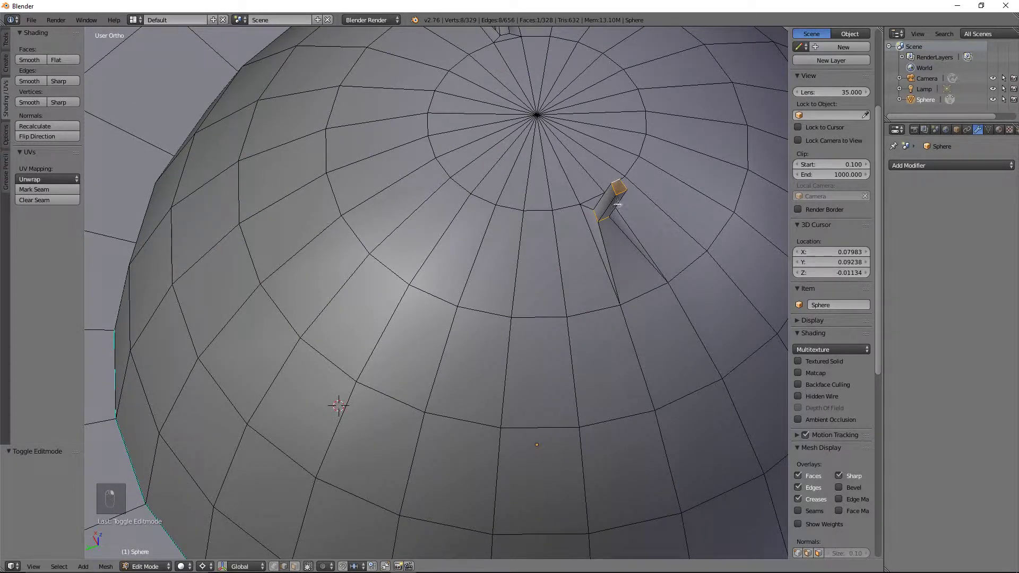
key(ctrl+e)
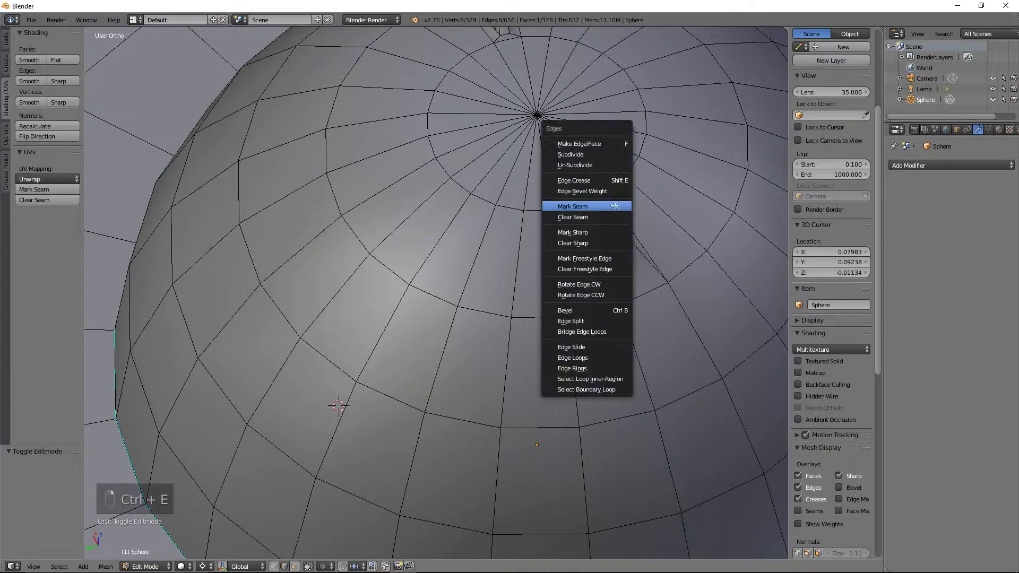
click(584, 232)
Step: Mark the same antenna's four lengthwise edges as sharp and check the shading in Object Mode
key(Tab)
middle_drag(598, 262, 344, 272)
key(Tab)
shift+right_click(344, 271)
shift+right_click(347, 264)
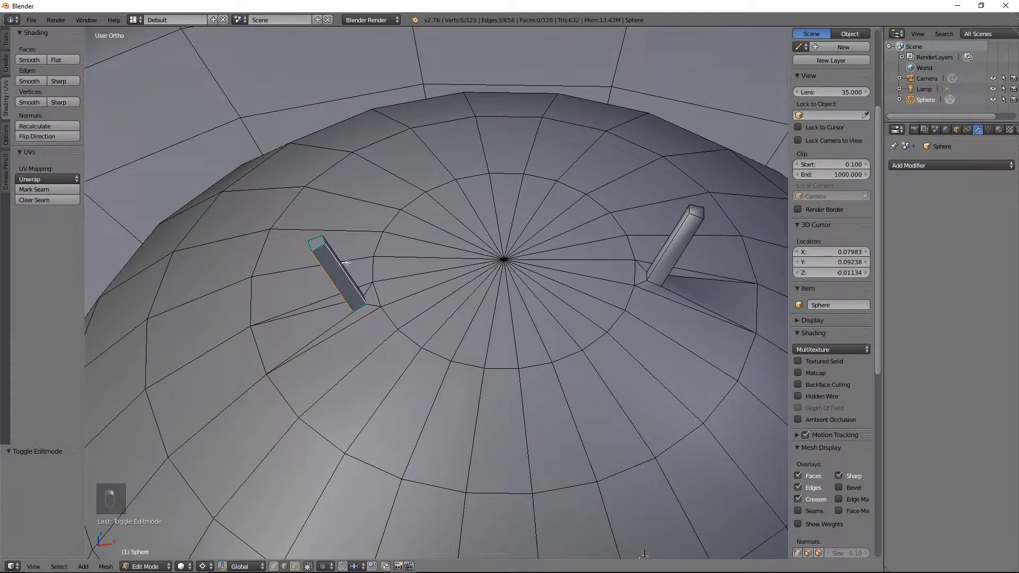
key(ctrl+e)
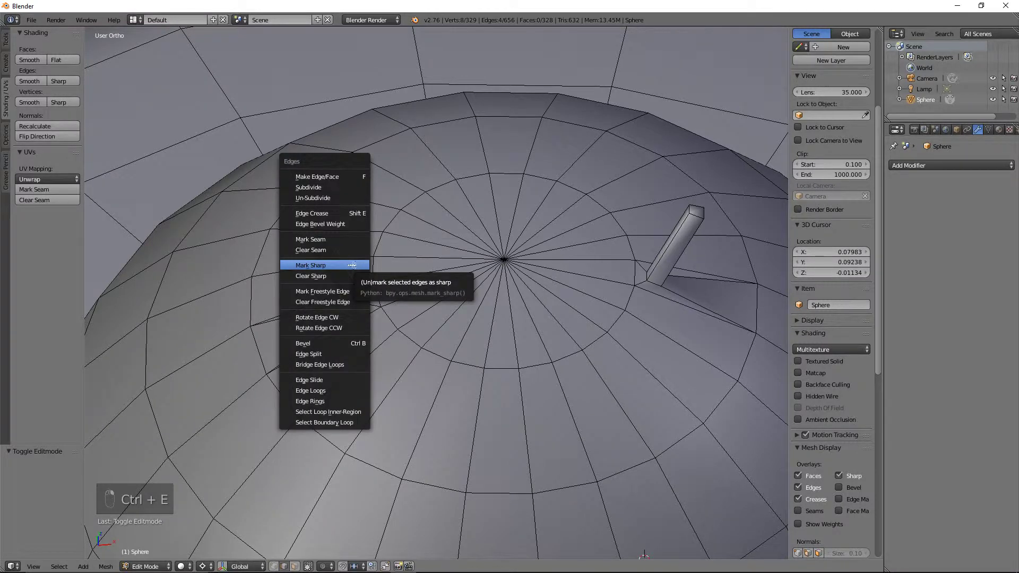
click(352, 265)
key(Tab)
scroll(441, 286, down, 2)
middle_drag(441, 288, 628, 291)
scroll(533, 318, down, 5)
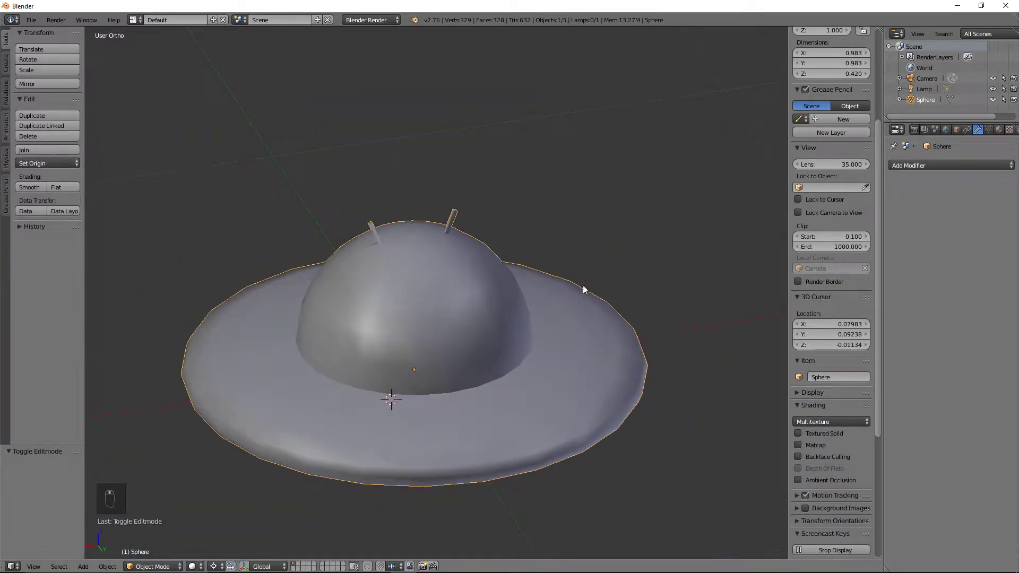
Step: Select the other antenna's lengthwise and tip edges in Edit Mode and mark them as sharp
scroll(518, 285, up, 4)
middle_drag(517, 282, 472, 326)
key(Tab)
scroll(414, 248, up, 2)
right_click(386, 296)
shift+right_click(392, 292)
shift+right_click(378, 281)
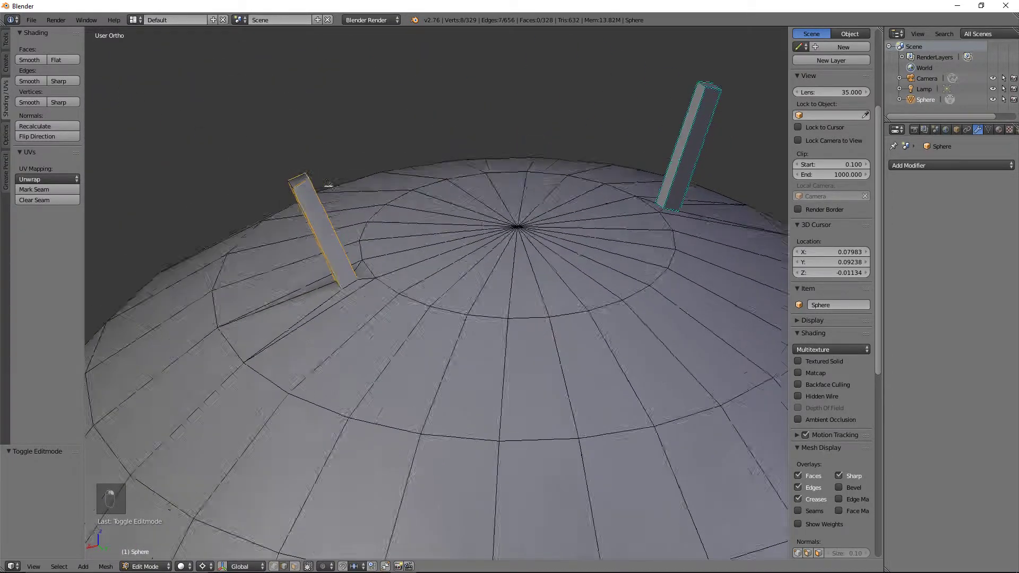
middle_drag(321, 181, 377, 206)
shift+right_click(318, 263)
middle_drag(319, 263, 455, 263)
key(ctrl+e)
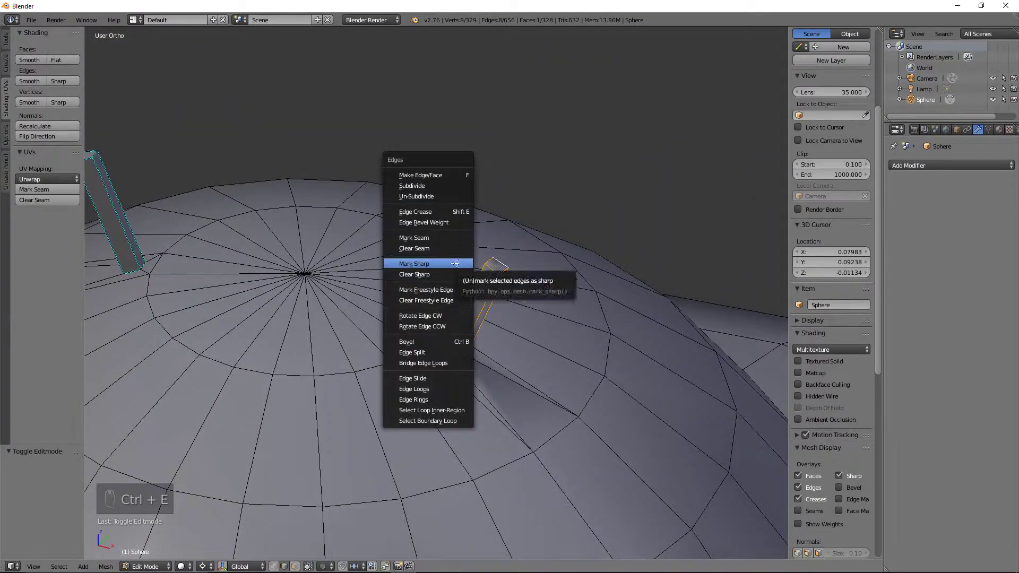
click(455, 264)
Step: Mark the edge loop around the second antenna's base as sharp and clear the selection
alt+right_click(450, 350)
key(ctrl+e)
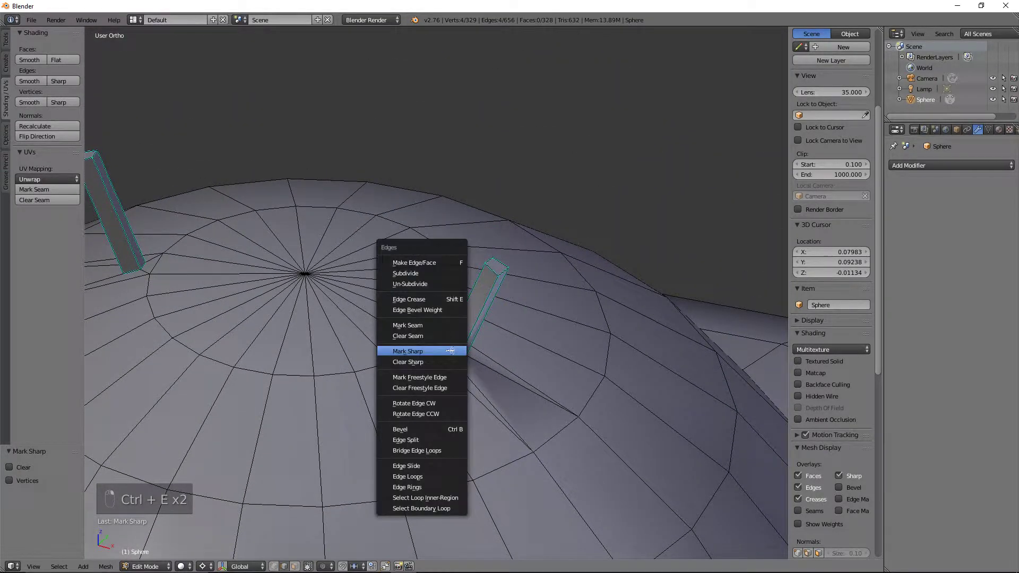
key(Escape)
scroll(456, 352, down, 4)
key(a)
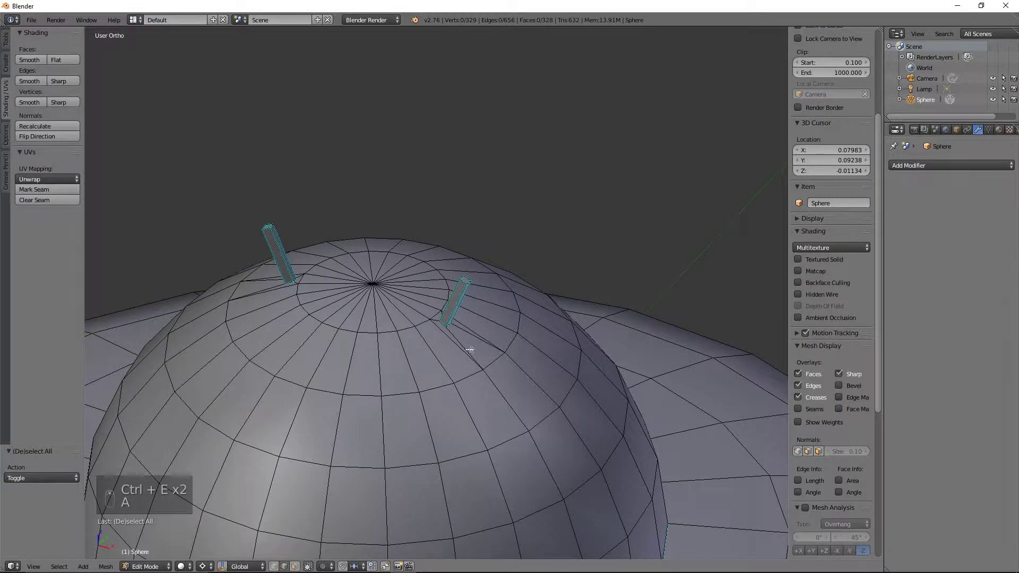
Step: Select the rim loop of the disc's underside opening and fill it with a face, then return to Object Mode
key(Tab)
middle_drag(469, 349, 355, 250)
scroll(329, 351, down, 5)
scroll(382, 297, up, 5)
key(Tab)
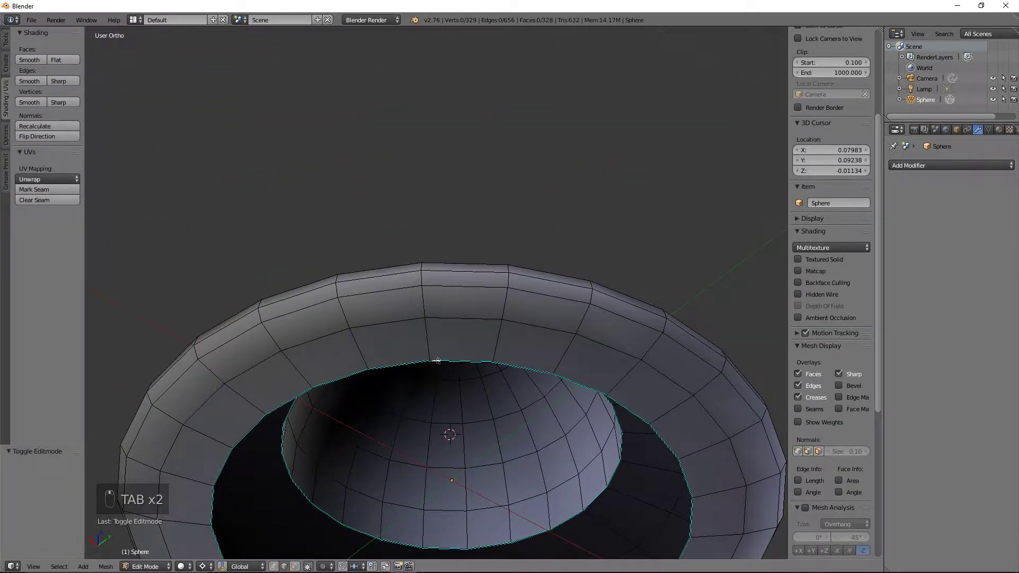
alt+click(437, 360)
scroll(437, 360, down, 4)
middle_drag(437, 361, 464, 393)
scroll(446, 371, up, 2)
scroll(451, 382, down, 3)
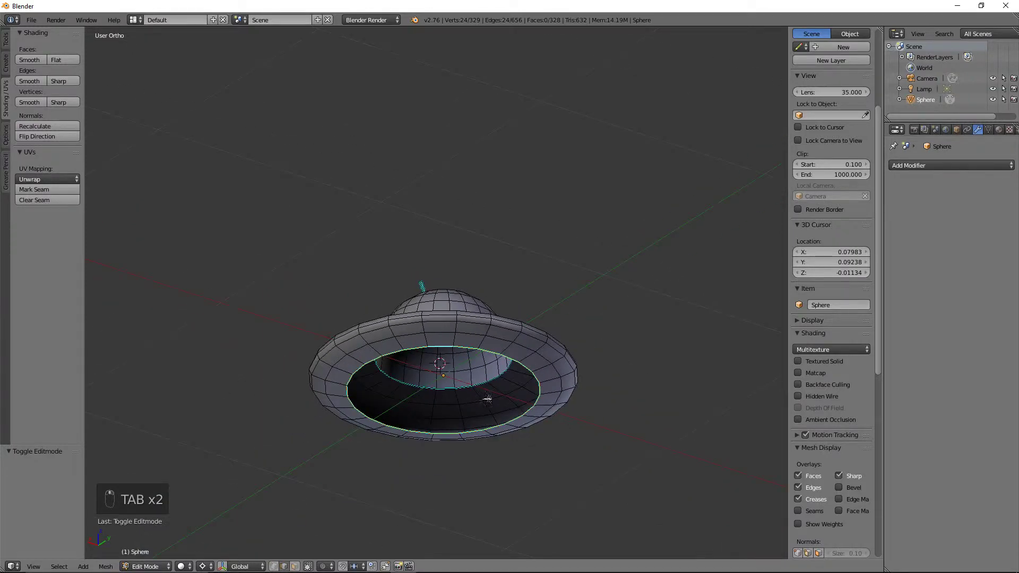
key(f)
middle_drag(530, 408, 435, 383)
key(Tab)
Step: Save the file as alien_craft04 in the turret folder
key(ctrl+s)
click(203, 57)
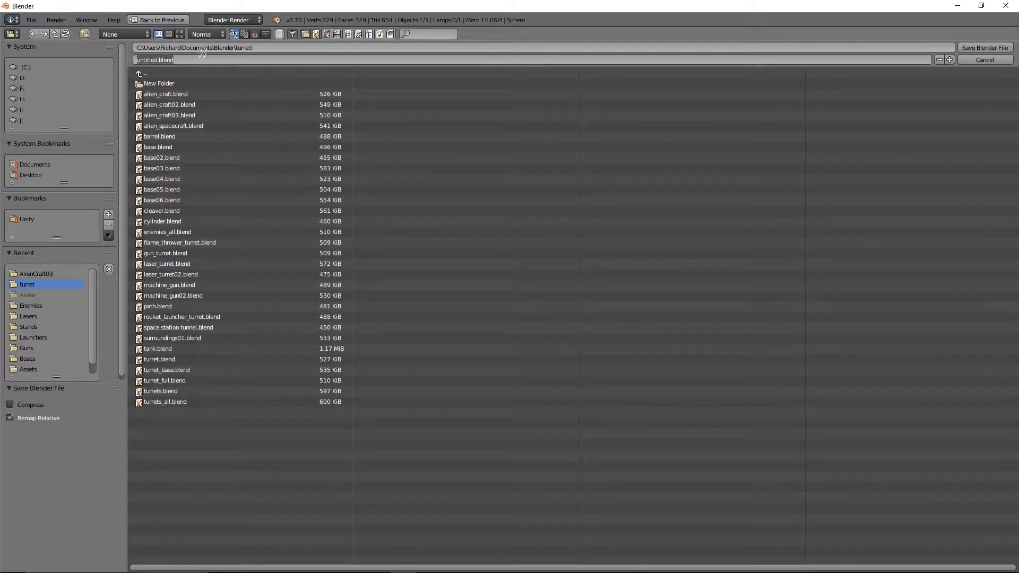
text(alien_craft04)
key(Return)
Step: Compare the modelled saucer from several angles with the finished spacecraft picture 1g.png in Photos
key(alt+Tab)
key(alt+Tab)
middle_drag(358, 246, 488, 309)
scroll(488, 309, up, 2)
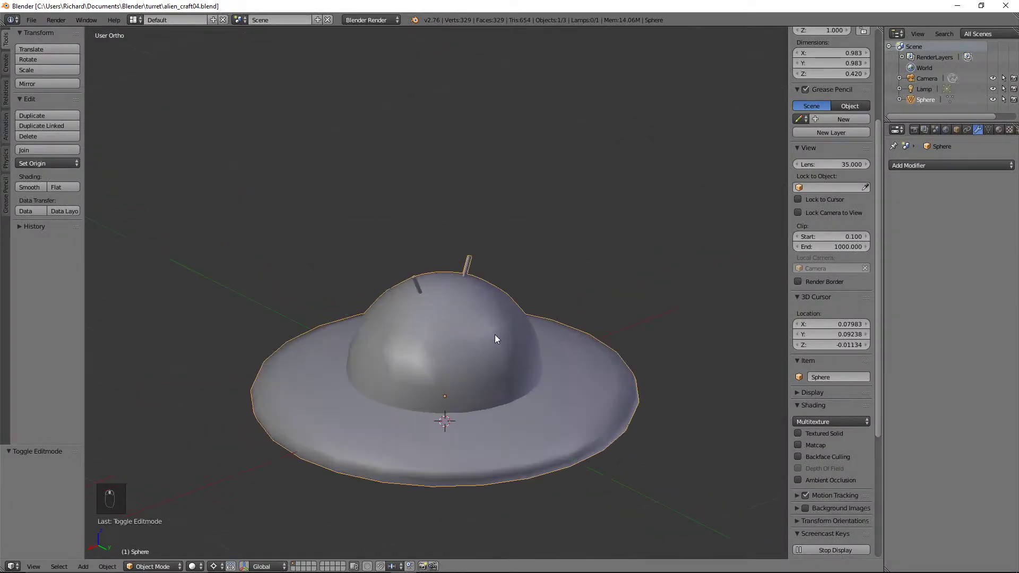
middle_drag(535, 386, 476, 403)
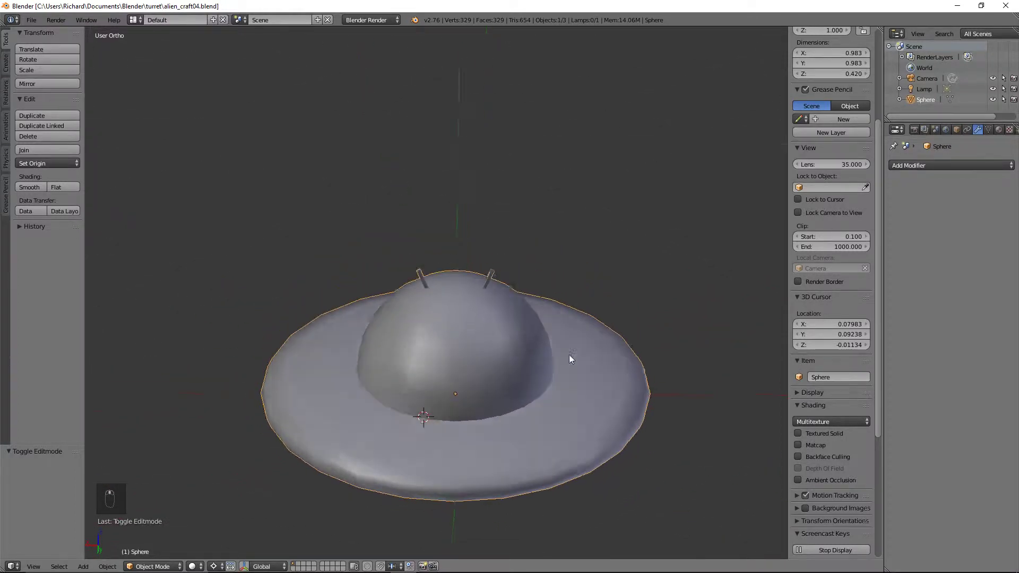
middle_drag(549, 364, 531, 310)
key(alt+Tab)
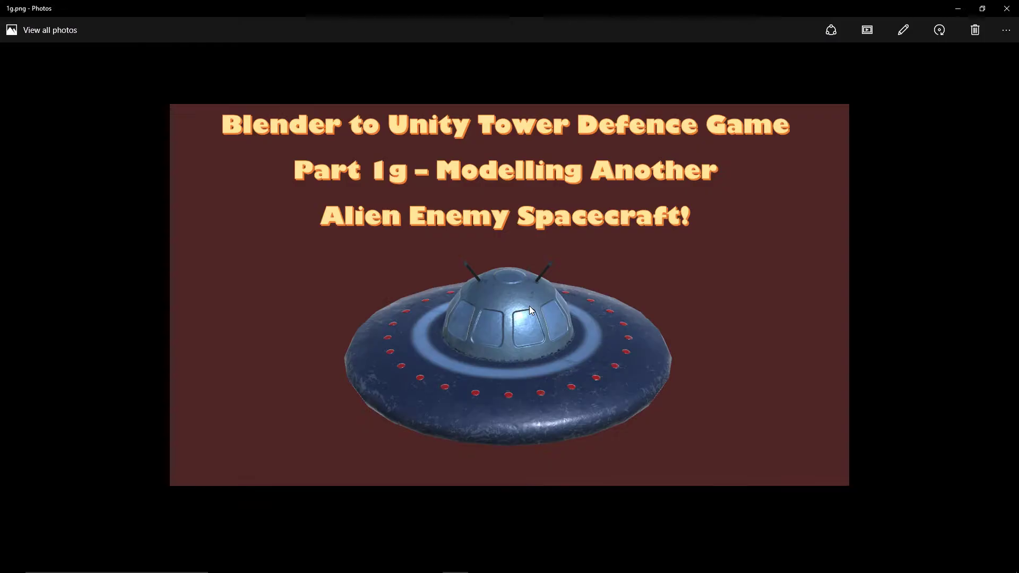
key(alt+Tab)
middle_drag(357, 336, 423, 312)
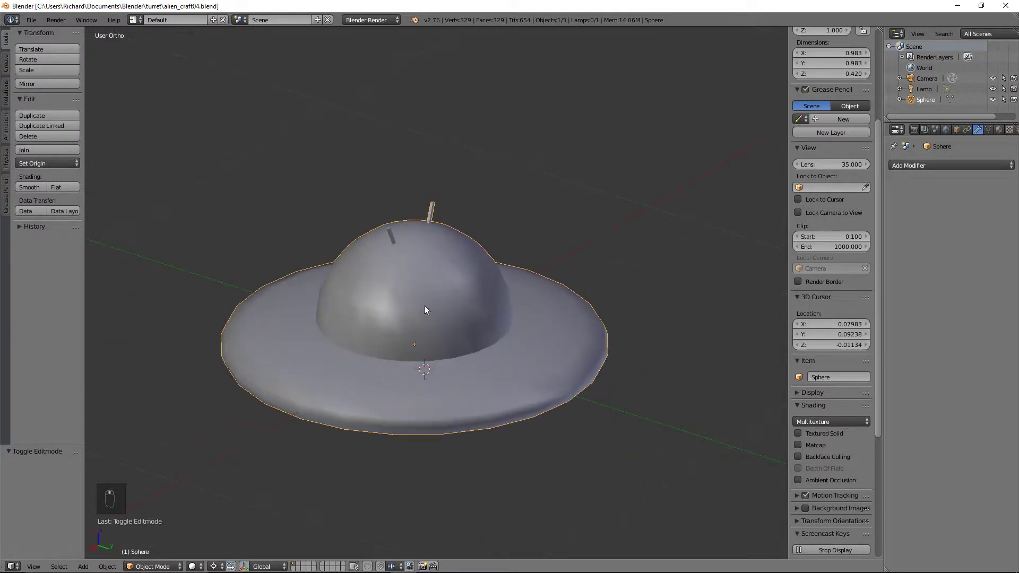
key(alt+Tab)
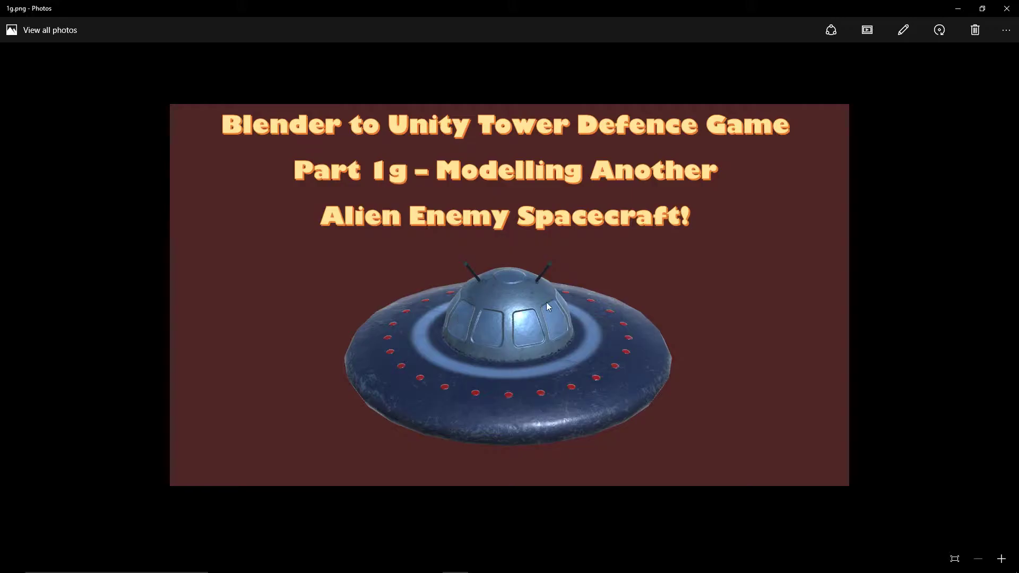
key(alt+Tab)
middle_drag(466, 351, 410, 336)
scroll(409, 336, up, 2)
scroll(406, 337, down, 2)
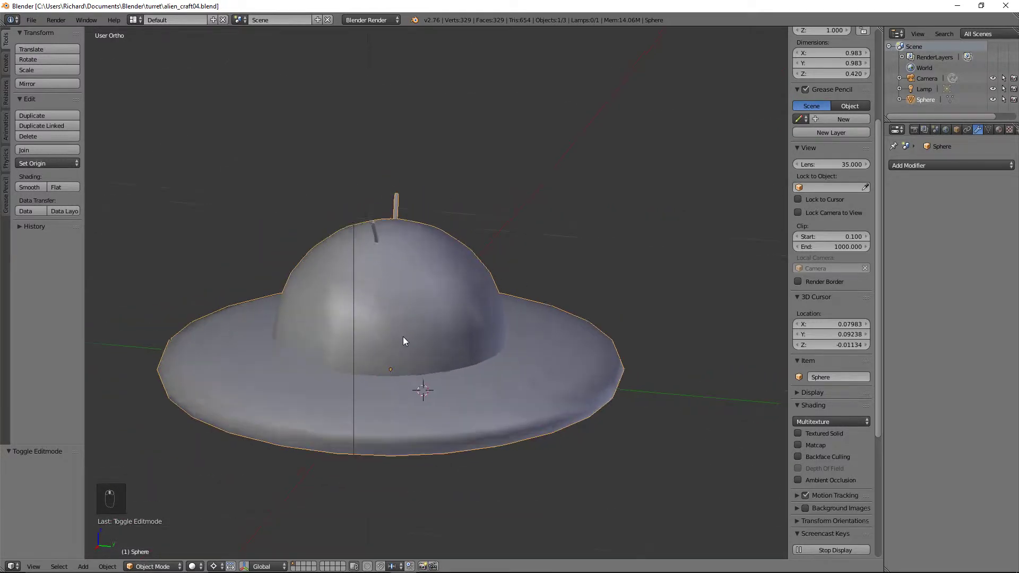
Step: Enter Edit Mode with edge selection and turn off the sharp edge overlay
key(Tab)
key(ctrl+Tab)
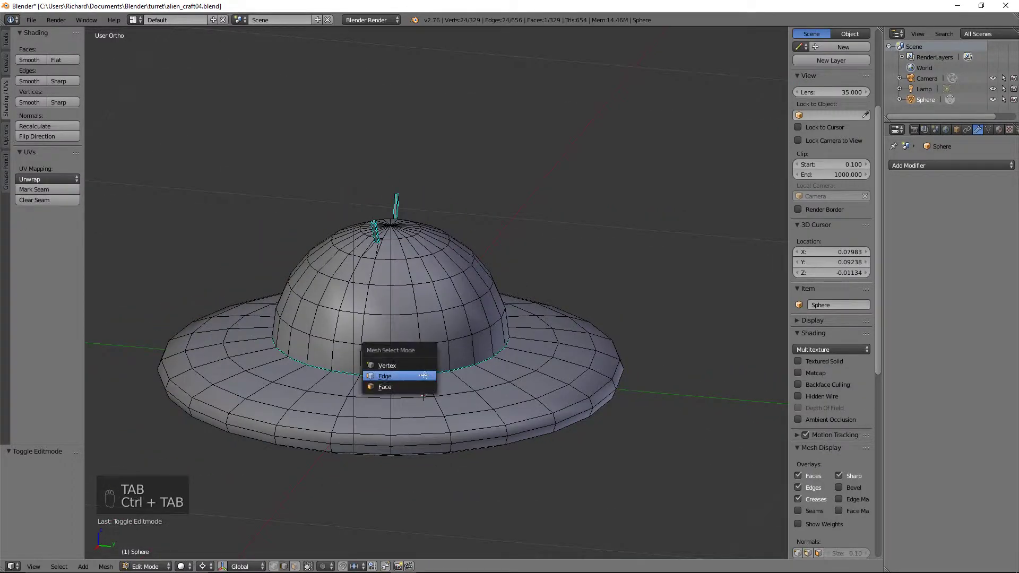
click(838, 475)
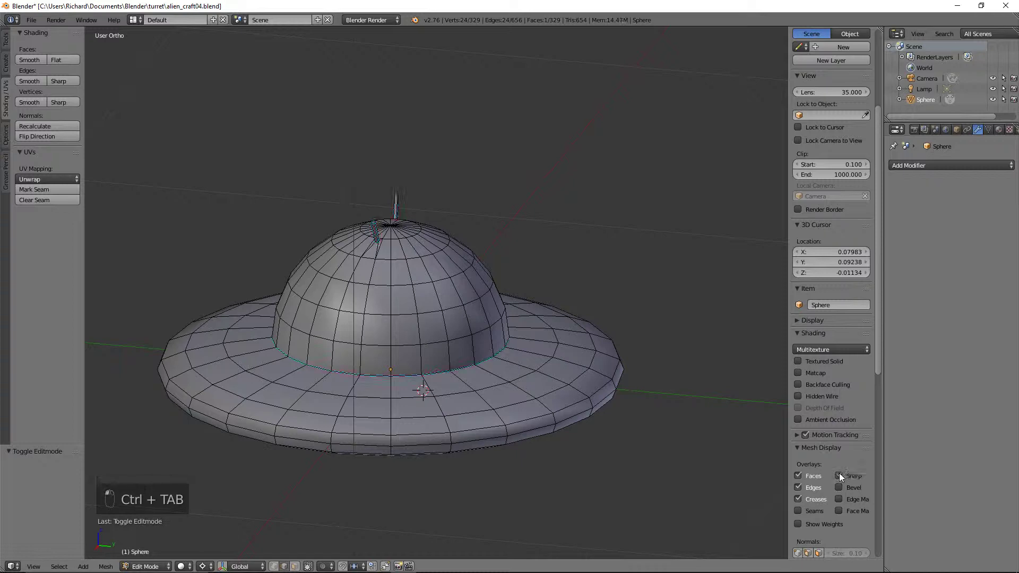
Step: Select the dome's base loop and the two edge loops around the disc's outer rim and mark them as seams
alt+click(439, 372)
middle_drag(424, 373, 426, 357)
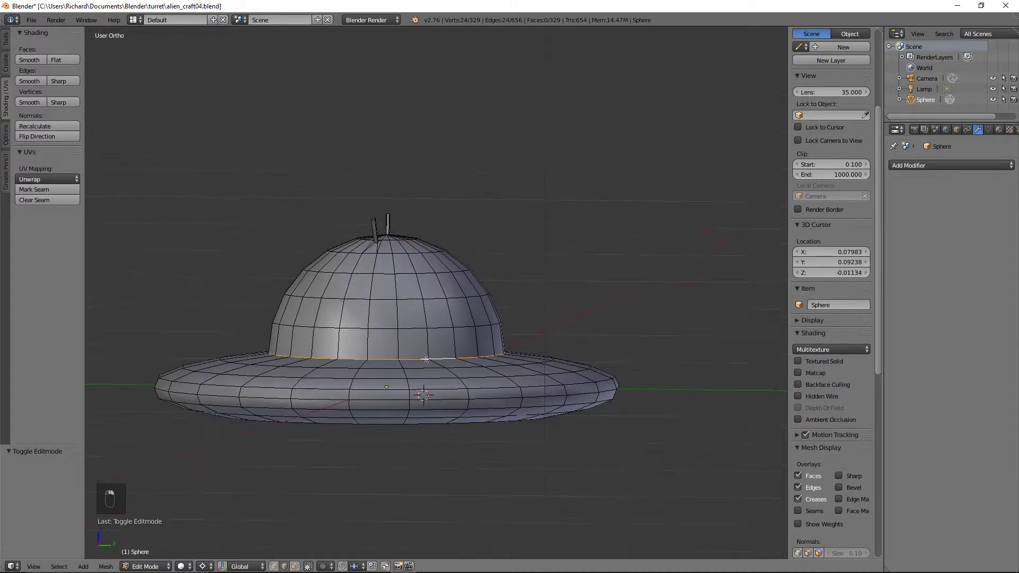
alt+shift+click(442, 394)
alt+shift+click(454, 410)
middle_drag(454, 410, 465, 419)
key(ctrl+e)
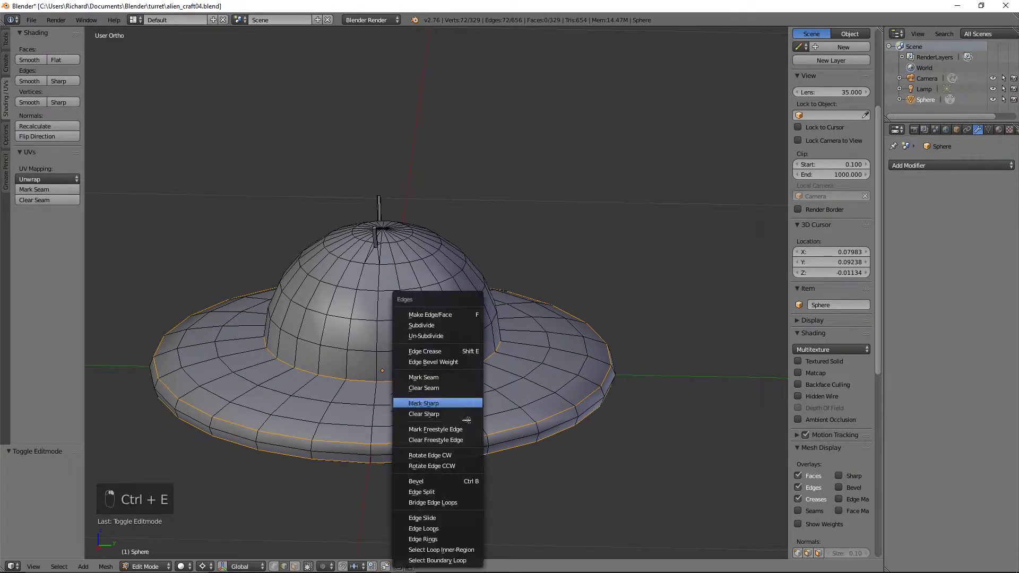
click(435, 377)
Step: Select the two short vertical edges crossing the outer rim band at the back of the disc and mark them as a seam
middle_drag(435, 375, 499, 365)
key(ctrl+KP_1)
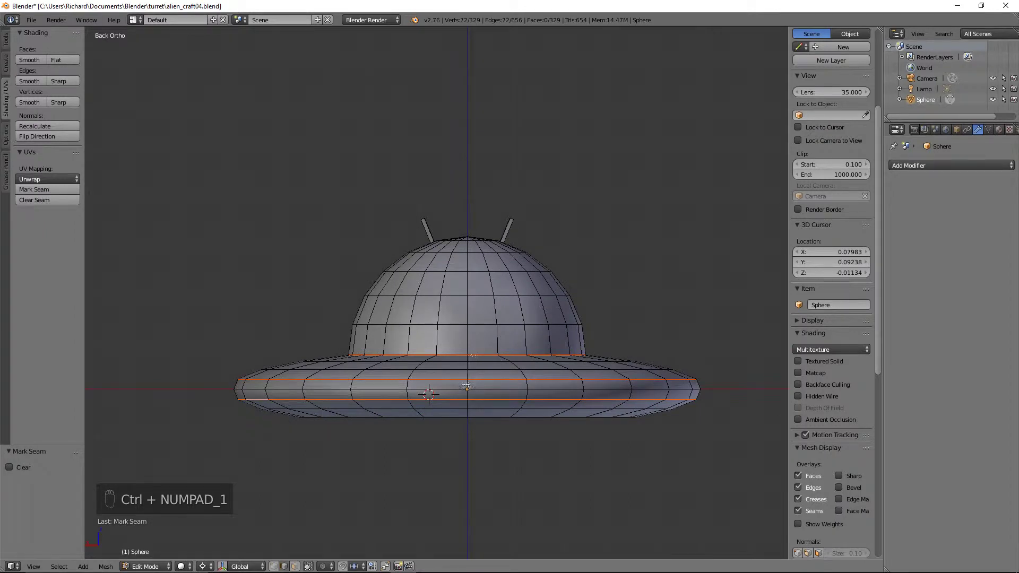
middle_drag(469, 403, 477, 400)
right_click(477, 400)
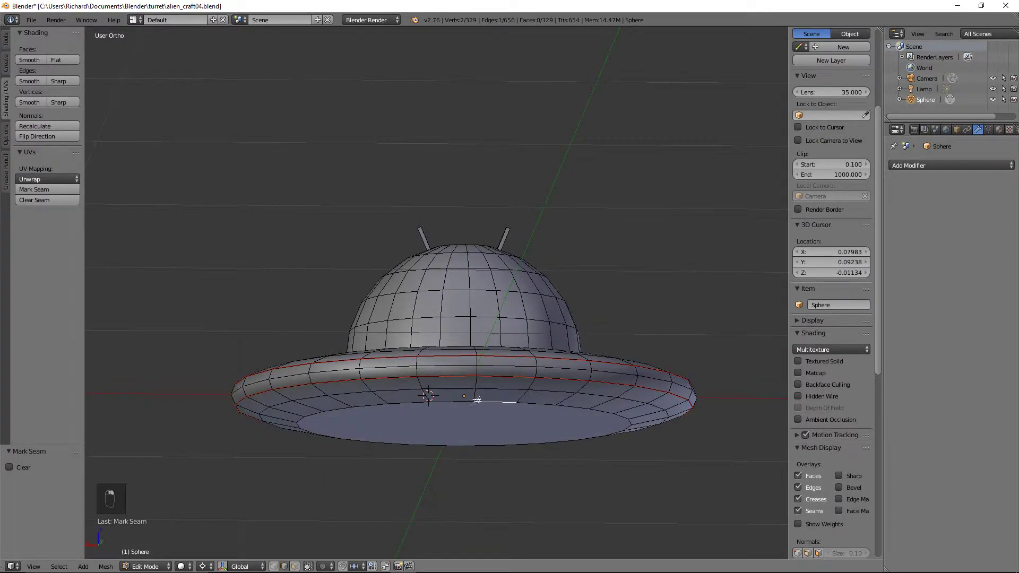
middle_drag(476, 362, 471, 399)
shift+right_click(453, 442)
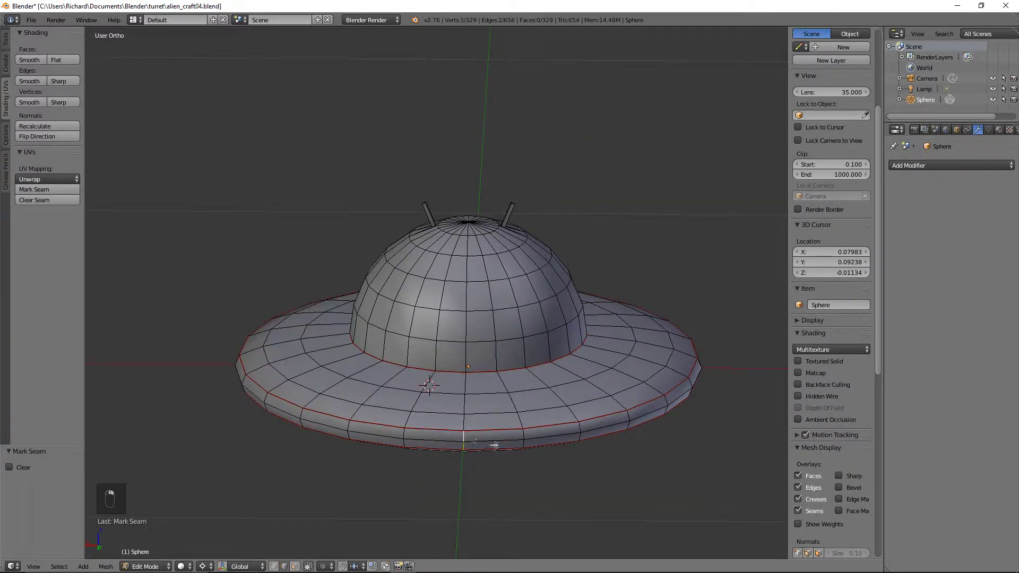
key(ctrl+e)
click(470, 384)
Step: Try to mark the vertical line of edges from the dome's base to its top at the back as a seam
middle_drag(470, 383, 406, 300)
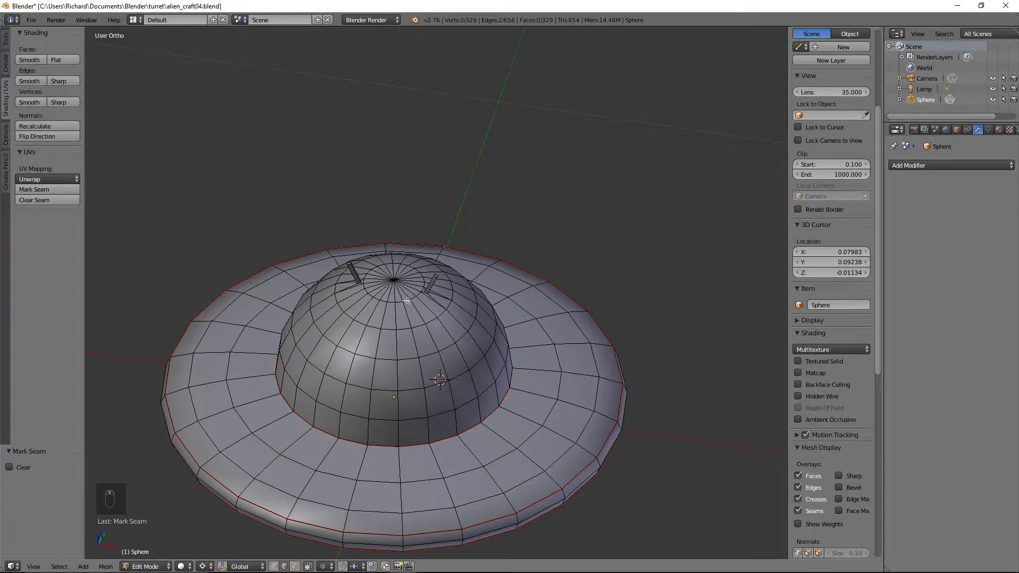
key(KP_1)
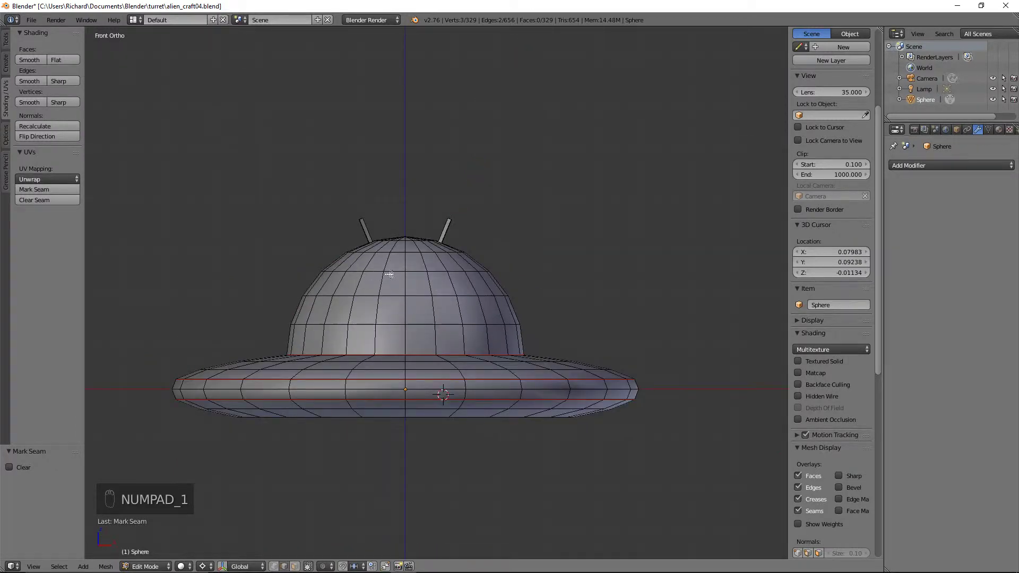
key(ctrl+KP_1)
middle_drag(464, 253, 467, 318)
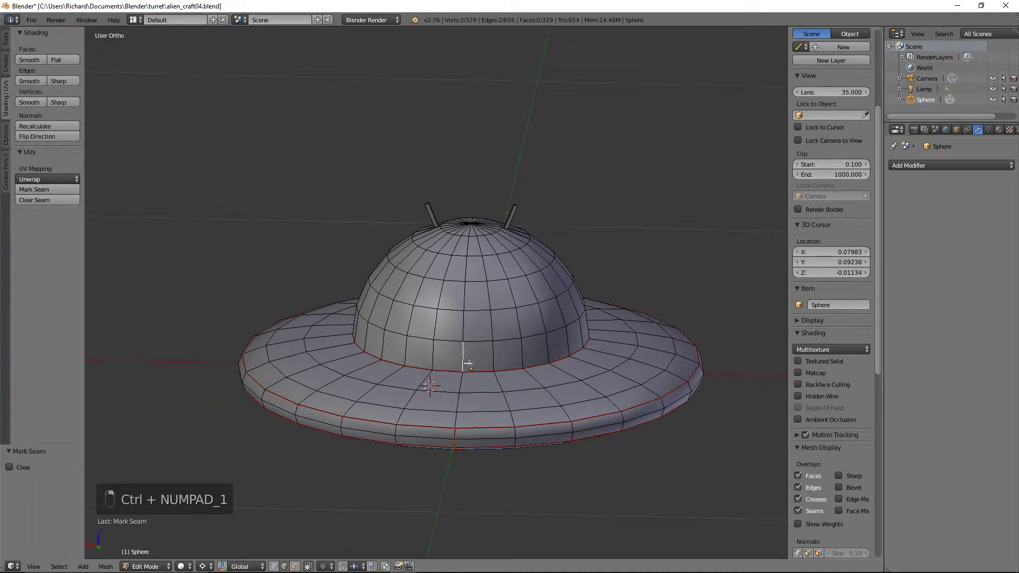
shift+right_click(469, 287)
shift+right_click(467, 268)
middle_drag(467, 268, 469, 329)
shift+right_click(471, 232)
shift+right_click(469, 235)
shift+right_click(471, 235)
key(ctrl+e)
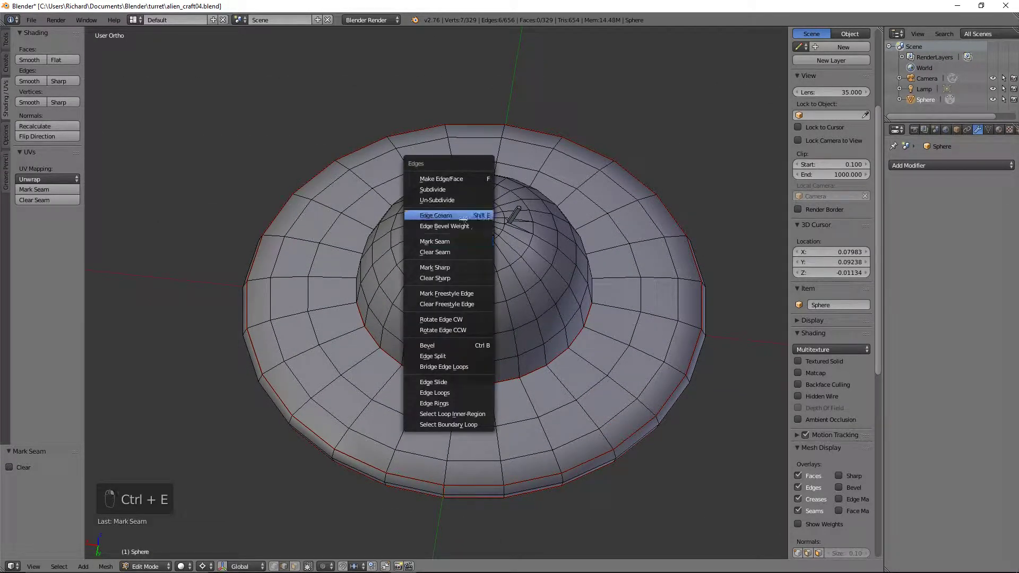
click(450, 251)
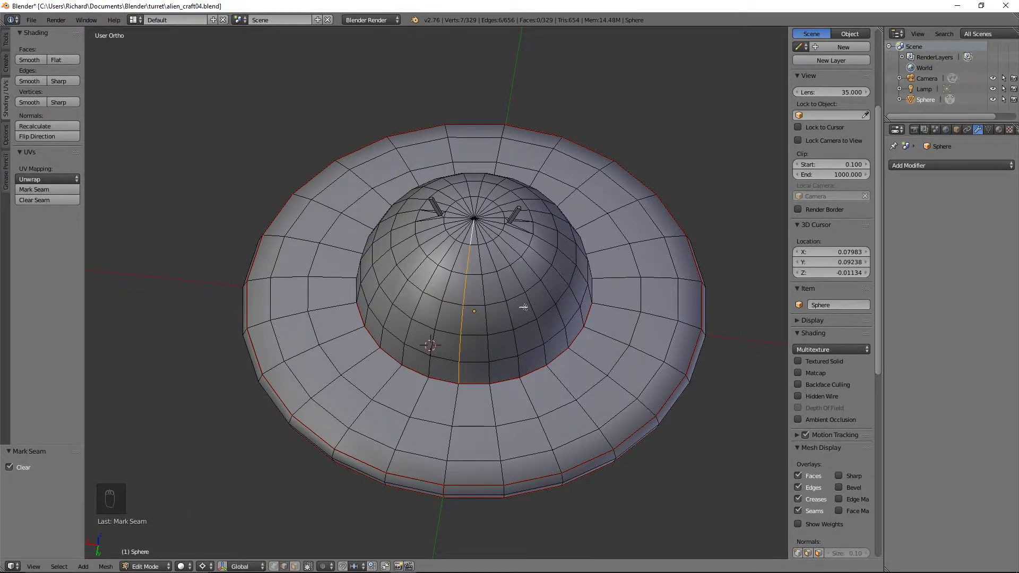
Step: Deselect all edges, check the seams on the dome and undo the last operation
key(a)
key(Tab)
key(Tab)
middle_drag(523, 307, 462, 364)
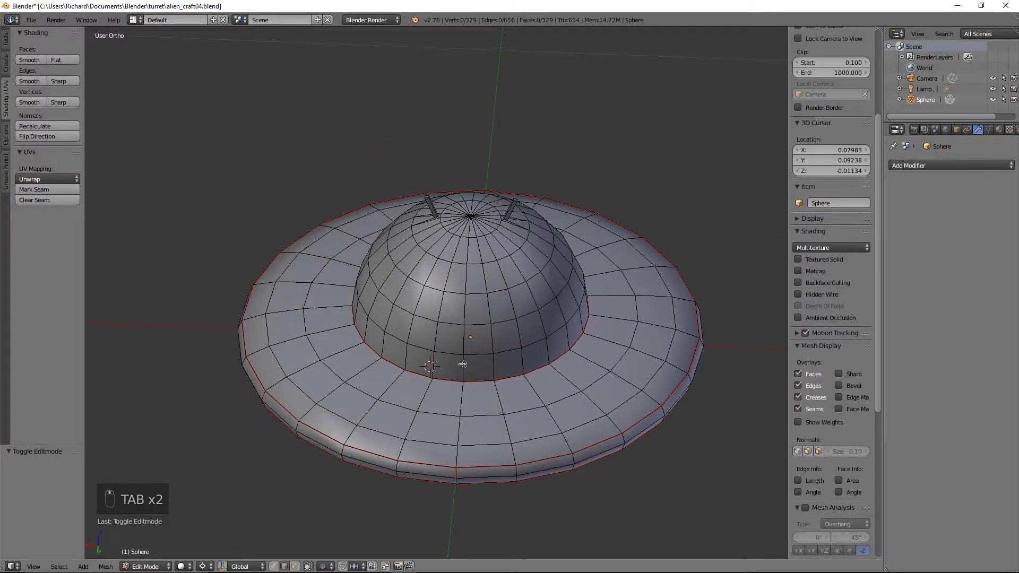
key(ctrl+z)
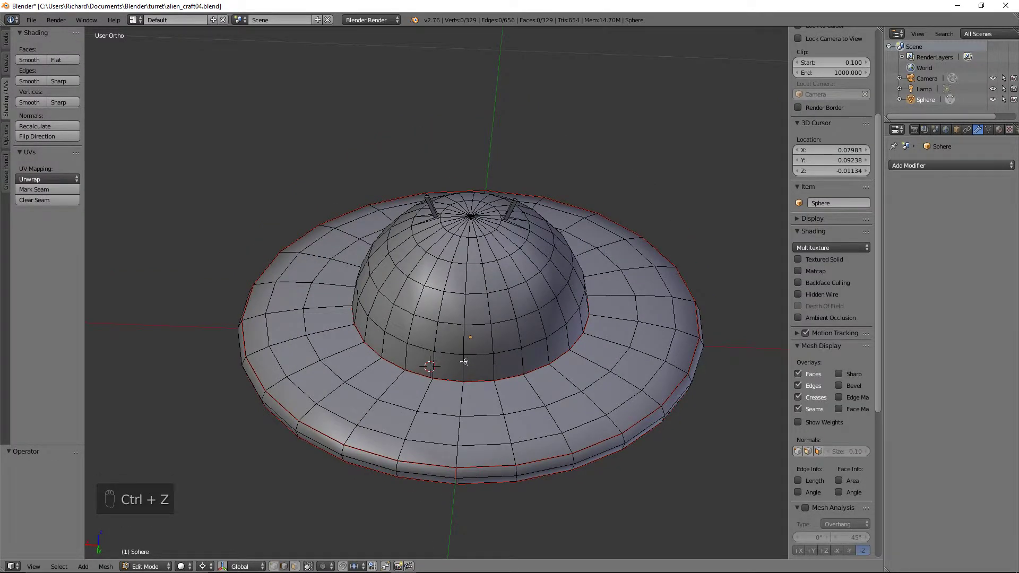
Step: Select the vertical line of edges from the dome's base to its top centre at the back and mark it as a seam
right_click(464, 338)
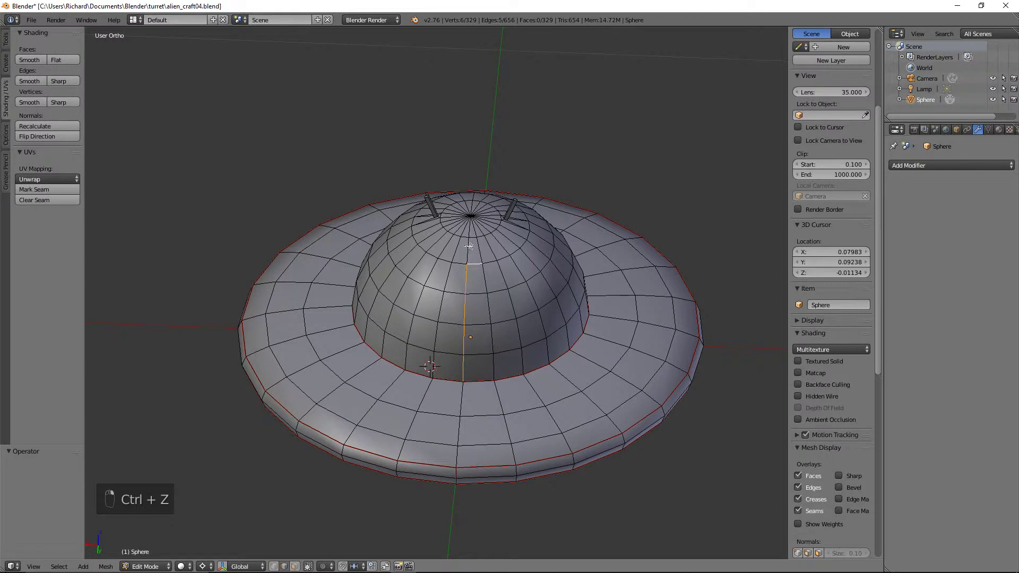
ctrl+right_click(477, 264)
ctrl+right_click(470, 253)
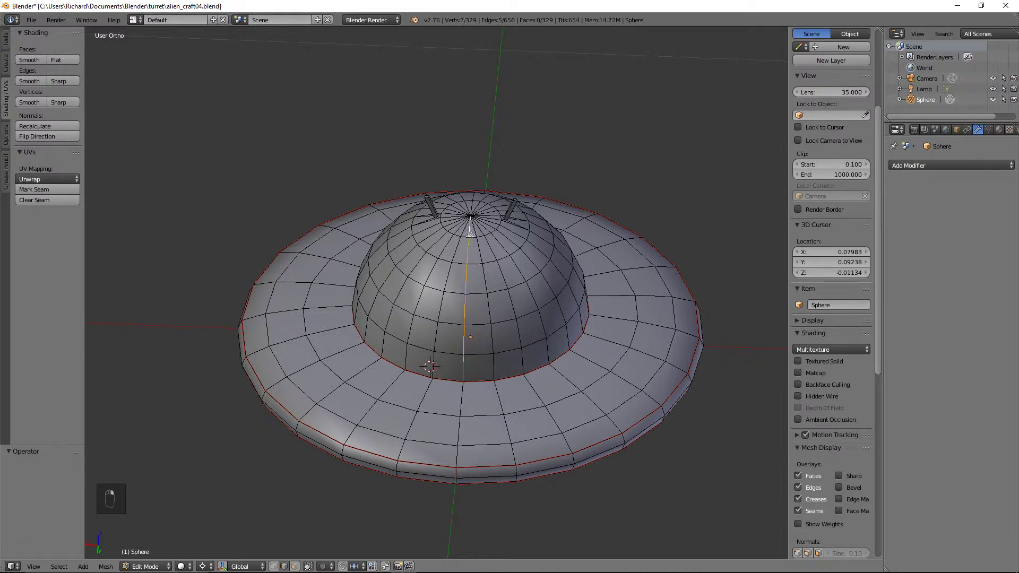
ctrl+right_click(470, 230)
key(ctrl+e)
click(470, 227)
Step: Select the edge loop around the underside, return to Object Mode and apply the saucer's rotation and scale
middle_drag(481, 380, 493, 291)
alt+right_click(489, 353)
middle_drag(489, 354, 533, 448)
scroll(568, 338, down, 3)
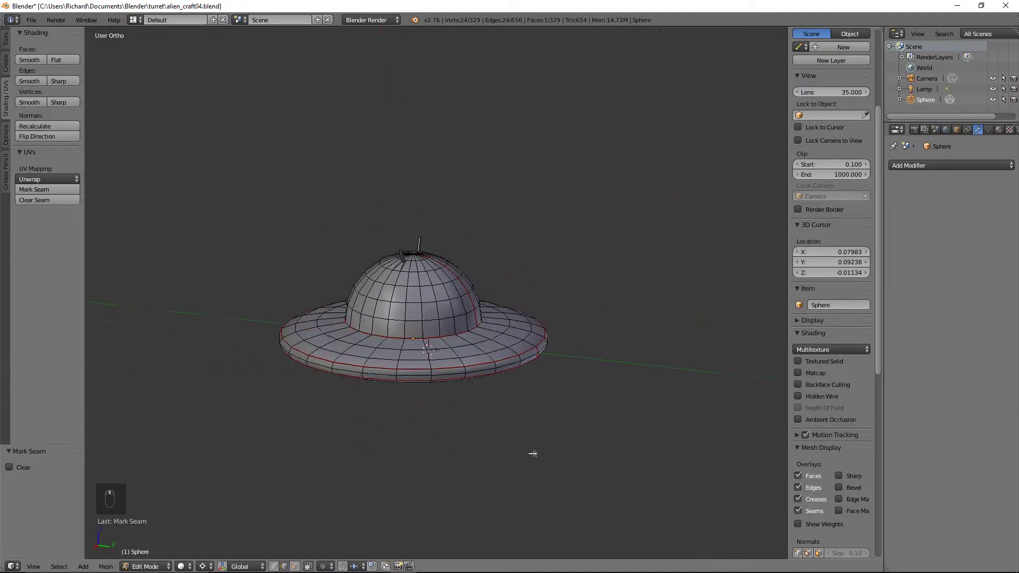
key(Tab)
key(ctrl+a)
click(512, 423)
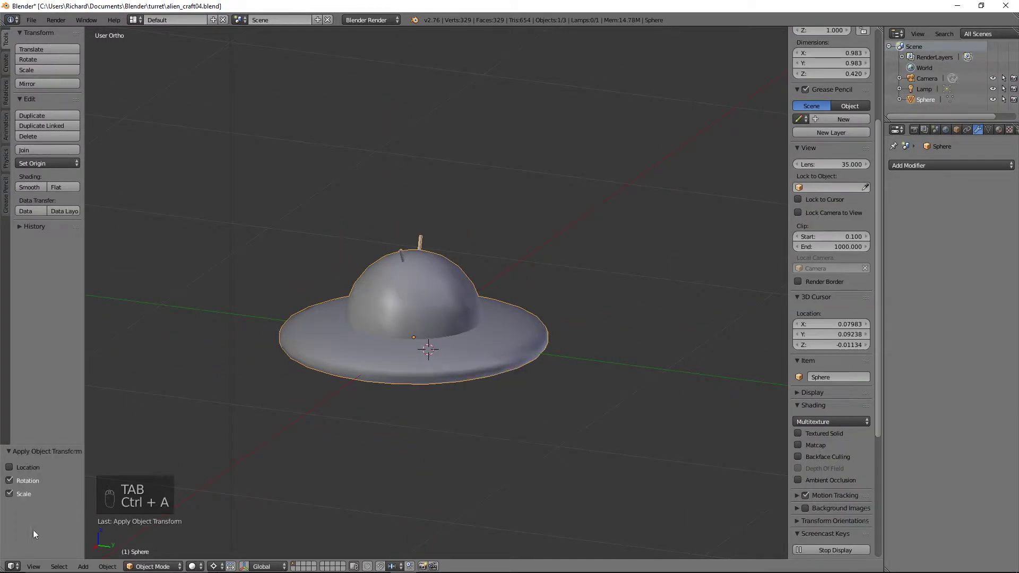
Step: Save the file and split the 3D view in two, turning one half into a UV/Image Editor with the saucer in Edit Mode
drag(2, 568, 432, 477)
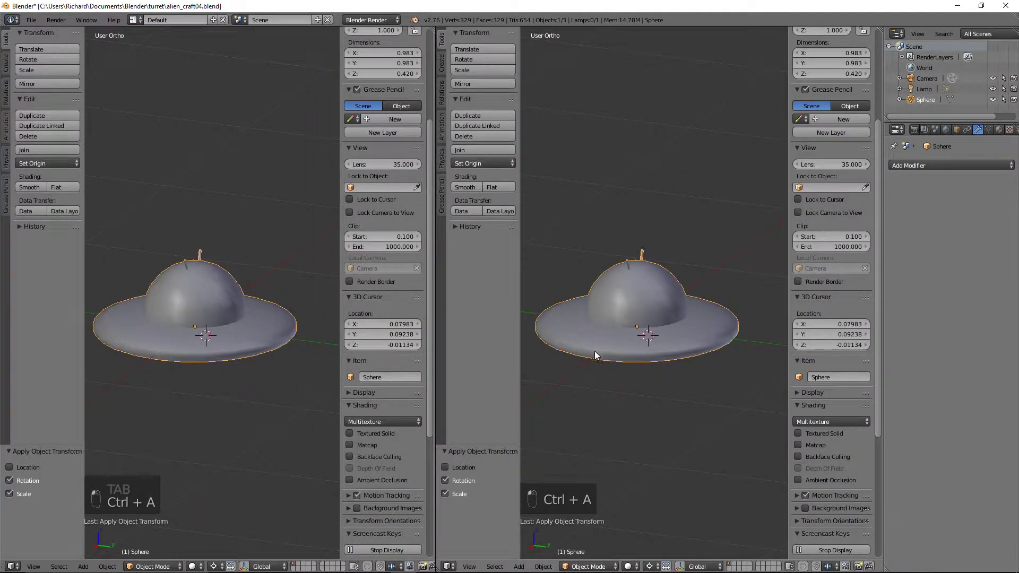
key(ctrl+s)
click(641, 326)
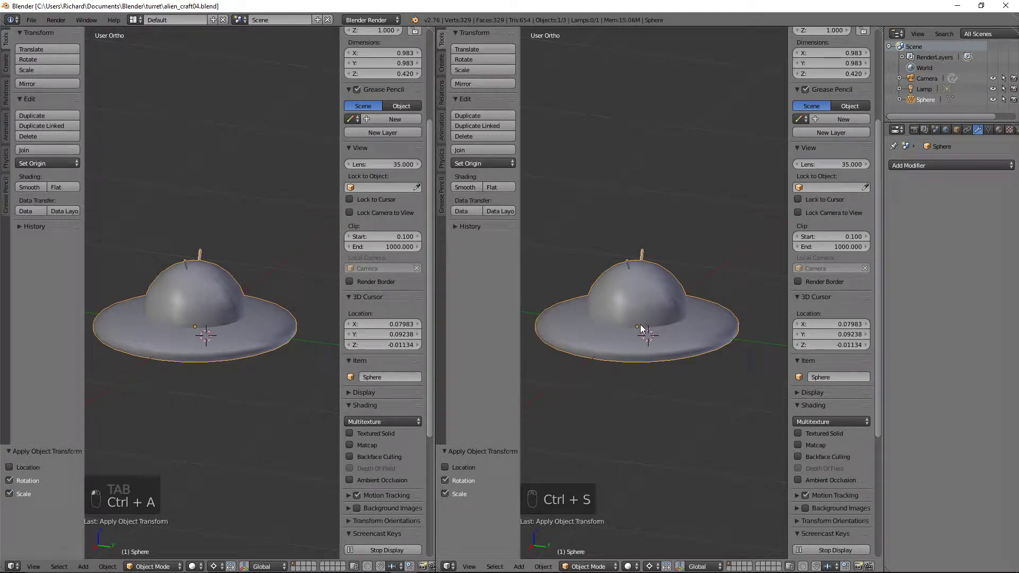
key(Tab)
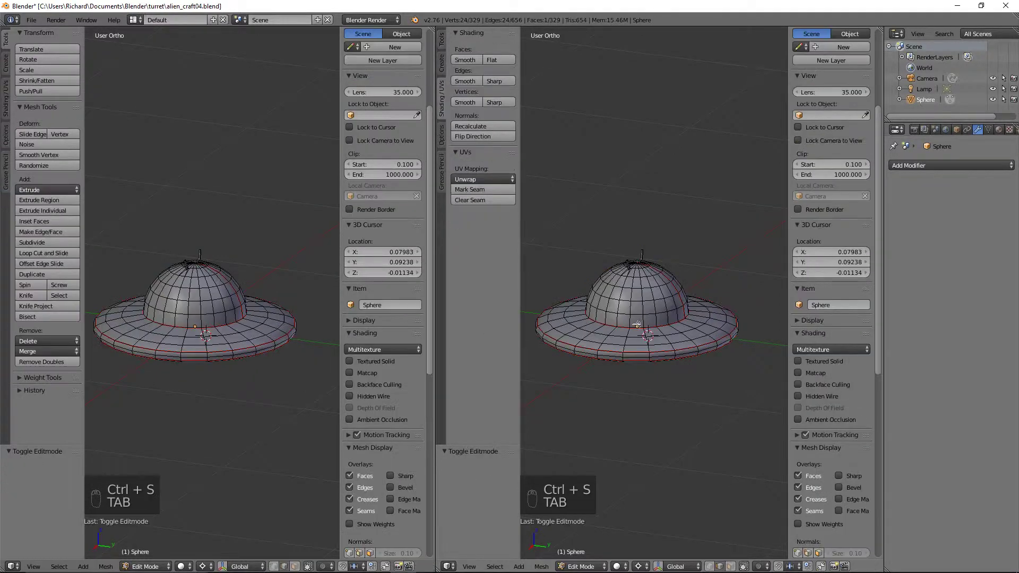
click(14, 566)
click(33, 484)
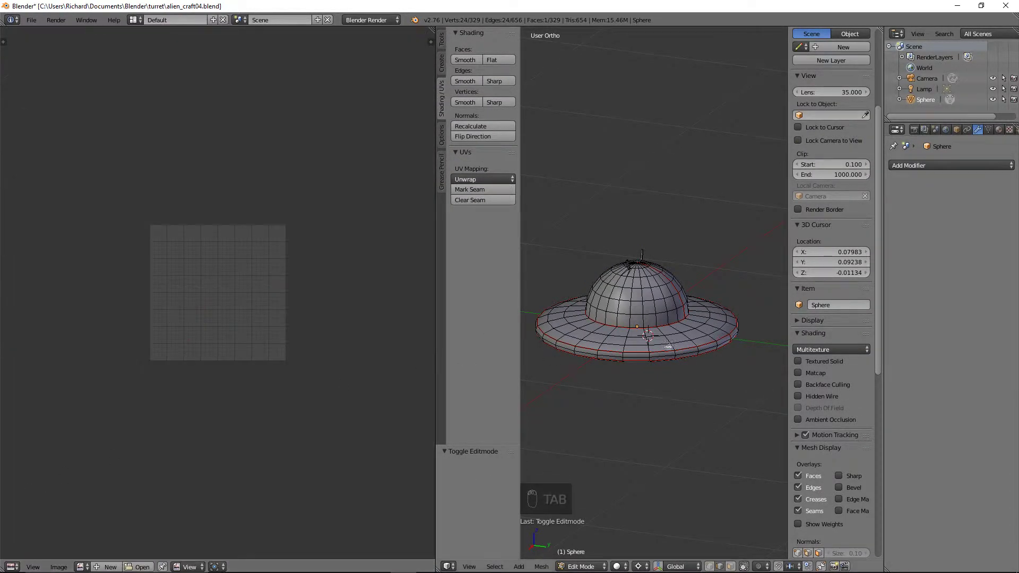
Step: Select the whole saucer mesh and unwrap it along the marked seams
key(a)
scroll(832, 265, down, 1)
key(a)
key(u)
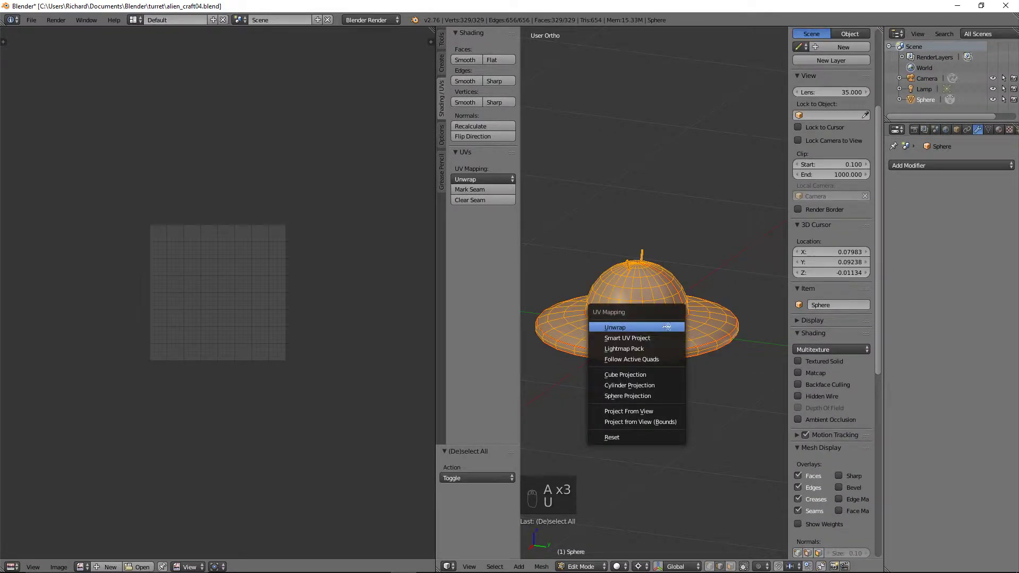
click(667, 327)
scroll(326, 328, up, 2)
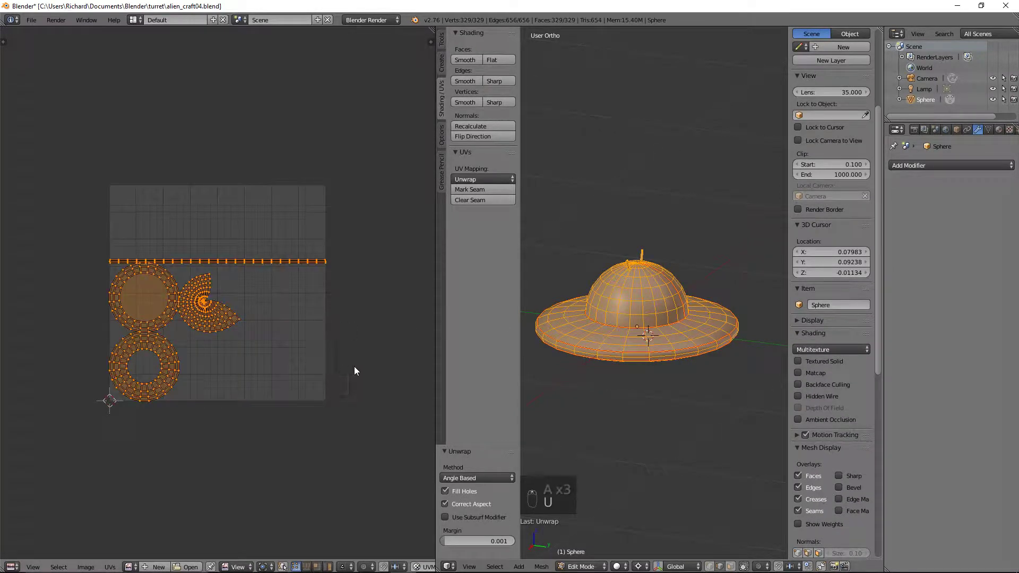
Step: Turn on the Stretch display for the UVs in the UV/Image Editor
key(n)
click(404, 157)
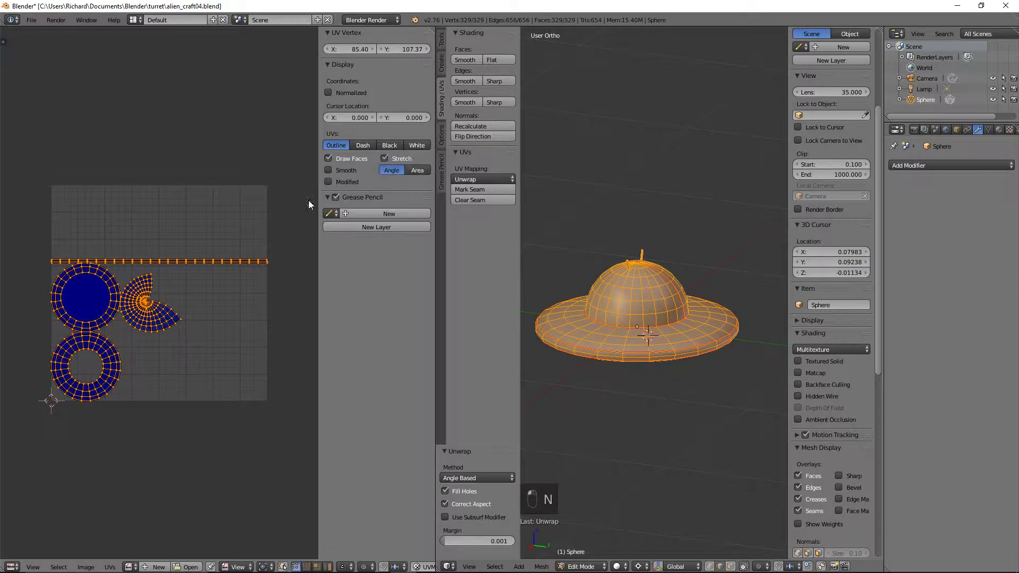
scroll(163, 391, up, 5)
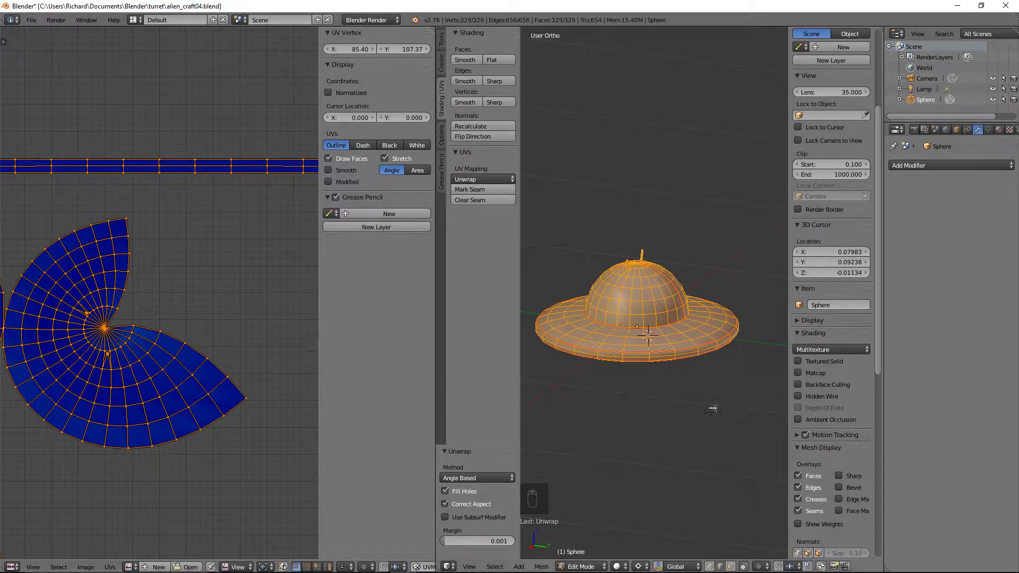
Step: Examine the dome's UV island for stretching and compare it with the seams on the model
middle_drag(542, 332, 594, 334)
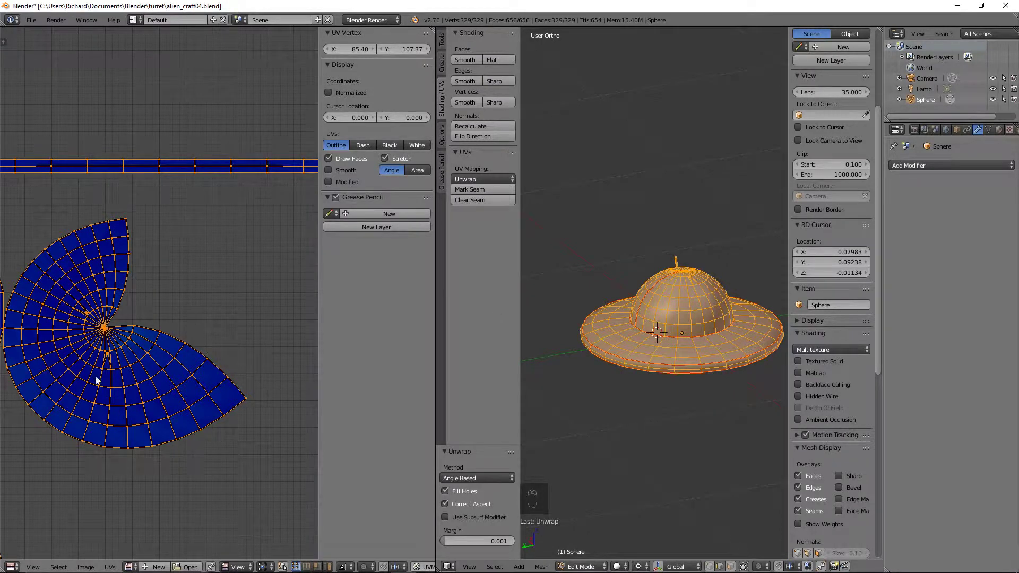
scroll(660, 357, up, 5)
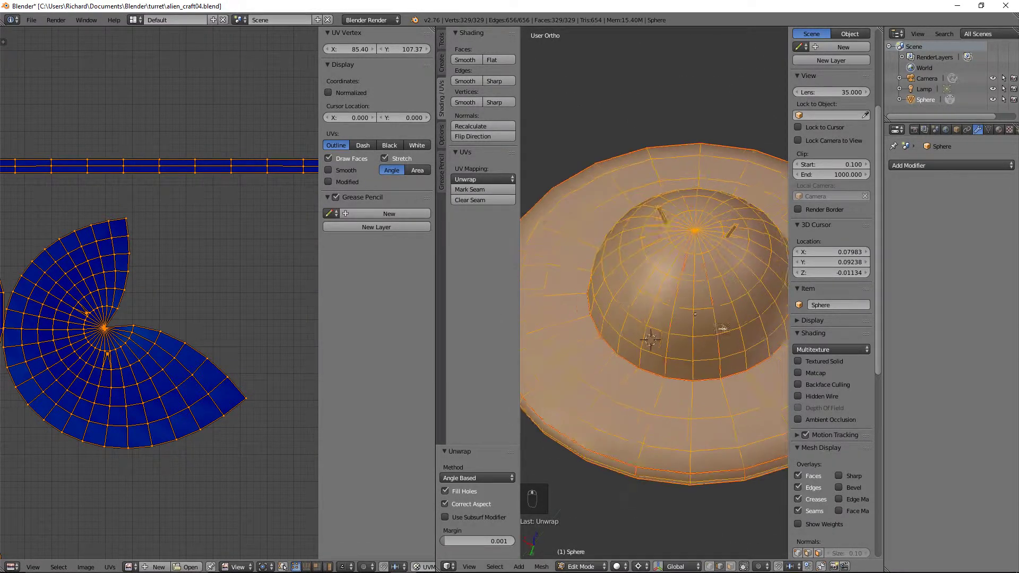
key(Tab)
middle_drag(697, 303, 651, 313)
key(Tab)
key(a)
key(a)
key(a)
scroll(673, 270, down, 3)
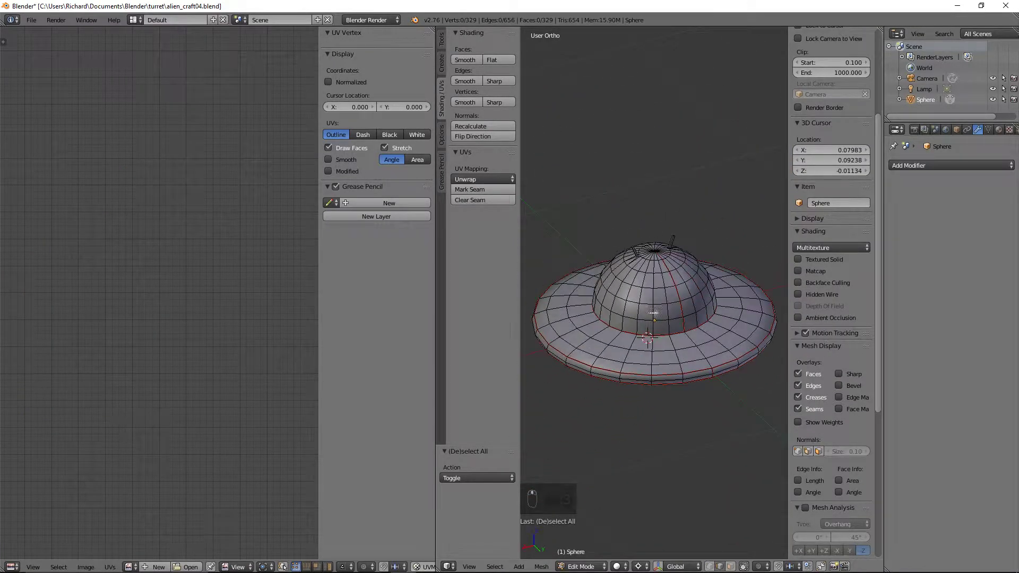
key(a)
scroll(177, 353, down, 2)
scroll(164, 352, up, 2)
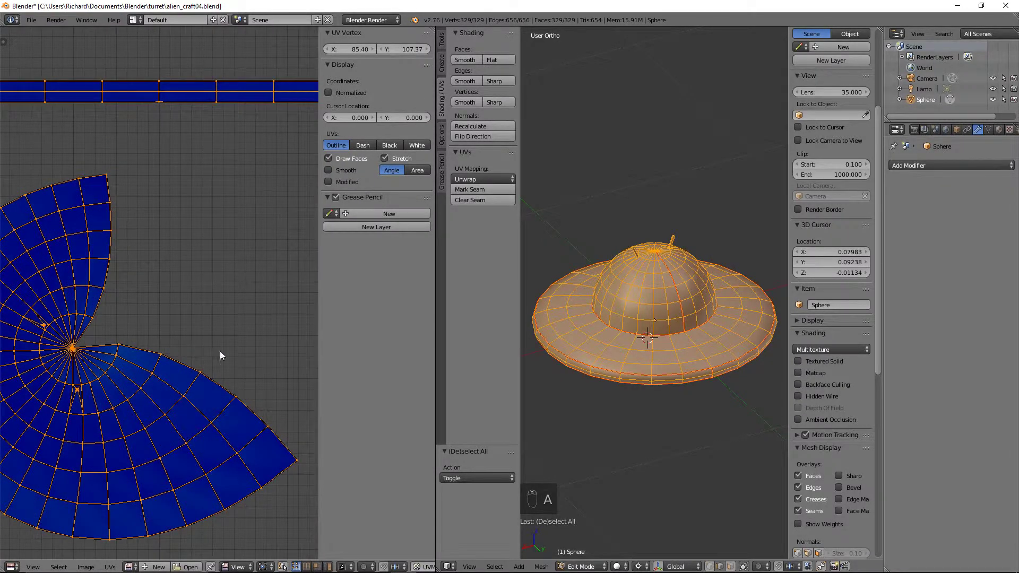
middle_drag(688, 314, 683, 322)
scroll(161, 333, up, 2)
middle_drag(160, 332, 222, 292)
scroll(212, 299, down, 3)
scroll(211, 304, up, 3)
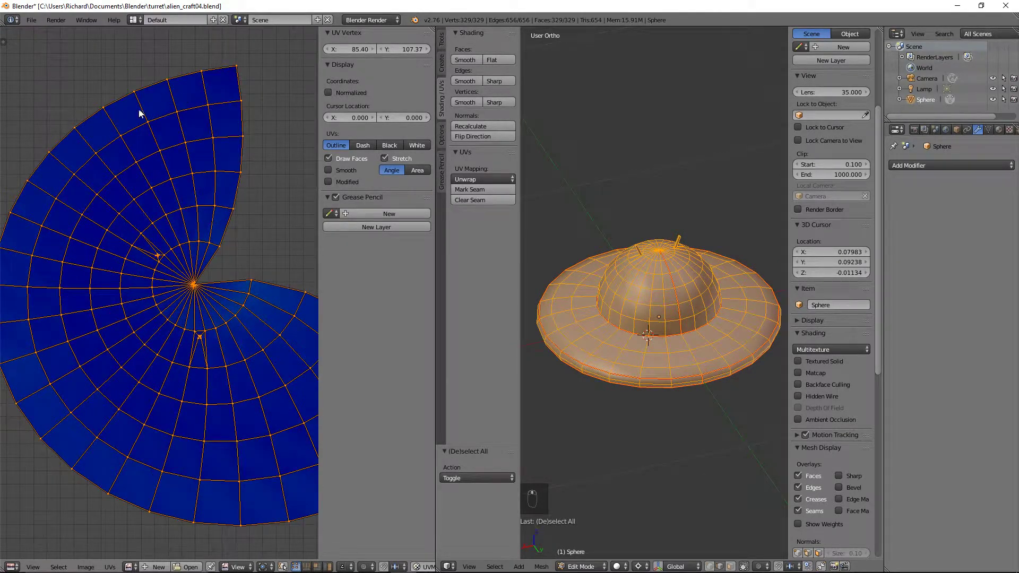
Step: Examine the full UV layout of disc, ring and dome islands, then how the antennas are laid out within the dome island
click(141, 337)
scroll(157, 415, down, 6)
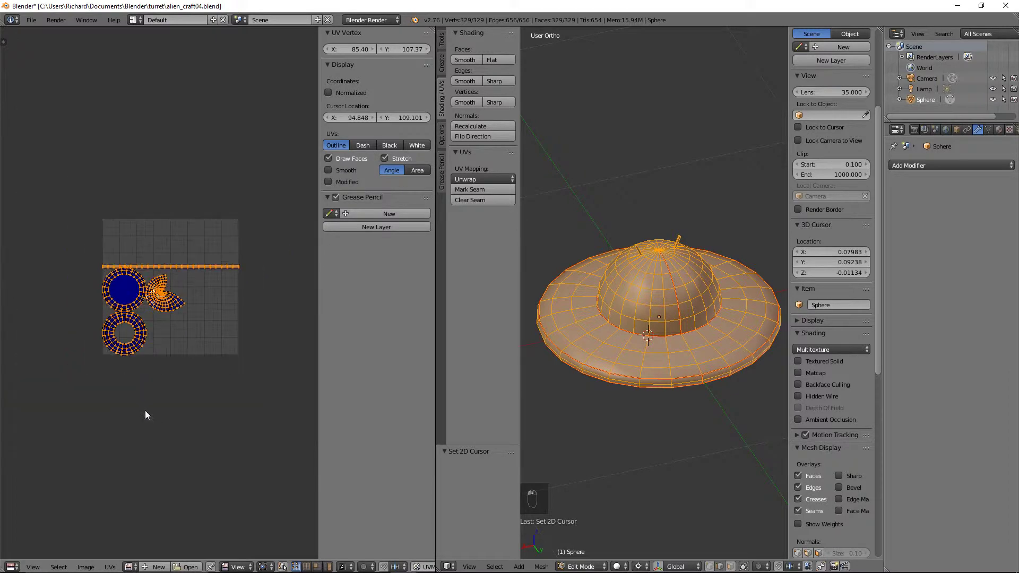
middle_drag(150, 412, 219, 370)
scroll(220, 370, up, 3)
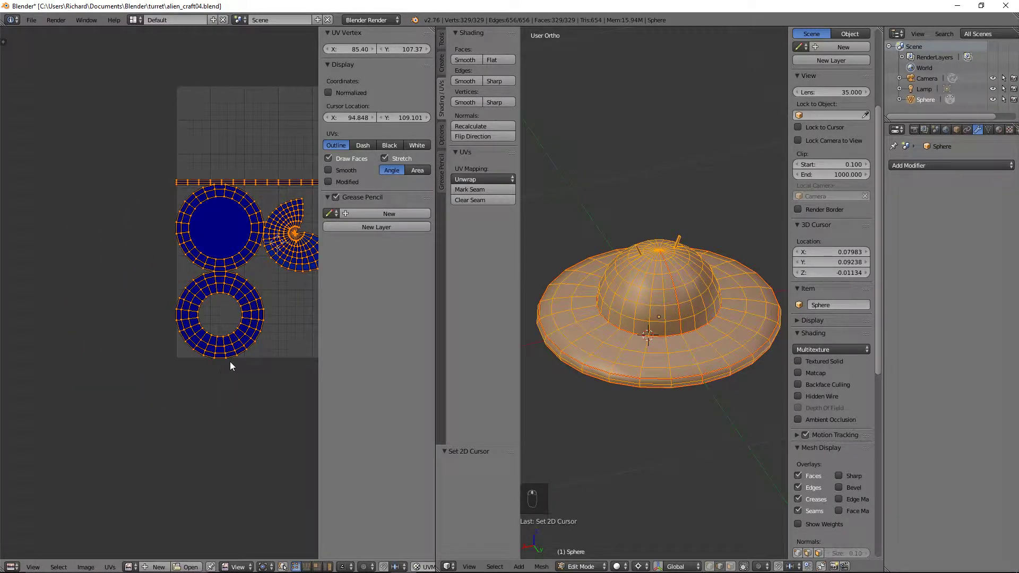
scroll(255, 307, down, 4)
scroll(254, 307, up, 5)
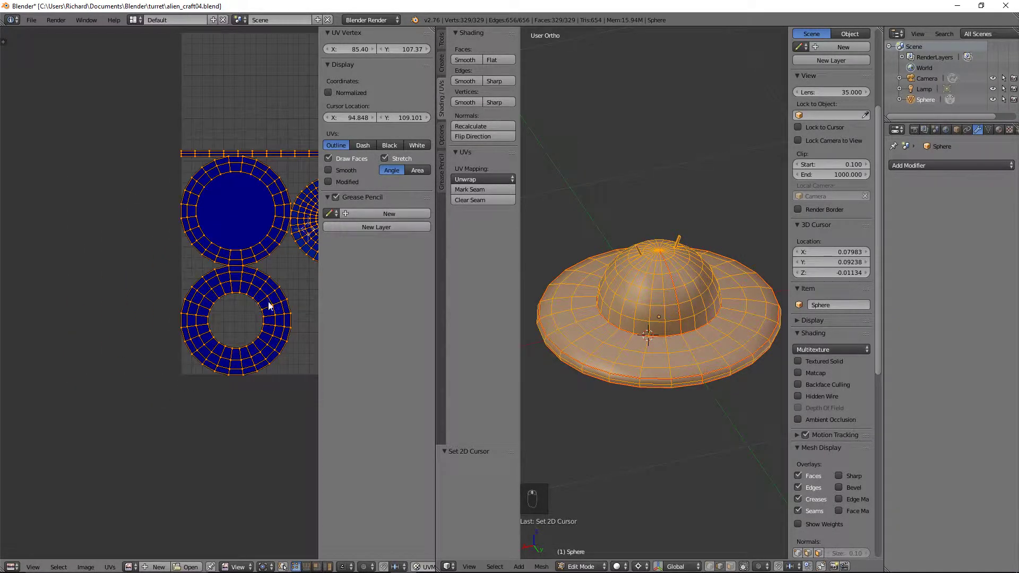
ctrl+scroll(257, 279, right, 5)
scroll(655, 293, up, 2)
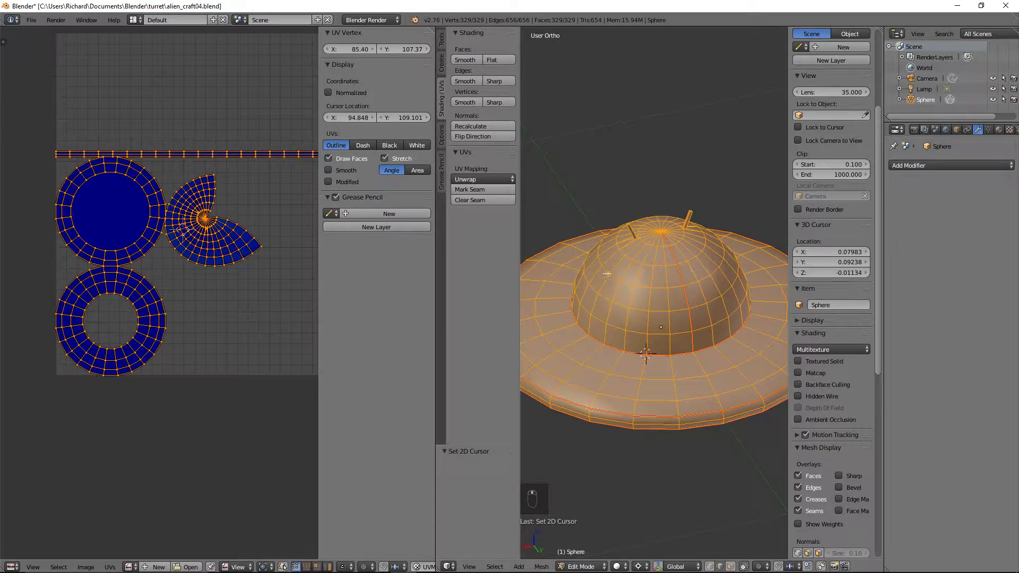
scroll(219, 259, up, 4)
scroll(220, 259, up, 1)
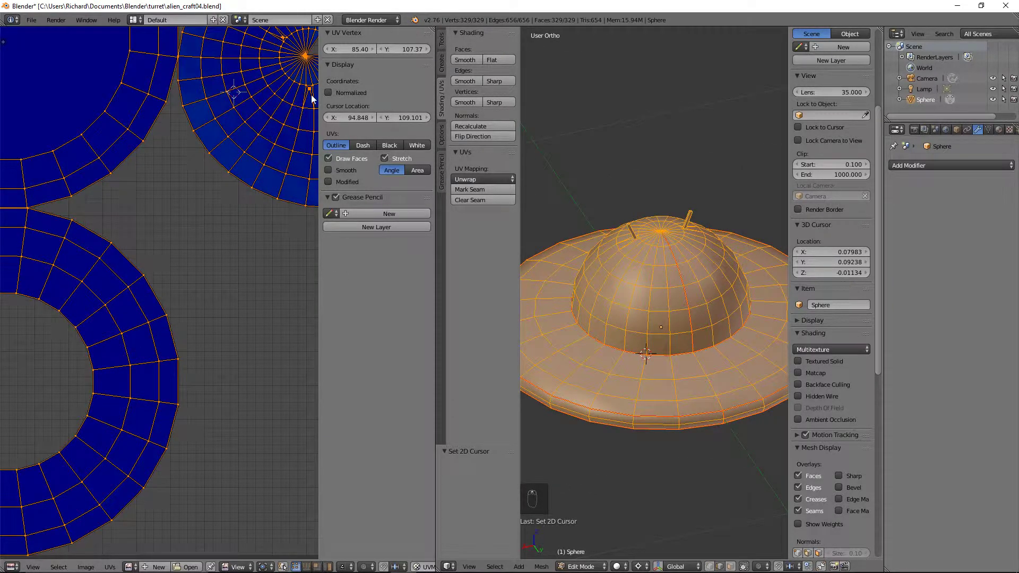
scroll(618, 279, up, 2)
scroll(632, 211, up, 4)
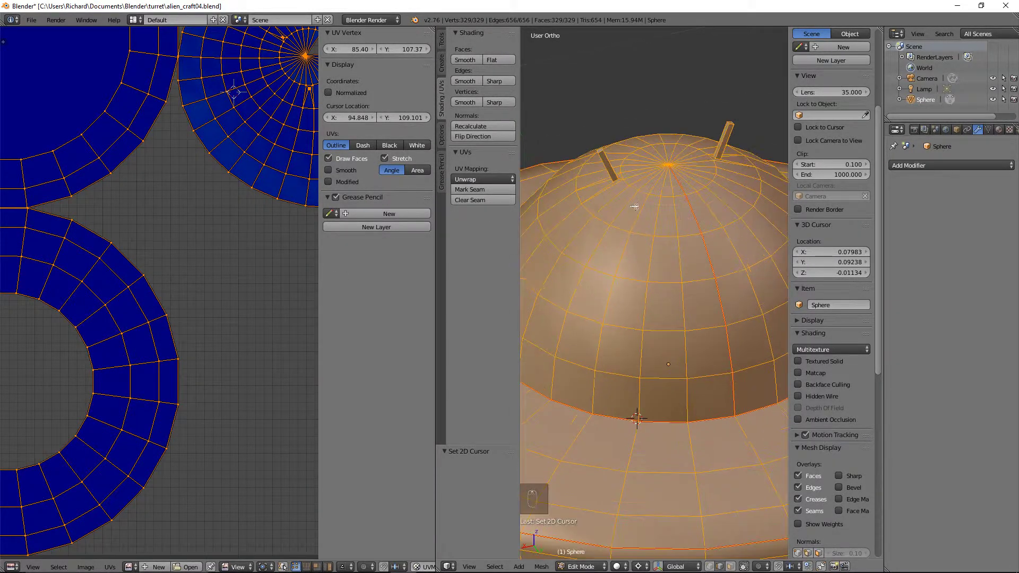
Step: Mark seams around the base and tip of one antenna and along one of its long edges, working in edge select mode
key(ctrl+Tab)
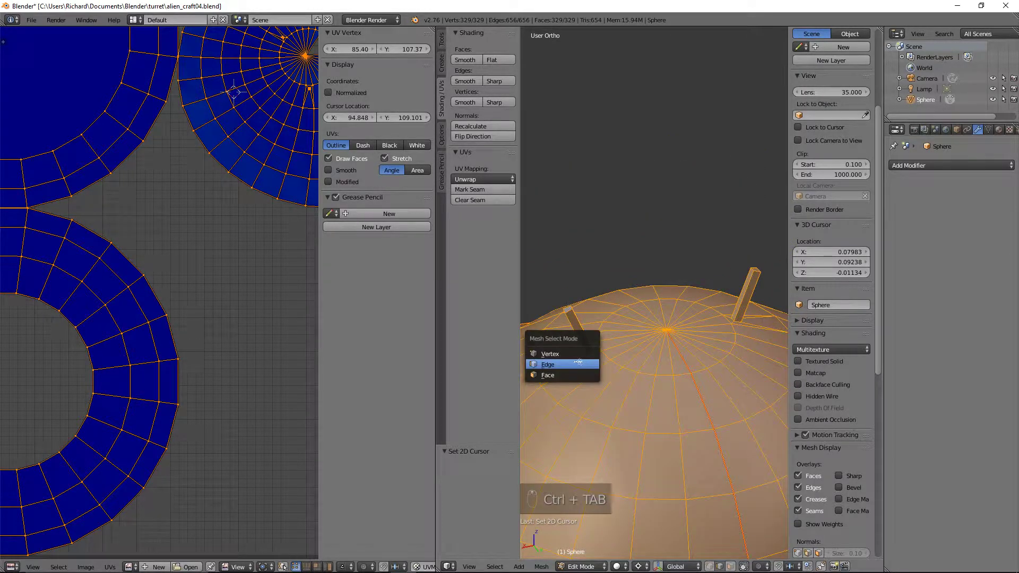
click(578, 364)
scroll(578, 362, up, 2)
key(a)
scroll(627, 346, down, 3)
right_click(611, 350)
middle_drag(610, 350, 562, 366)
scroll(547, 370, up, 2)
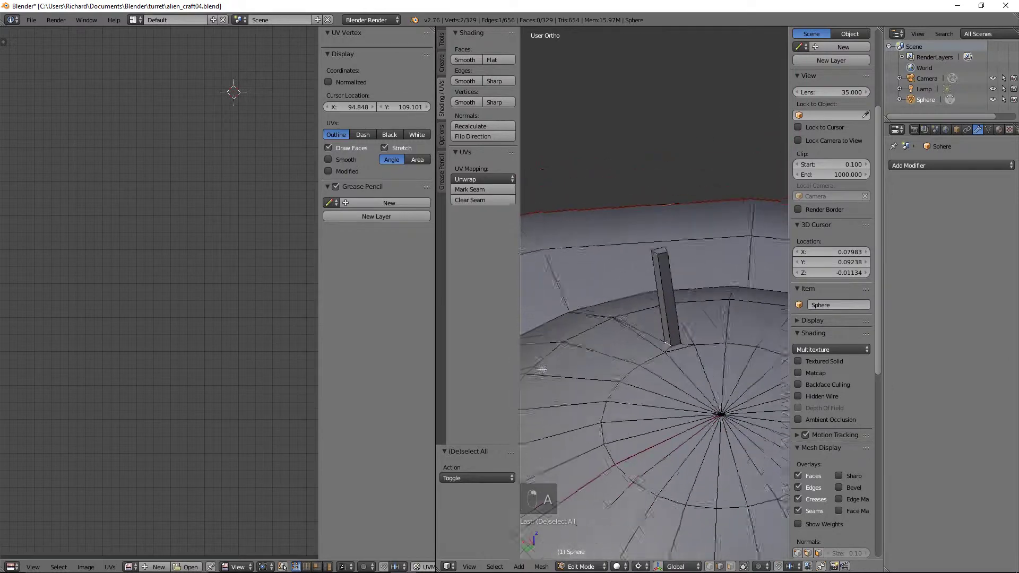
shift+right_click(682, 345)
middle_drag(677, 345, 601, 334)
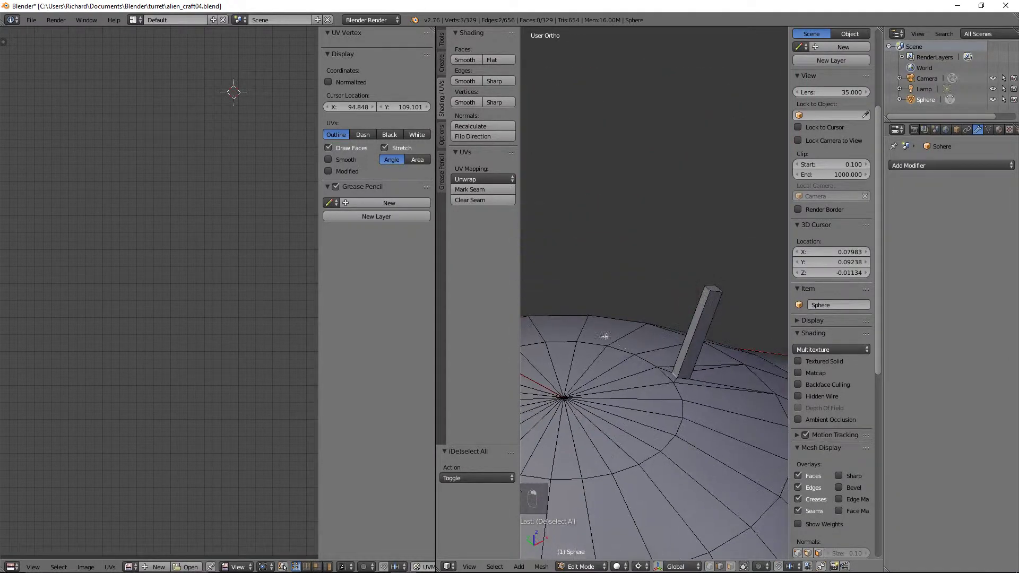
shift+right_click(686, 375)
middle_drag(686, 375, 637, 383)
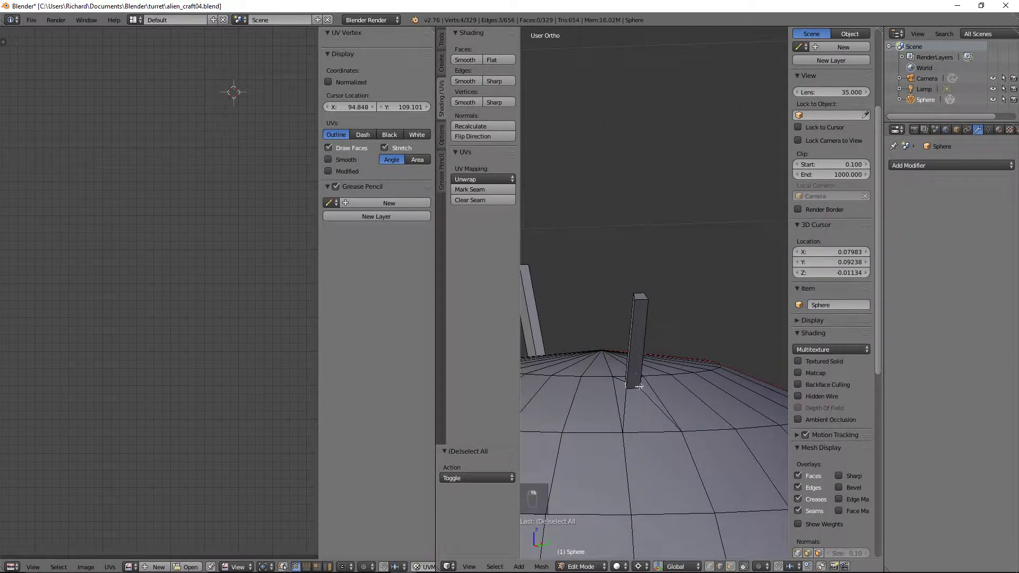
shift+right_click(643, 295)
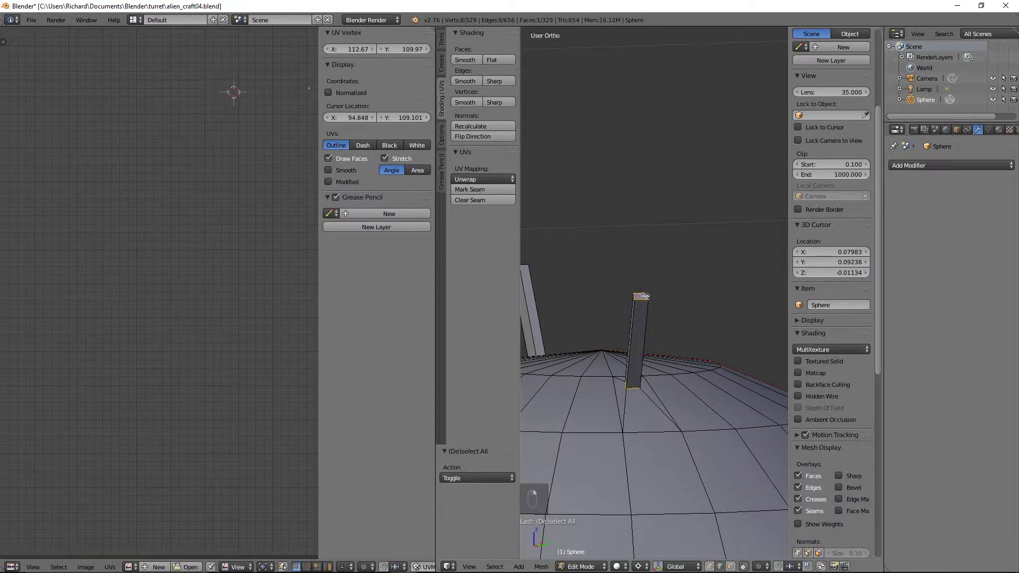
shift+right_click(632, 320)
key(ctrl+e)
click(636, 326)
Step: Mark seams around the other antenna's base and tip and along one of its long edges
middle_drag(573, 326, 744, 359)
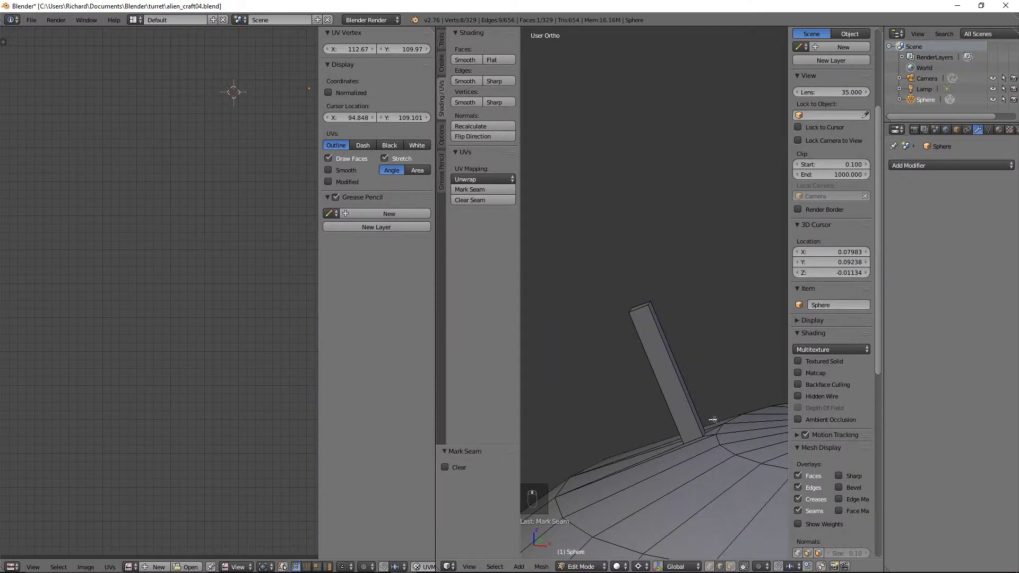
middle_drag(715, 419, 698, 402)
alt+shift+right_click(698, 402)
middle_drag(728, 400, 686, 358)
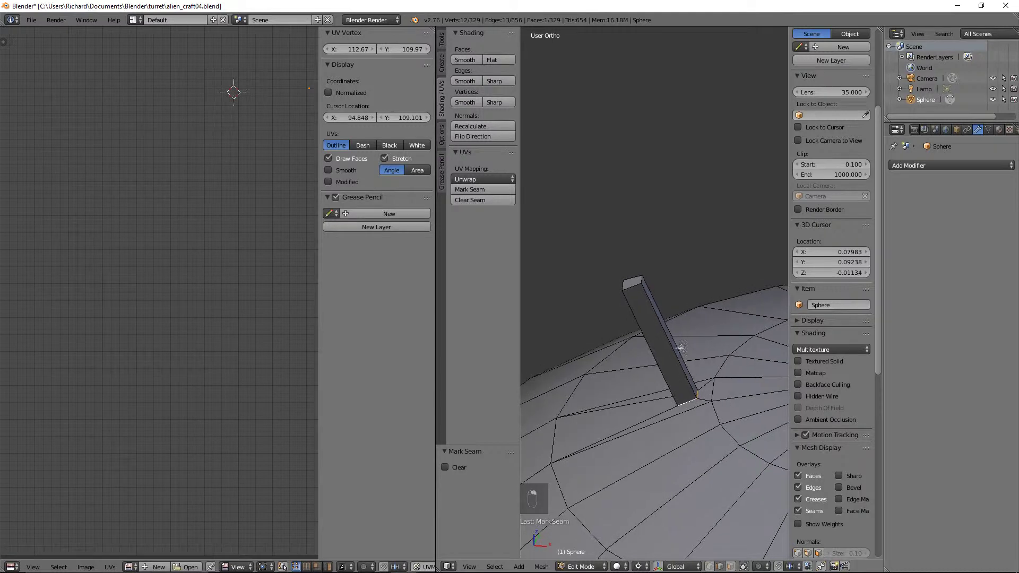
shift+right_click(638, 279)
shift+right_click(635, 280)
scroll(641, 287, down, 5)
middle_drag(648, 289, 573, 321)
shift+right_click(563, 329)
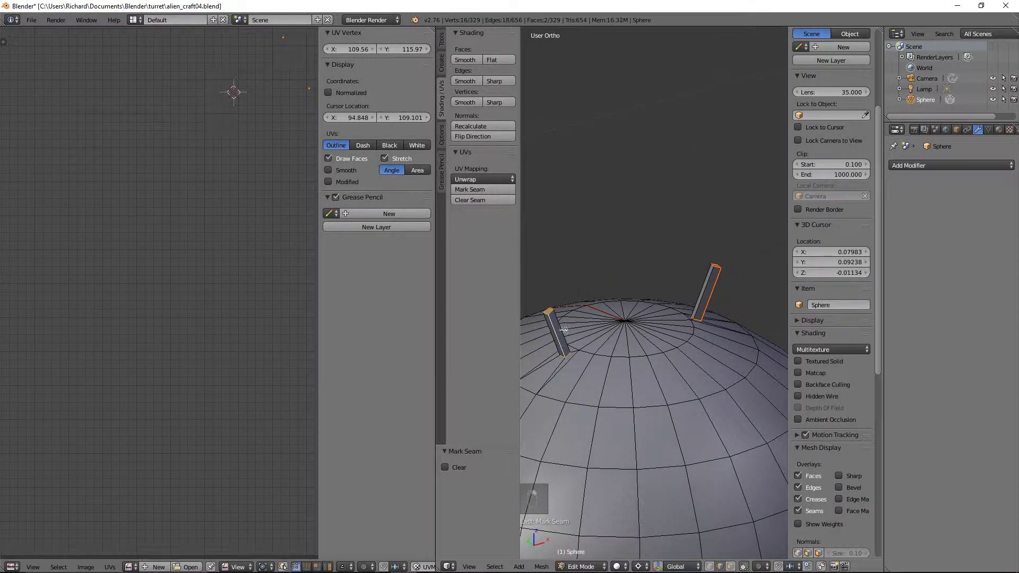
key(ctrl+e)
click(564, 329)
Step: Select the whole saucer mesh and unwrap it again with the antenna seams
key(a)
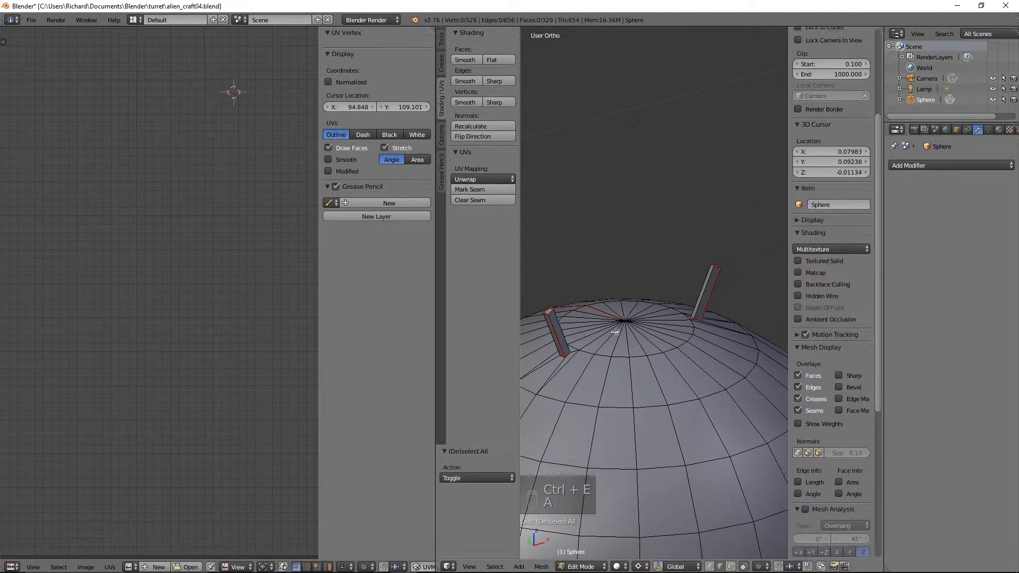
key(a)
key(u)
click(615, 332)
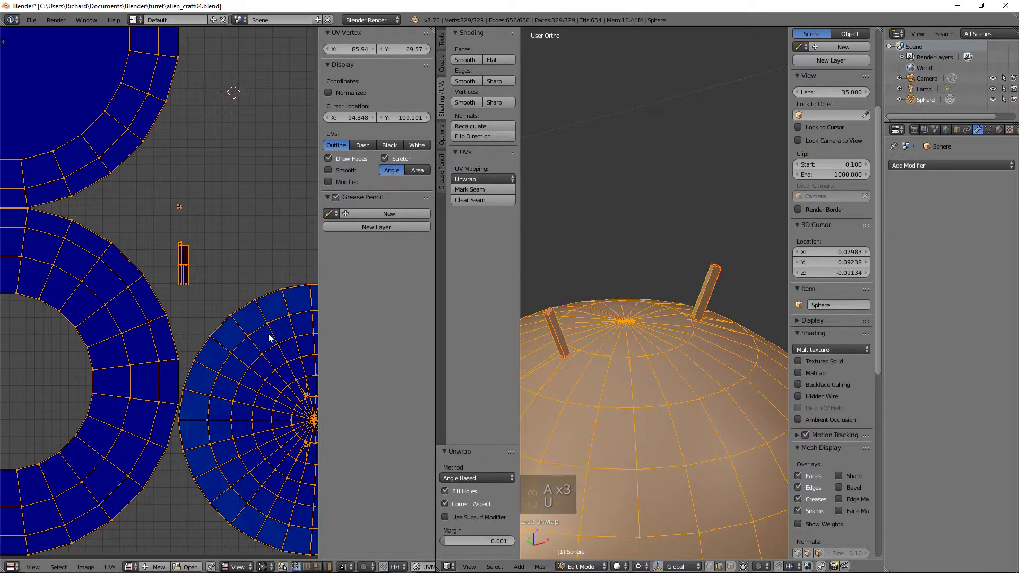
Step: Examine the new UV layout, checking the dome island for stretching and the separated antenna islands
scroll(265, 338, down, 2)
scroll(266, 339, up, 1)
scroll(266, 344, up, 3)
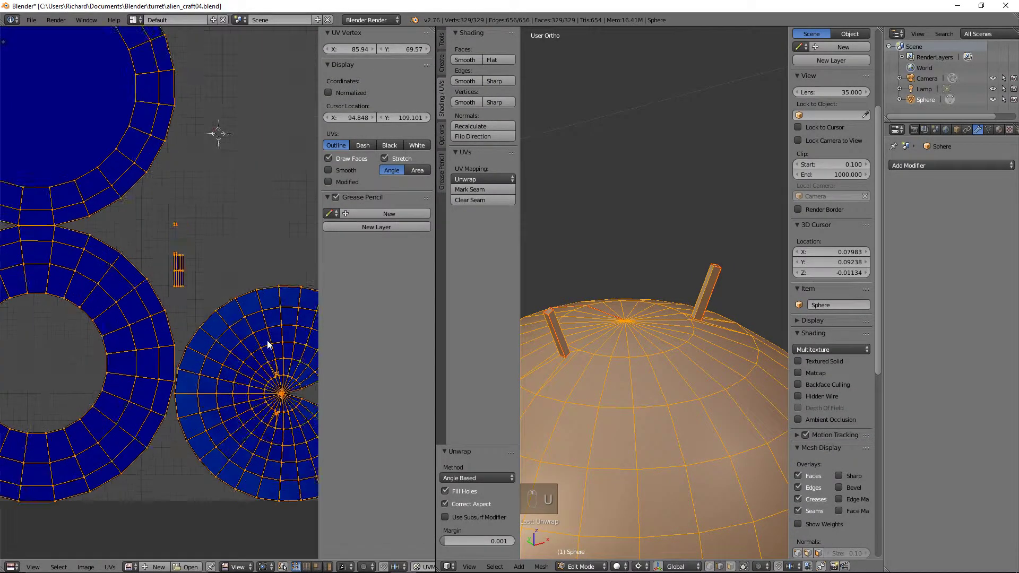
middle_drag(313, 350, 259, 268)
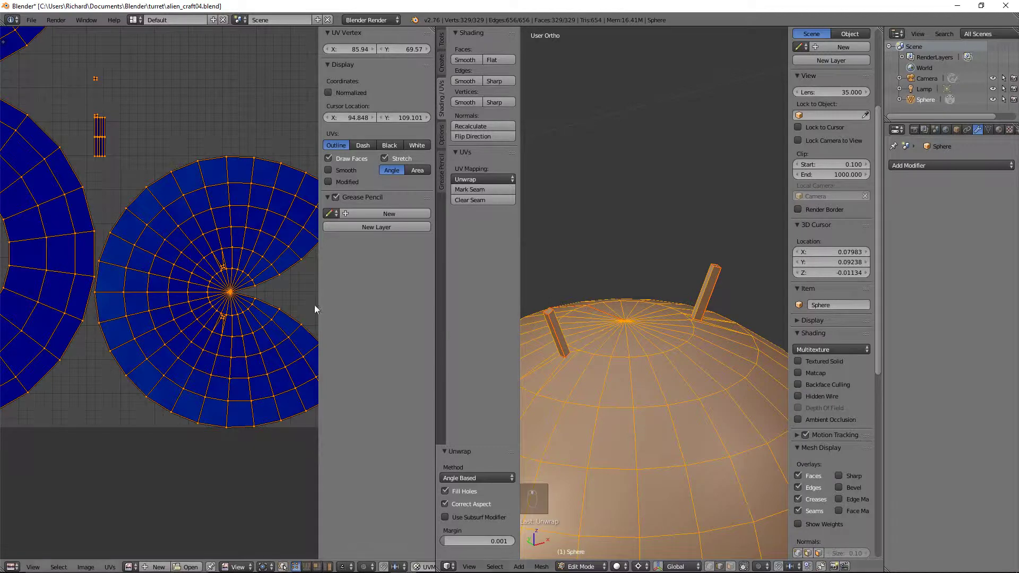
scroll(241, 280, down, 2)
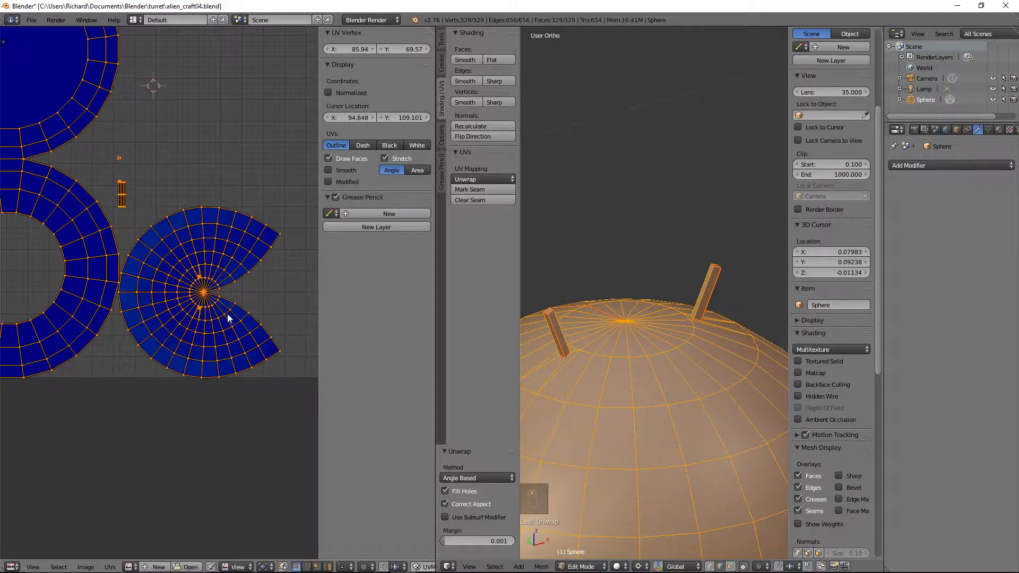
scroll(229, 319, up, 3)
middle_drag(233, 318, 216, 149)
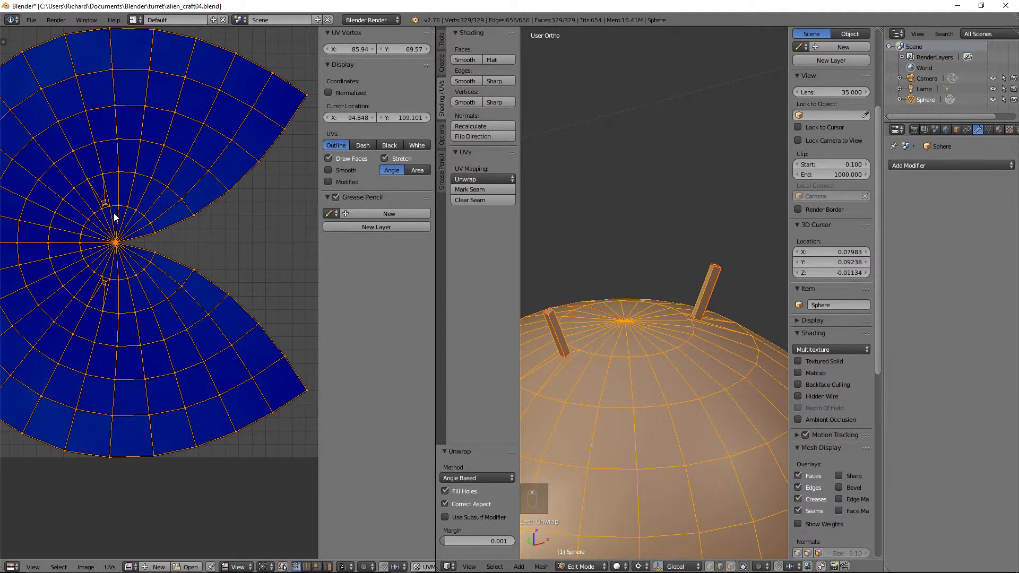
scroll(113, 212, down, 6)
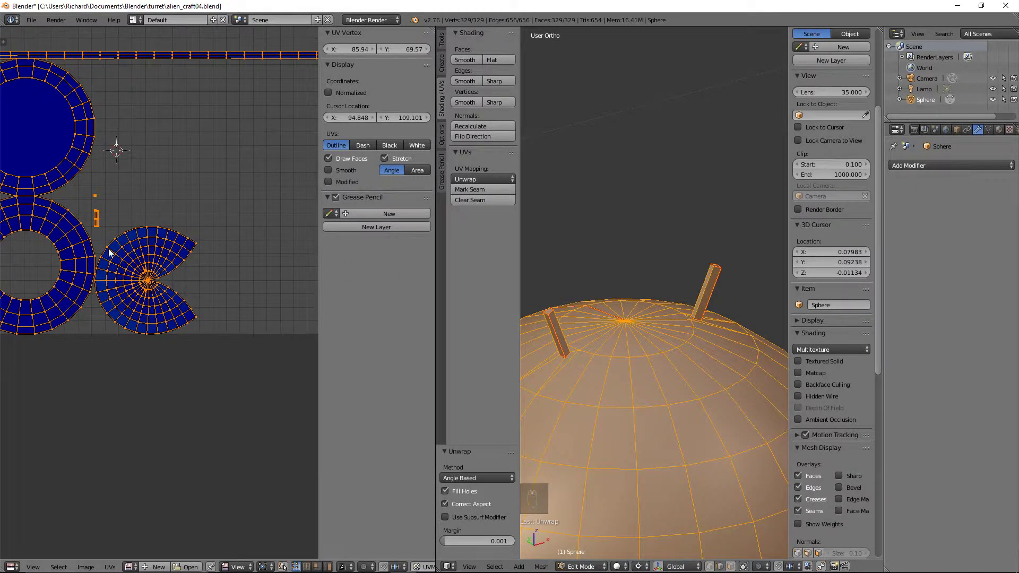
scroll(114, 255, up, 3)
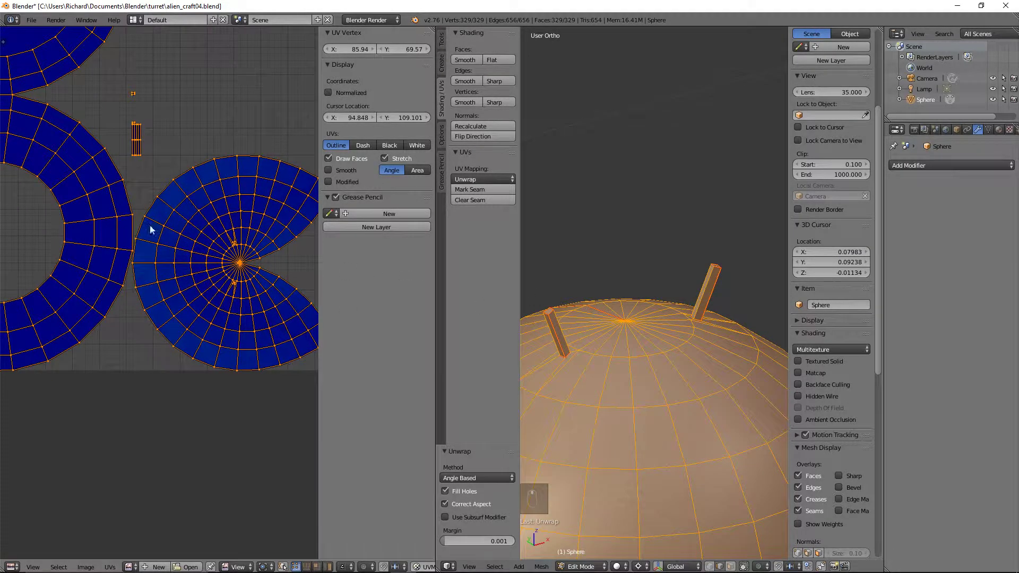
scroll(153, 260, down, 5)
scroll(154, 257, up, 2)
scroll(159, 244, down, 3)
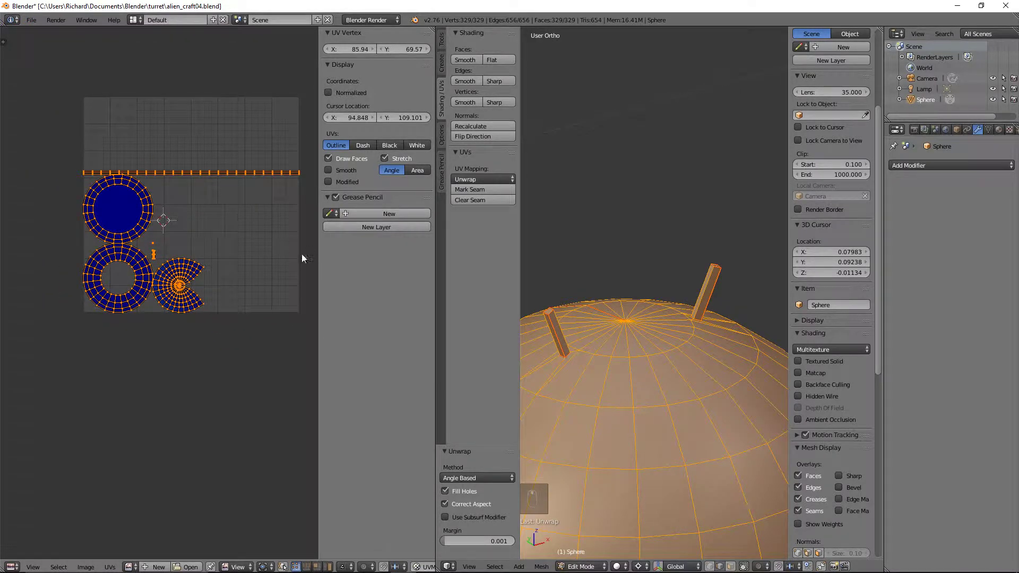
scroll(218, 178, up, 3)
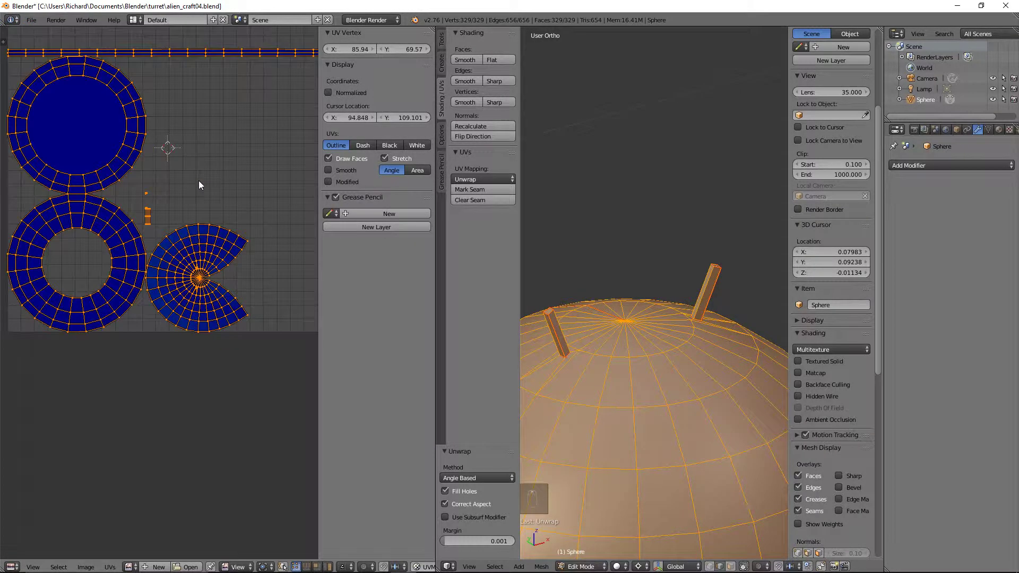
Step: Mark the two vertical edges at the front centre of the saucer's rim as a seam, between the rim's upper and lower seams
scroll(623, 378, down, 7)
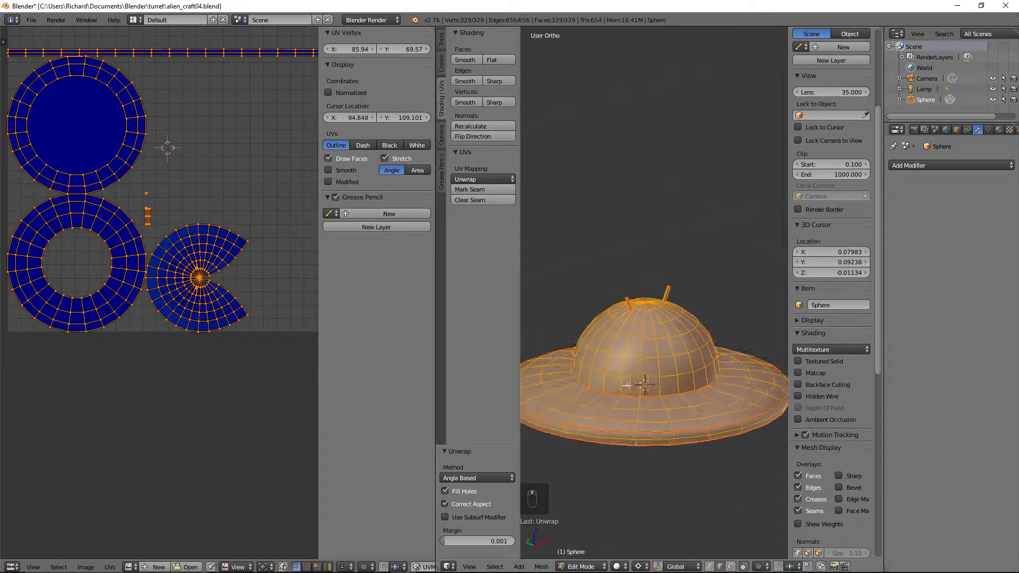
key(ctrl+KP_1)
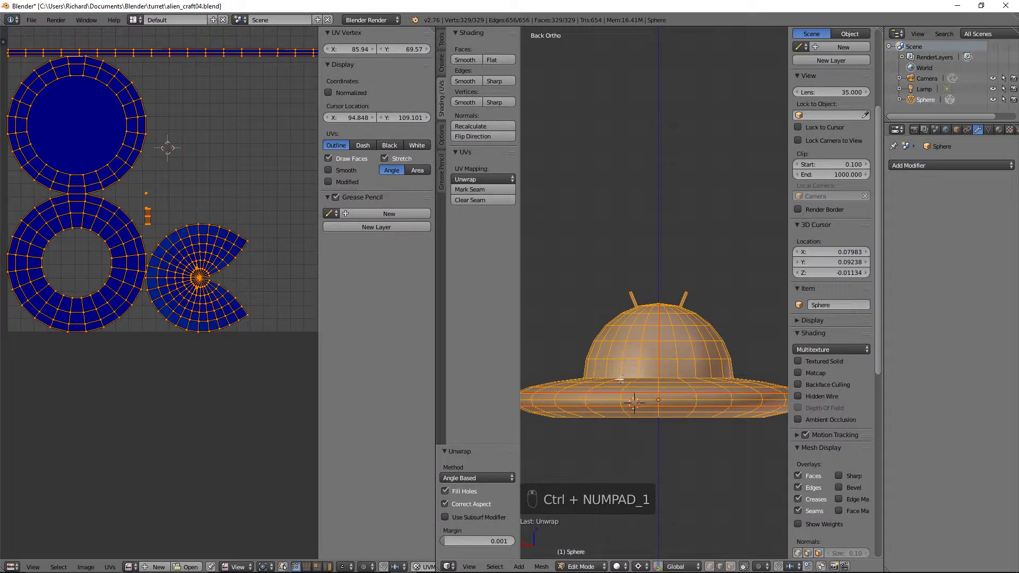
key(KP_1)
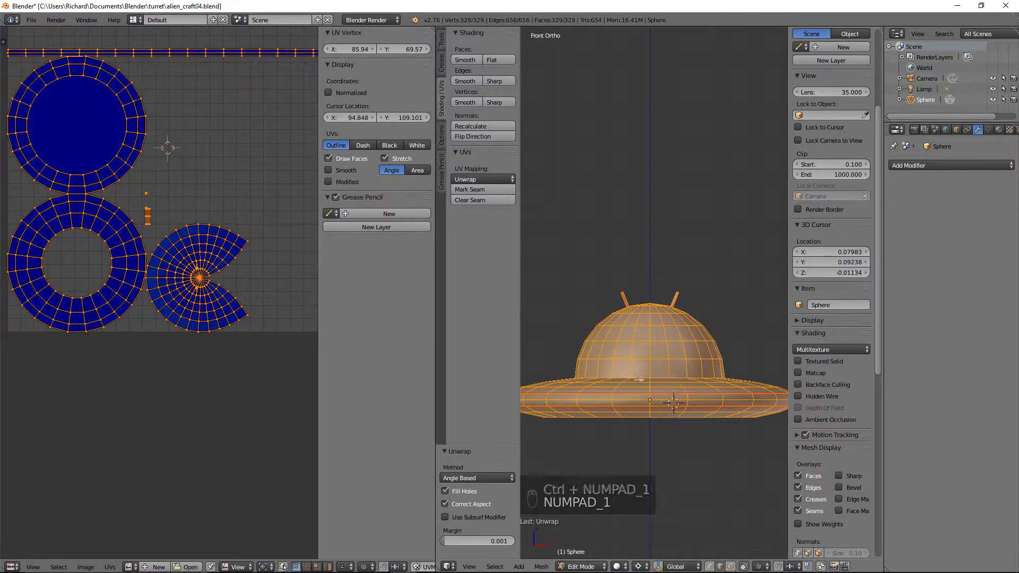
right_click(649, 403)
shift+right_click(668, 402)
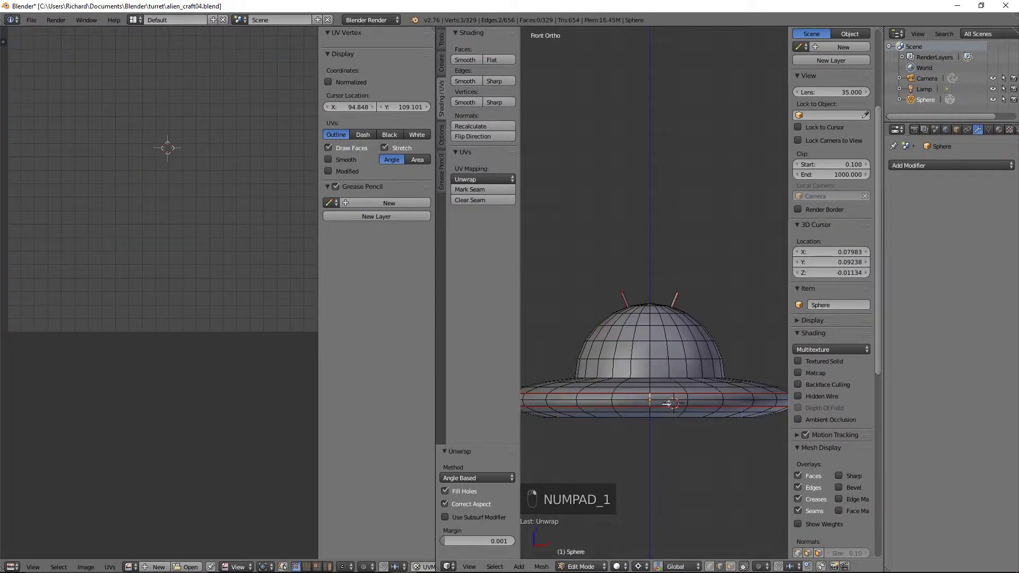
key(ctrl+e)
click(644, 377)
Step: Unwrap the entire mesh again so the rim is split into two shorter UV strips
key(a)
middle_drag(663, 422, 665, 426)
key(a)
key(u)
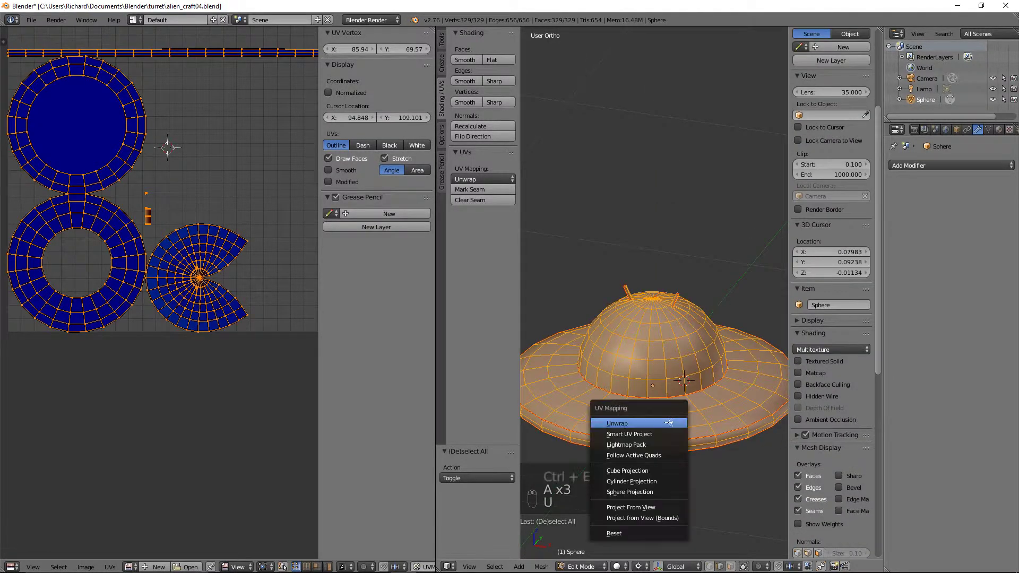
click(665, 425)
scroll(157, 251, down, 3)
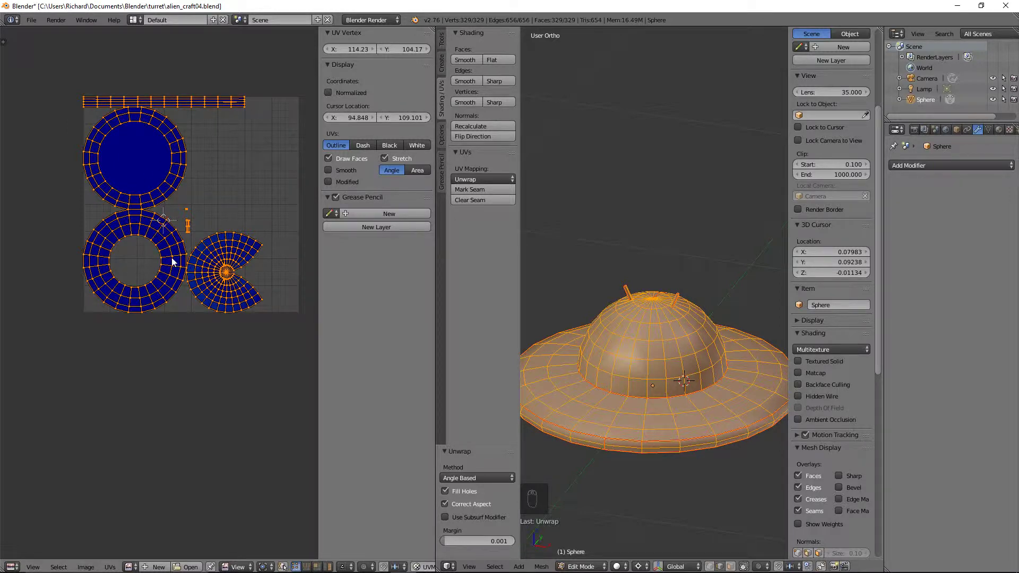
Step: Select the linked UVs of the lower rim strip and move it slightly down along Y, clear of the upper strip
middle_drag(607, 378, 632, 371)
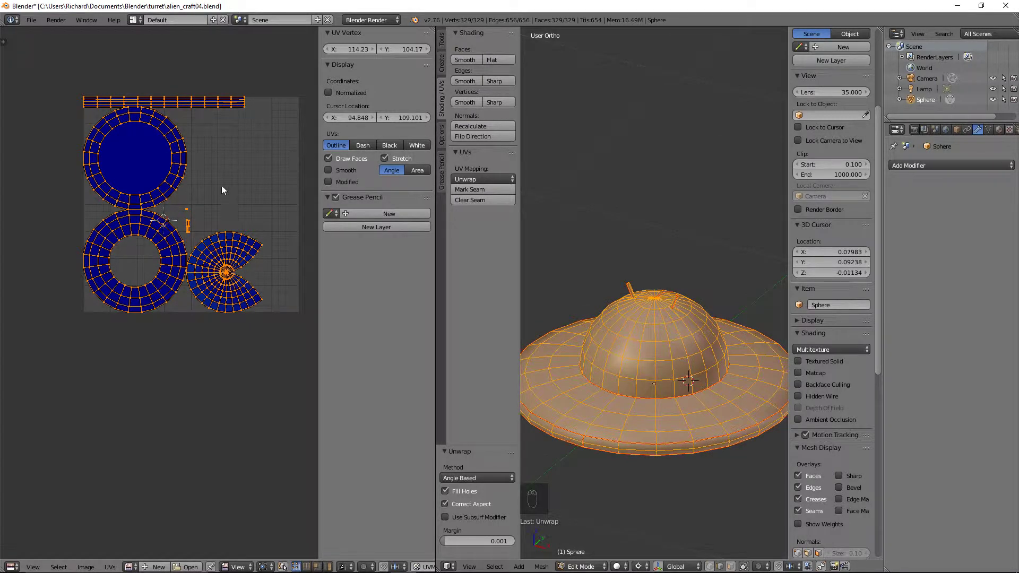
scroll(193, 89, up, 4)
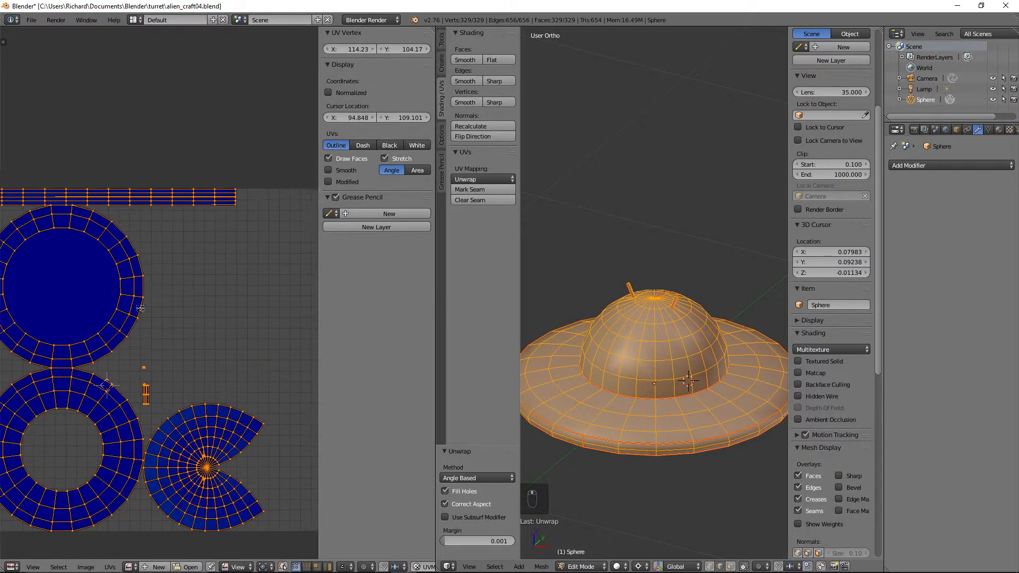
right_click(277, 154)
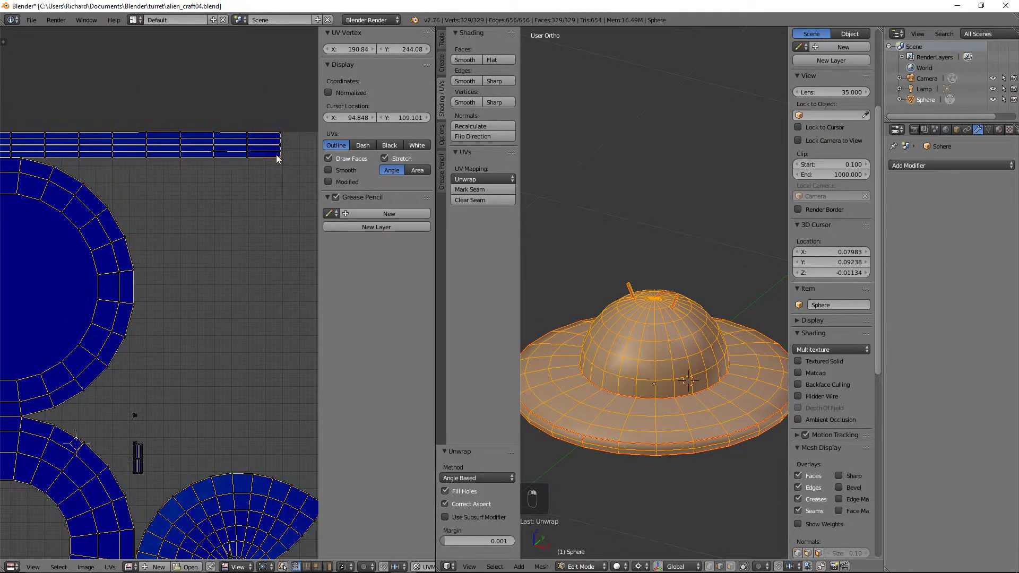
key(l)
key(g)
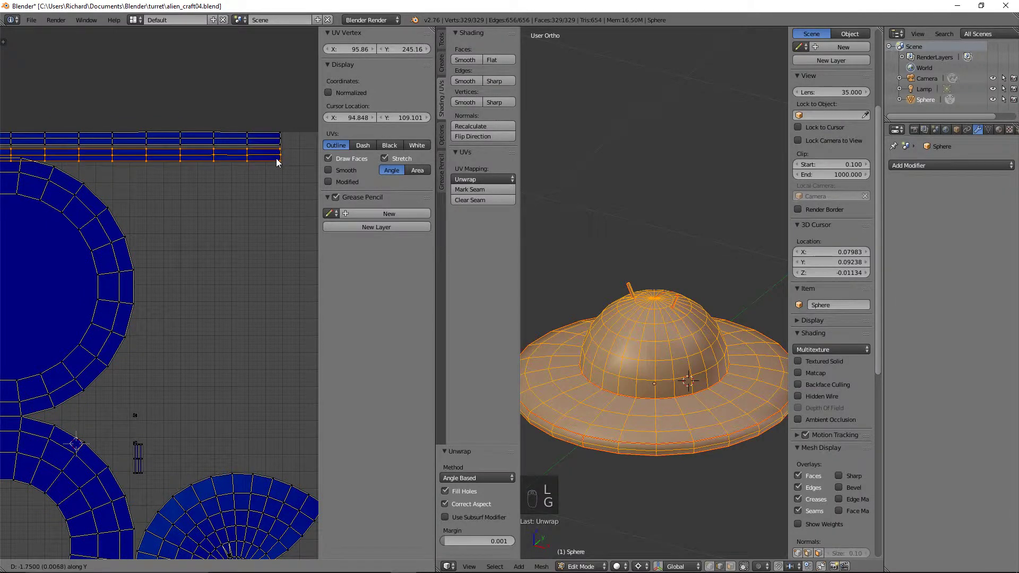
click(266, 167)
Step: Maximize the UV/Image Editor, hide its properties sidebar and frame the UV layout
scroll(290, 230, down, 4)
key(shift+space)
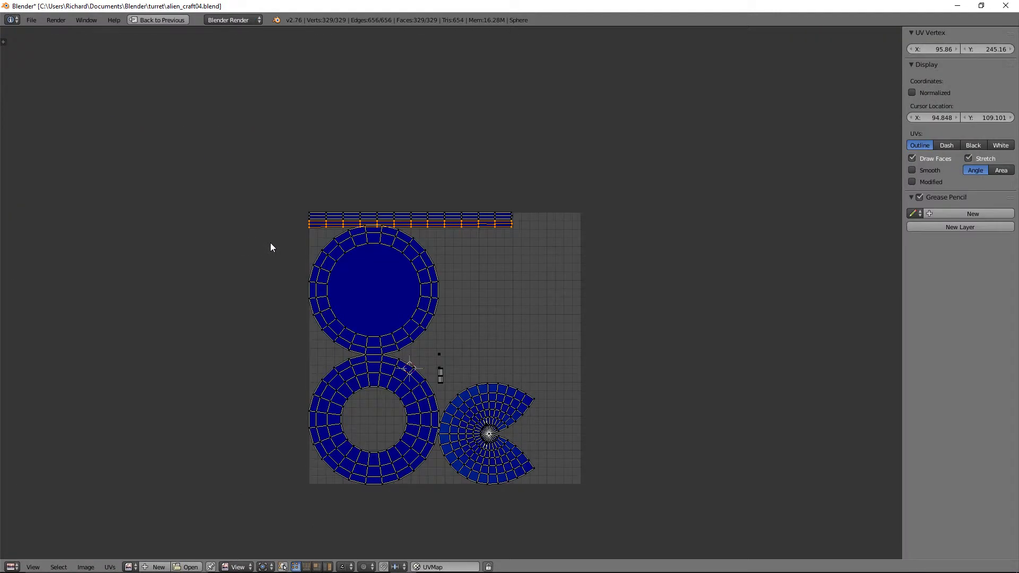
key(n)
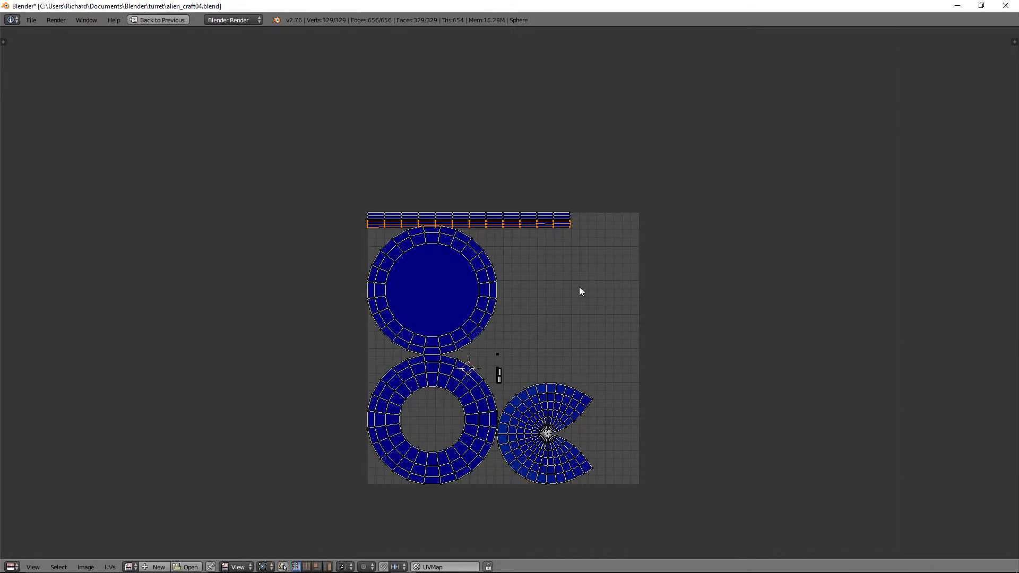
scroll(579, 287, up, 3)
scroll(575, 288, down, 1)
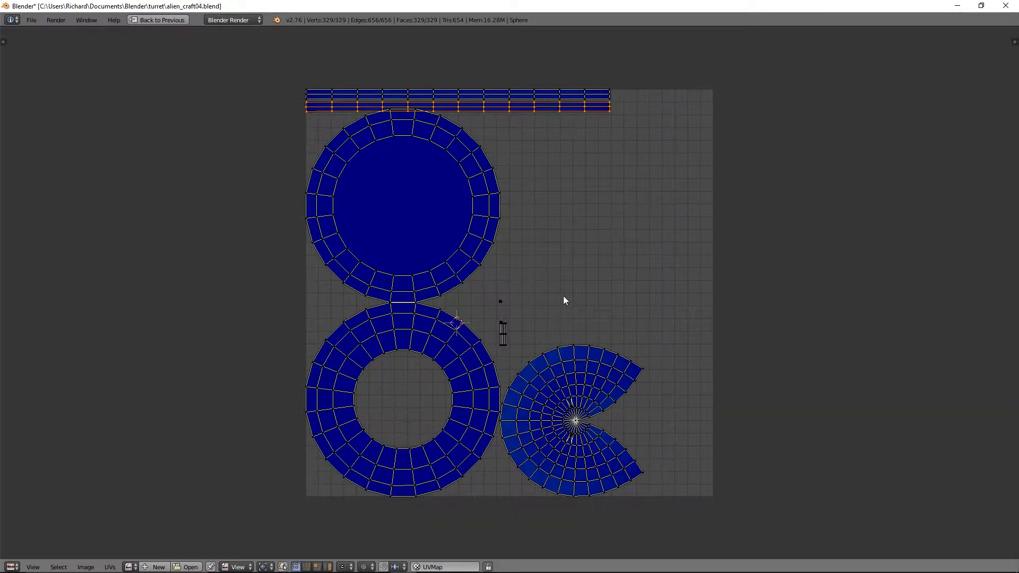
Step: Select the whole disc island and move it outside the UV square, to the right of it
right_click(492, 250)
key(ctrl+l)
key(g)
click(854, 323)
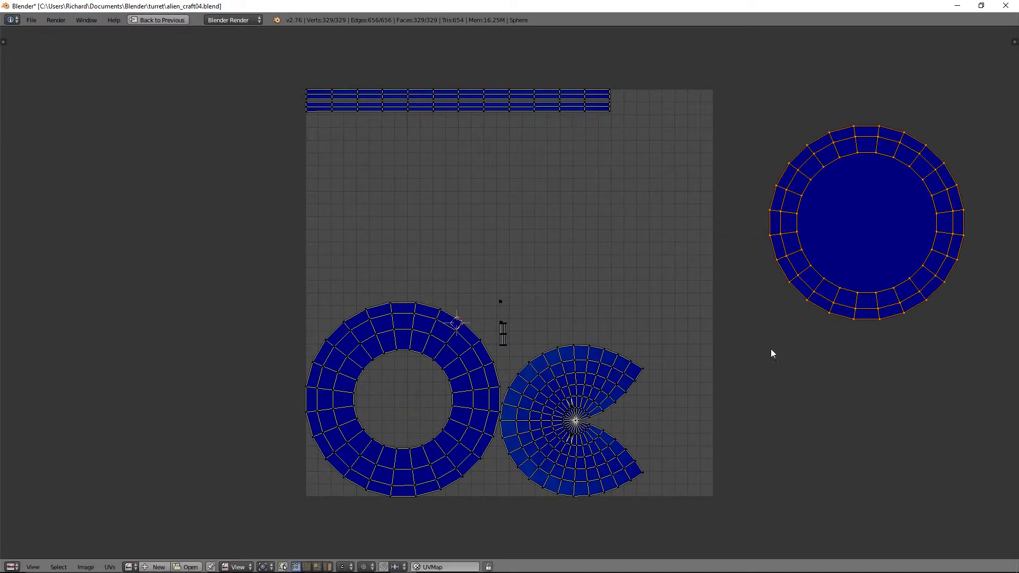
Step: Box-select the small antenna islands and move them into the hole of the ring island
scroll(503, 306, up, 4)
middle_drag(502, 305, 516, 175)
key(b)
drag(489, 164, 546, 323)
key(g)
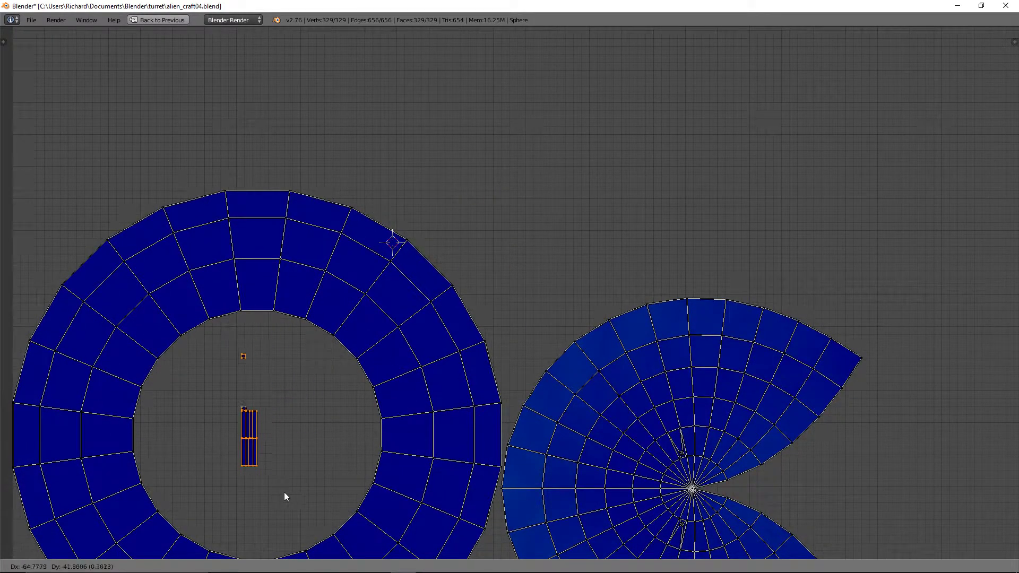
click(251, 461)
Step: Move the small antenna cap island down beside the antenna strips, and enlarge all the antenna islands inside the ring's hole
key(g)
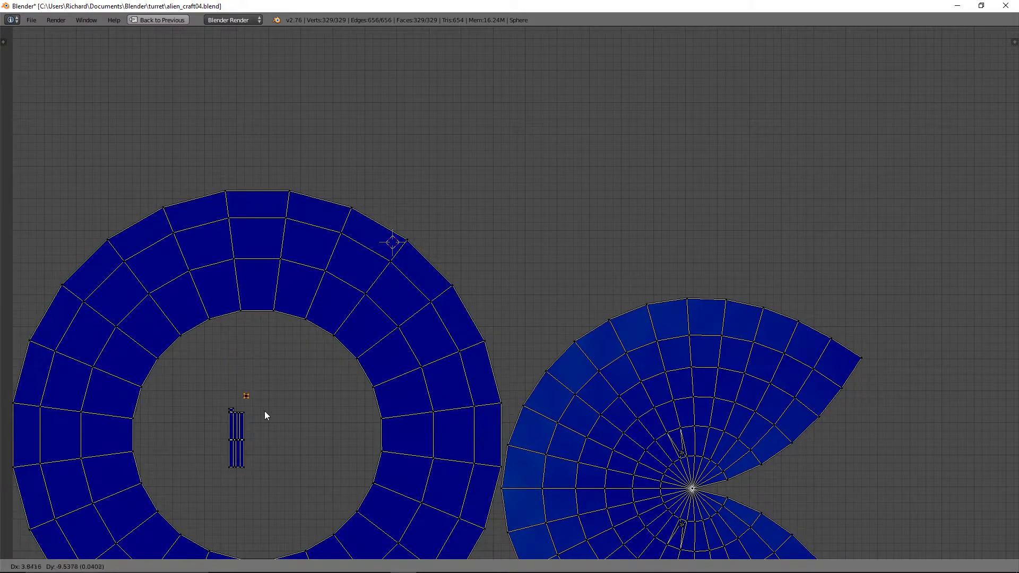
click(259, 421)
key(b)
drag(216, 389, 242, 450)
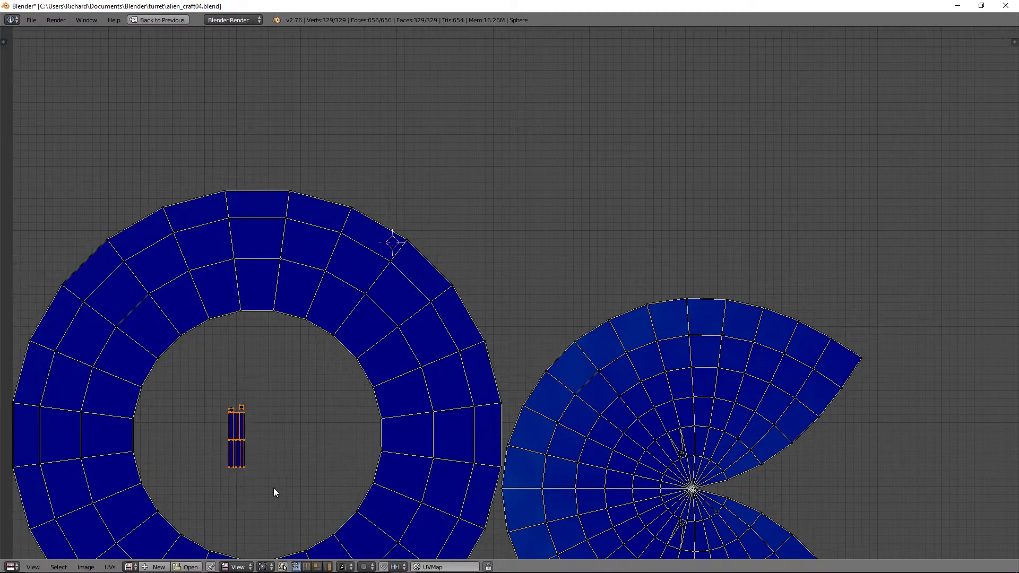
key(s)
click(409, 525)
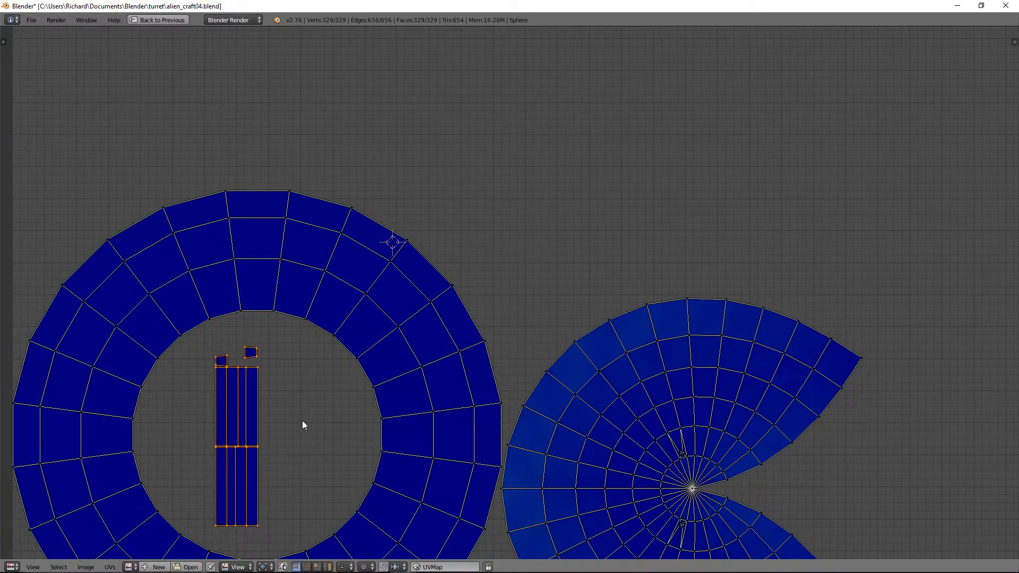
Step: Box-select every island except the disc, scale them up and move them so the rim strips span the UV square's upper edge
middle_drag(303, 425, 321, 391)
scroll(328, 392, down, 3)
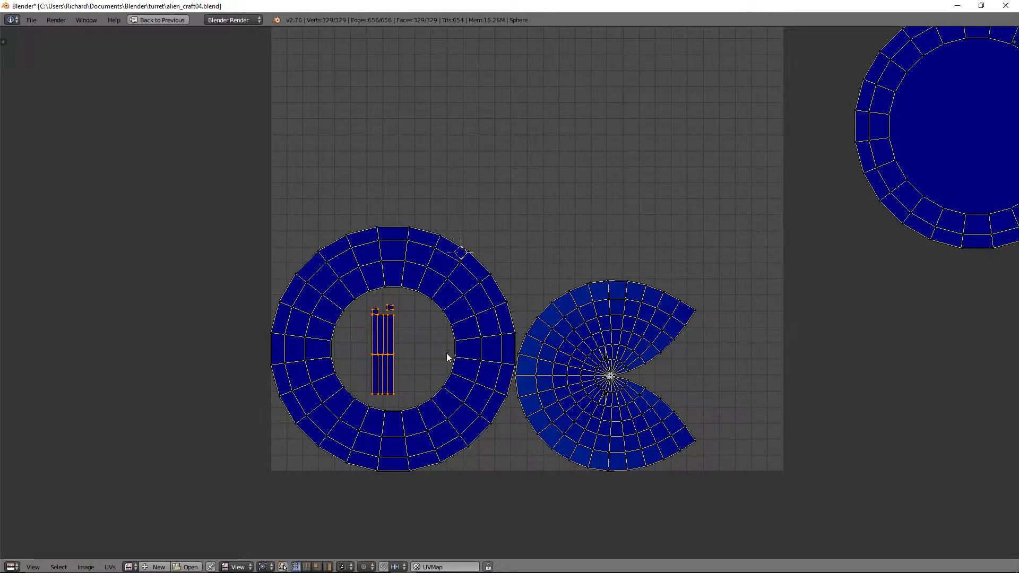
scroll(558, 389, down, 3)
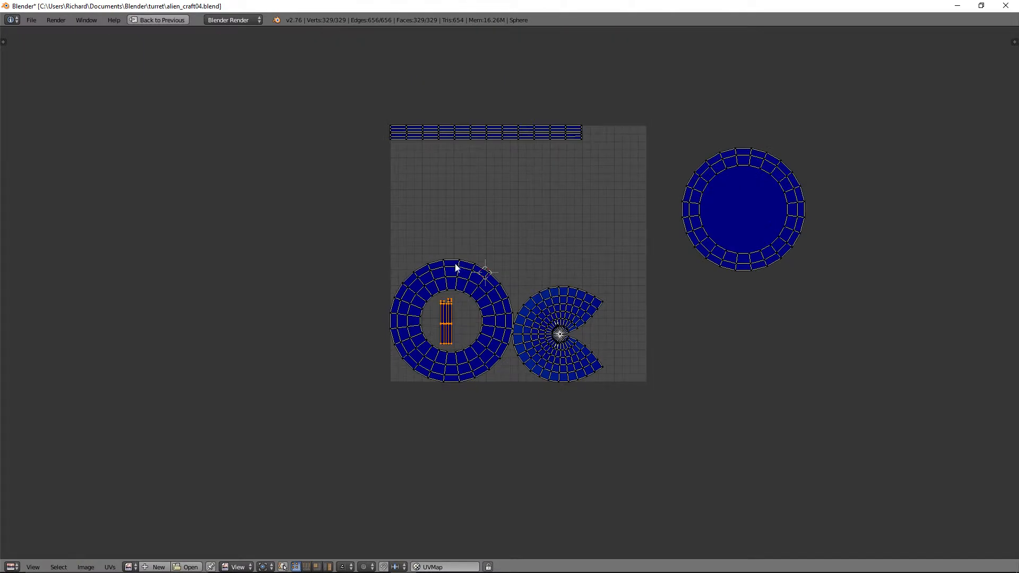
drag(348, 95, 625, 436)
key(g)
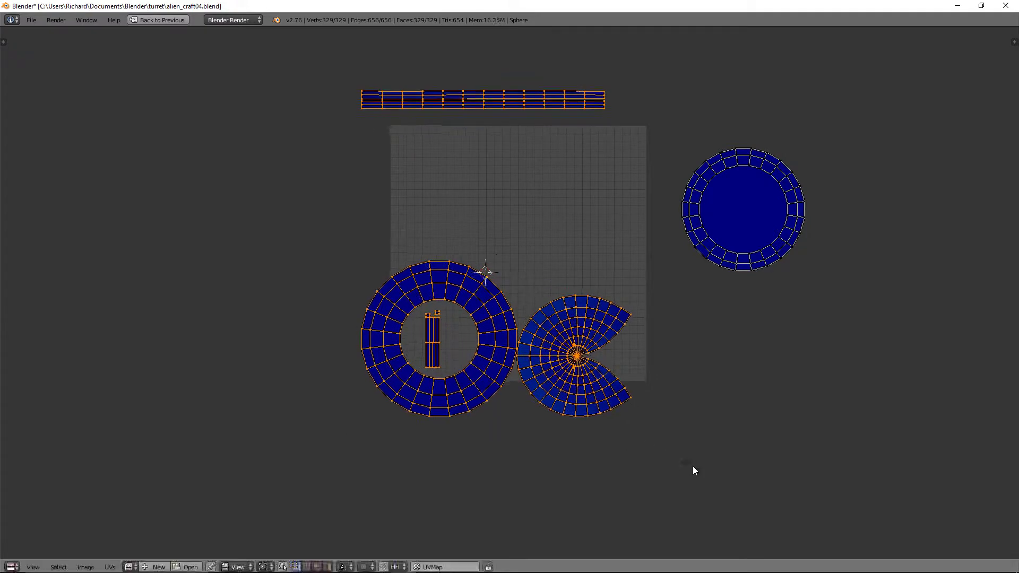
click(741, 522)
key(g)
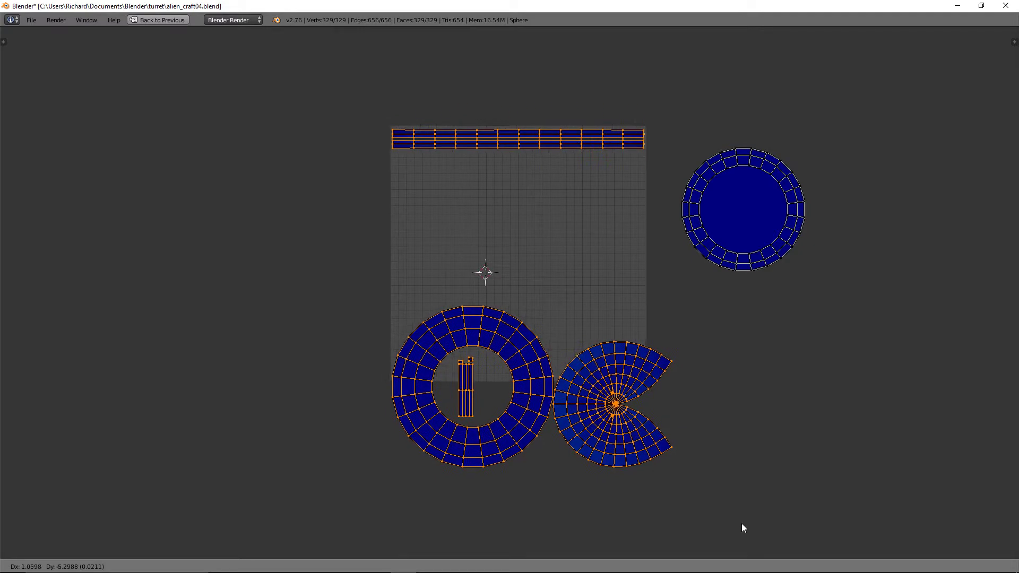
right_click(742, 525)
Step: Select the ring island together with the antenna islands in its hole and move them up, just below the rim strips
scroll(679, 497, down, 2)
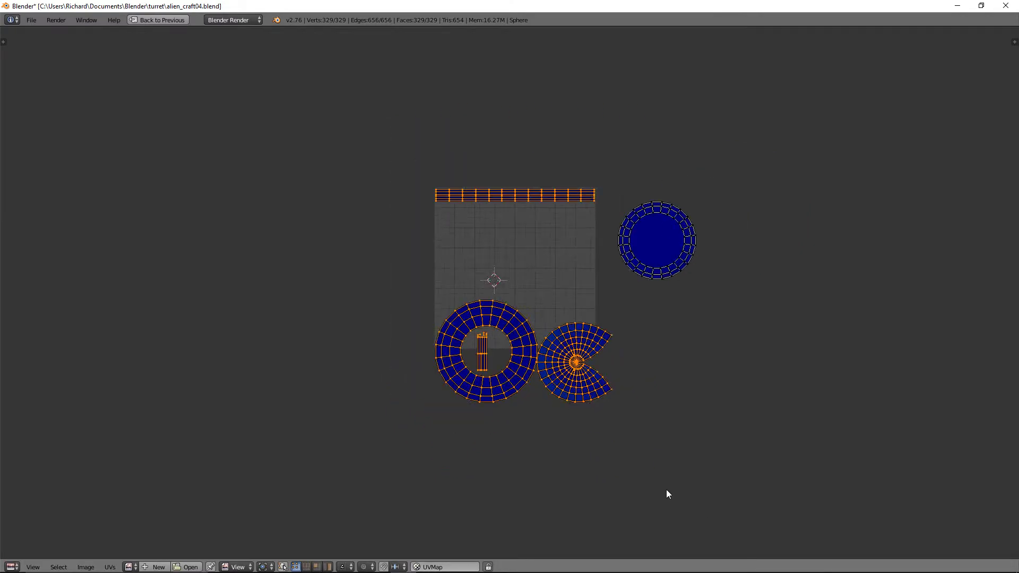
scroll(666, 489, up, 3)
middle_drag(717, 375, 705, 289)
scroll(605, 341, down, 3)
key(a)
key(b)
drag(393, 235, 541, 438)
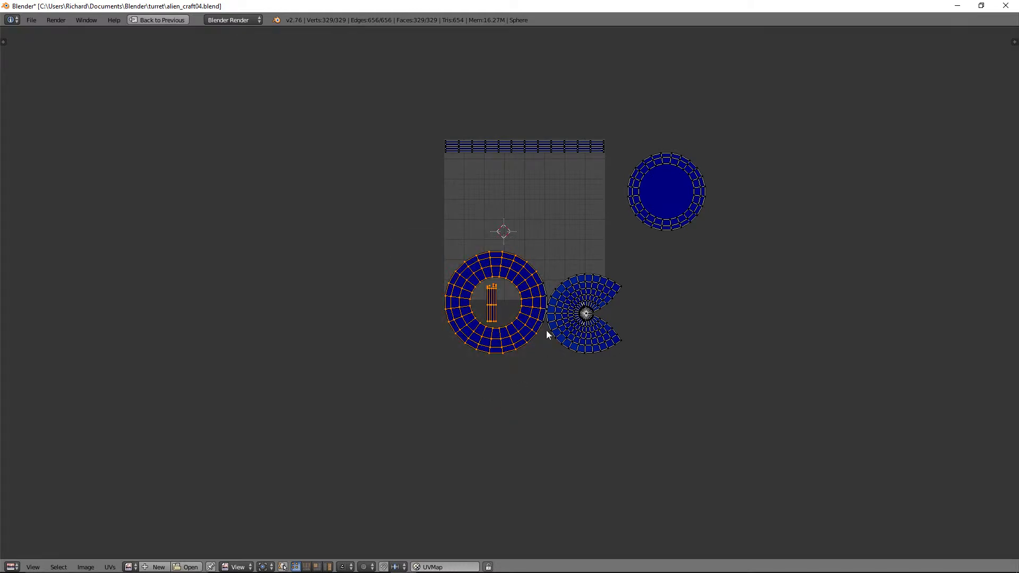
right_click(492, 307)
key(l)
key(g)
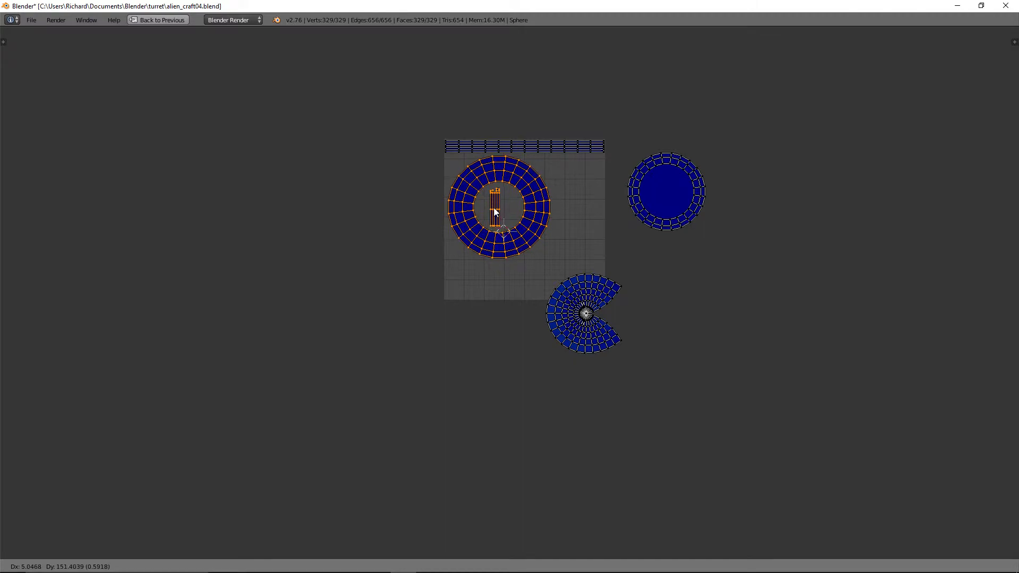
click(493, 208)
Step: Box-select the fan-shaped dome island and move it diagonally below the ring, towards the lower-right corner of the UV square
key(a)
key(b)
drag(535, 260, 618, 371)
key(g)
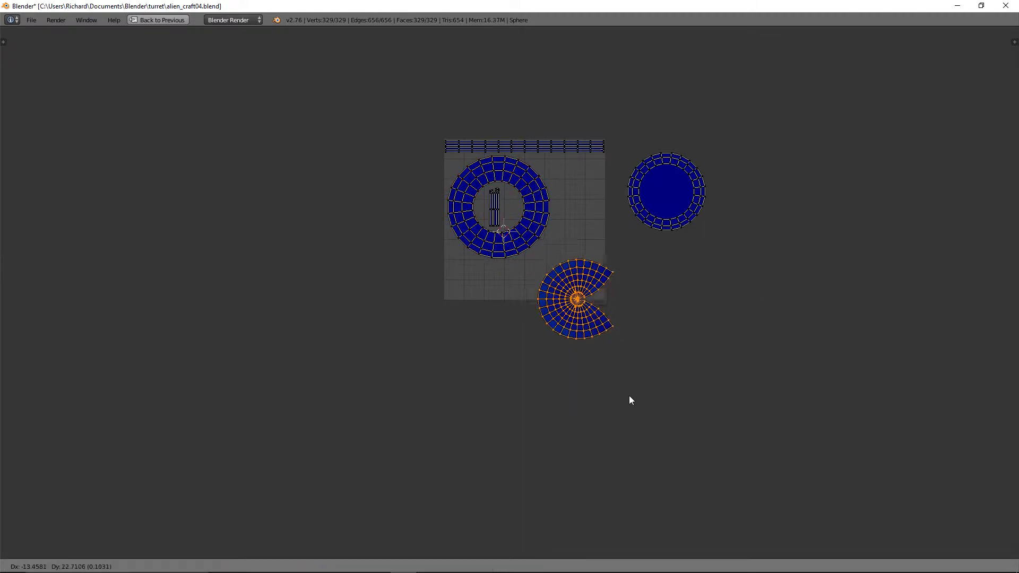
click(622, 365)
Step: Nudge the dome island inside the UV square and rotate it about -144° so its open gap faces the ring
scroll(626, 366, up, 4)
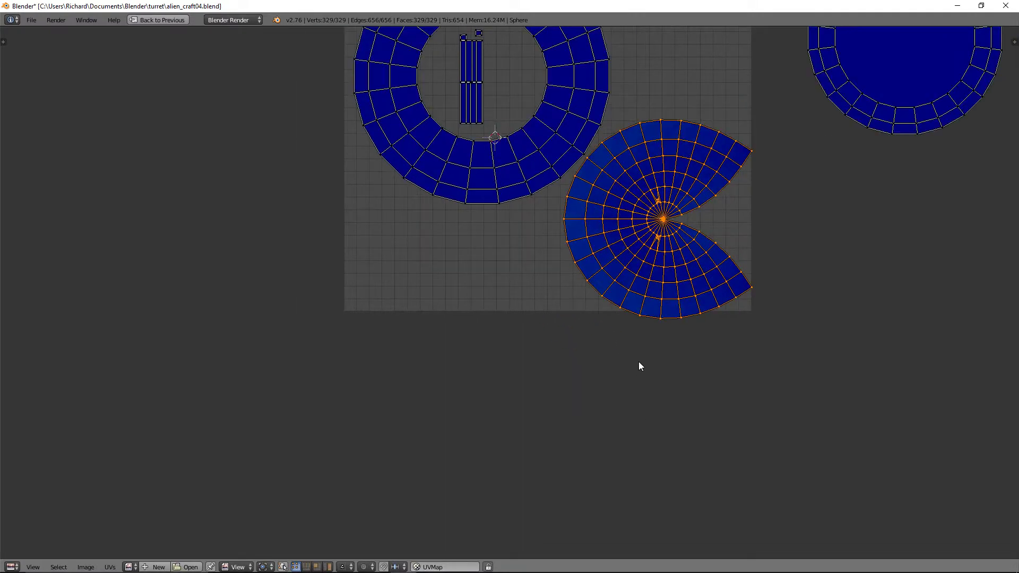
middle_drag(698, 333, 646, 353)
key(g)
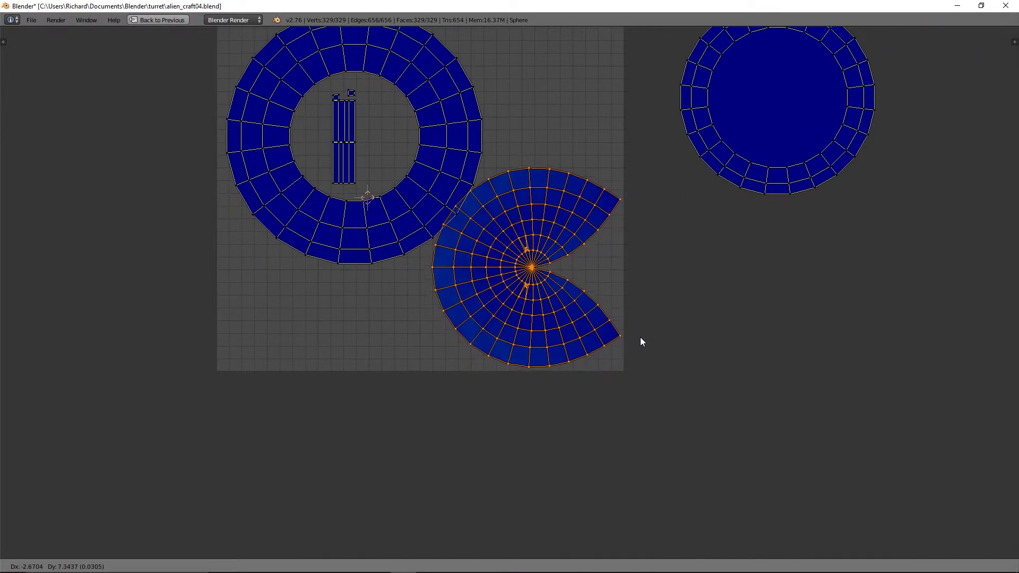
key(r)
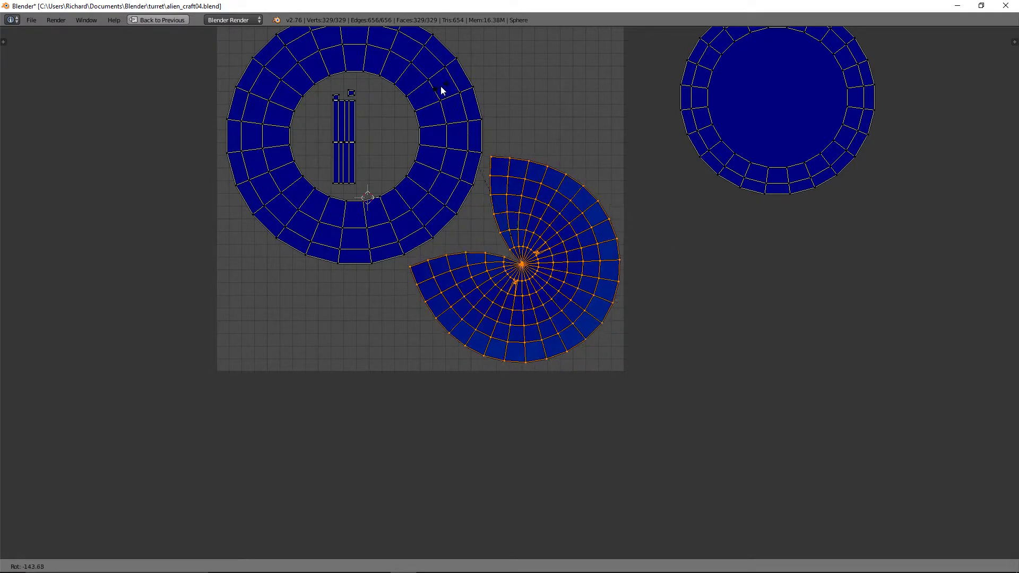
click(437, 90)
Step: Box-select all islands except the disc and fine-tune their scale so they fit just inside the UV square
scroll(525, 209, down, 2)
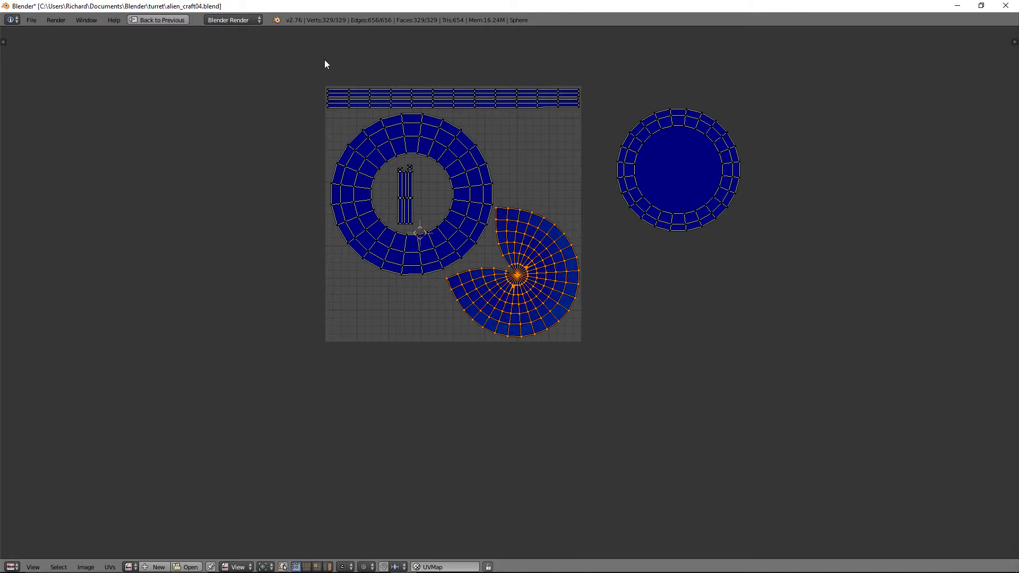
key(b)
drag(268, 34, 572, 425)
key(s)
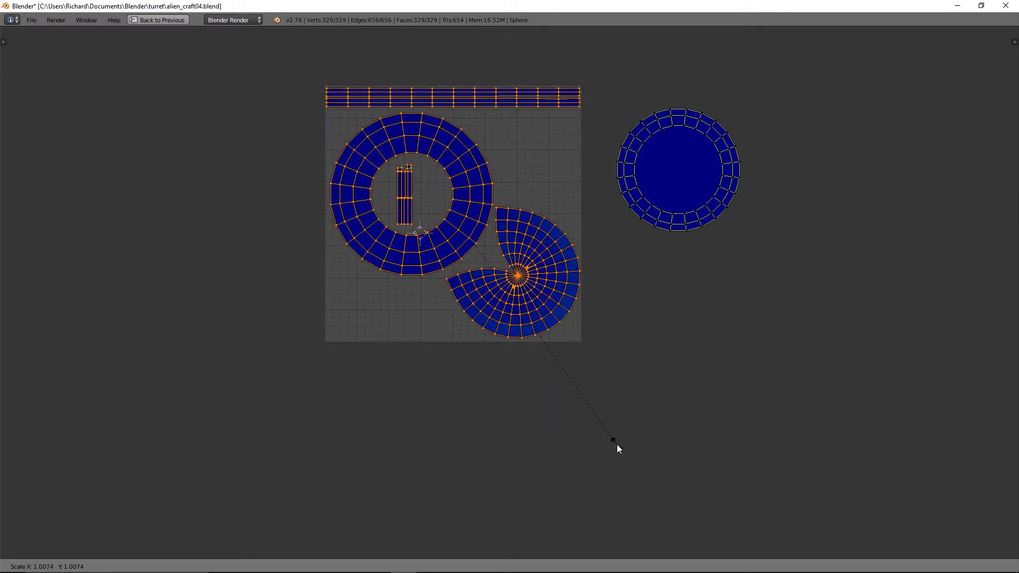
click(617, 446)
scroll(593, 368, up, 3)
middle_drag(580, 303, 589, 32)
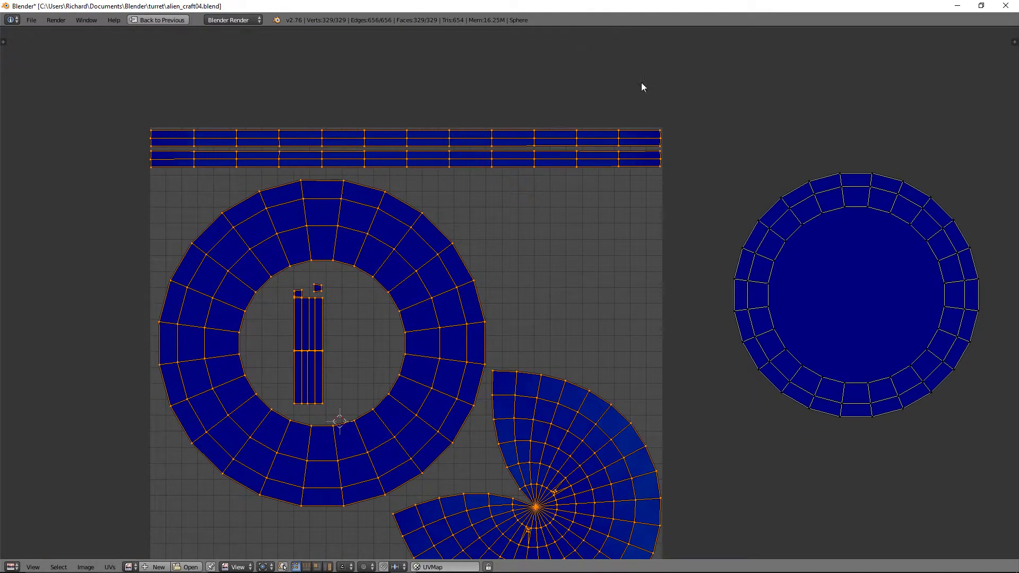
key(s)
right_click(654, 269)
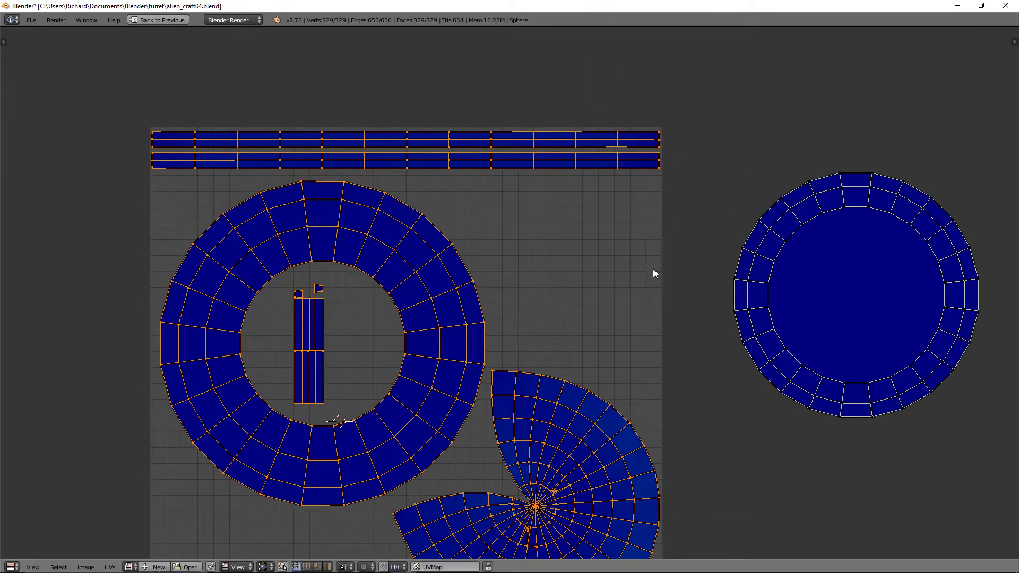
Step: Box-select the disc island, scale it down and move it into the free space between the rim strips and the dome island
scroll(637, 269, down, 3)
middle_drag(618, 273, 568, 33)
scroll(532, 120, down, 2)
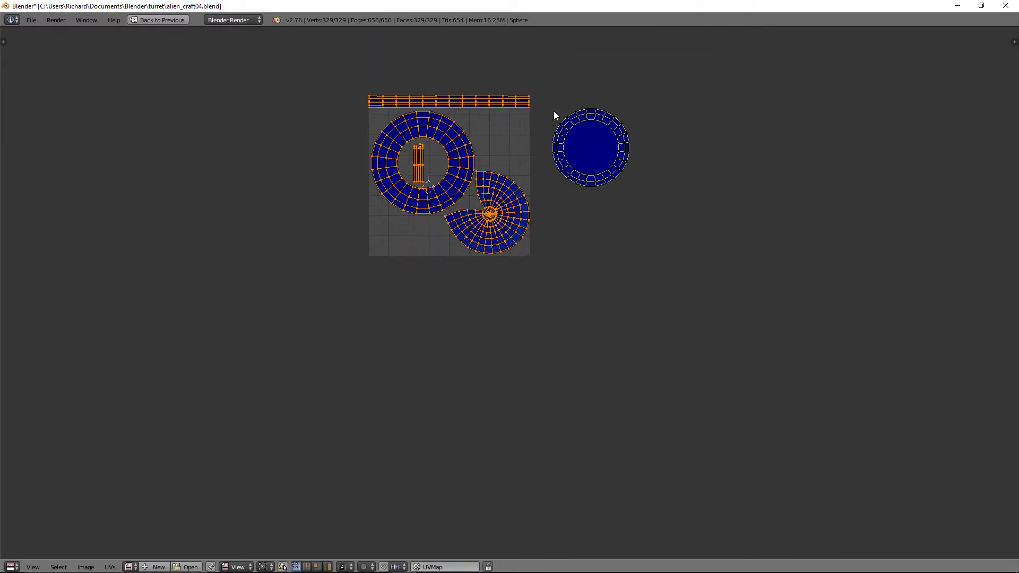
key(a)
key(b)
drag(540, 87, 654, 243)
key(g)
click(600, 229)
key(s)
click(603, 215)
key(g)
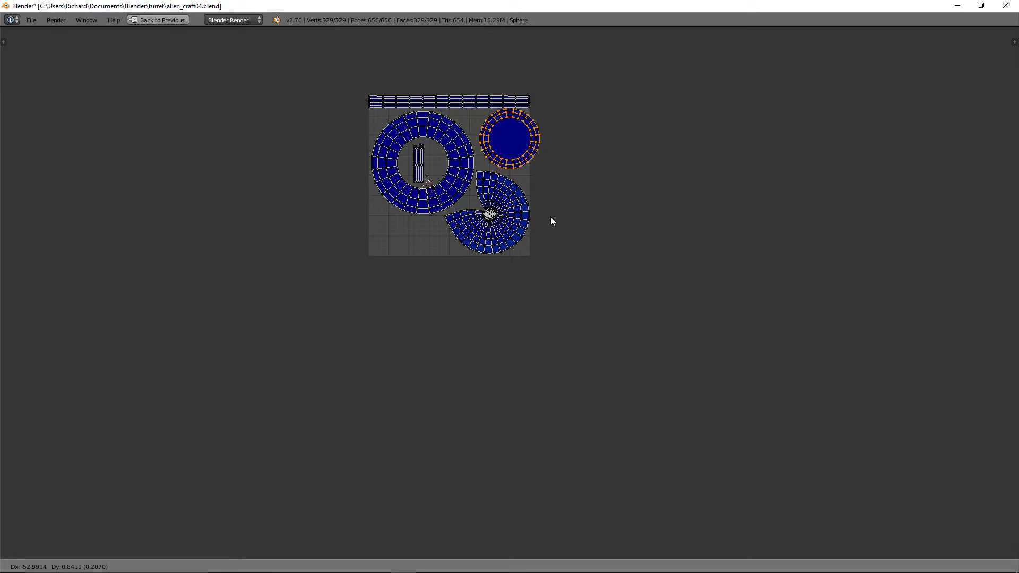
click(544, 222)
Step: Scale the disc island down slightly more and position it inside the UV square without overlapping its neighbours
scroll(590, 186, up, 3)
middle_drag(593, 192, 582, 391)
scroll(600, 296, up, 3)
scroll(616, 280, down, 3)
middle_drag(652, 239, 654, 302)
key(s)
click(638, 295)
key(g)
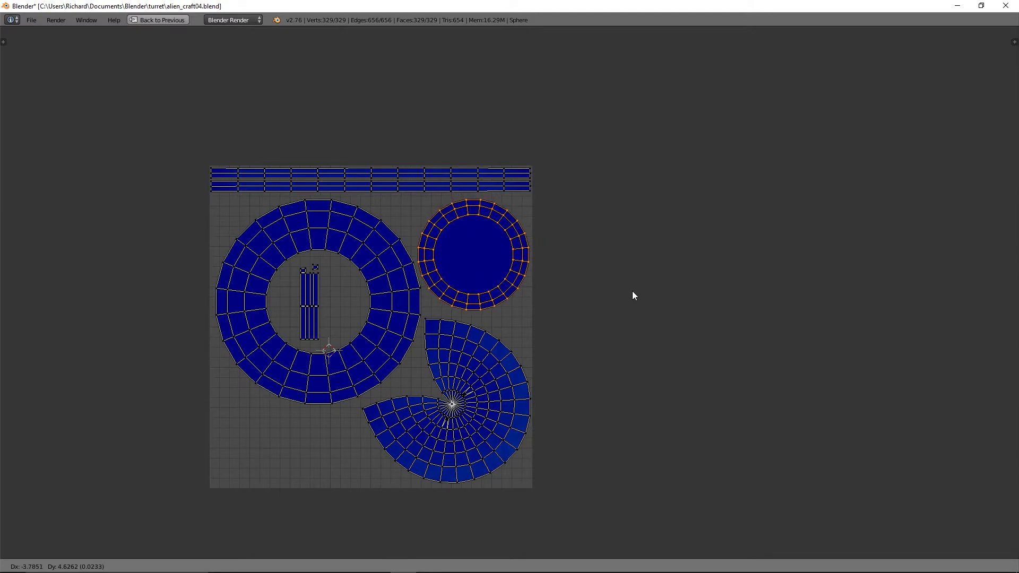
click(632, 293)
Step: Check the packed UV layout and save it over alien_craft04.blend
scroll(635, 292, down, 3)
middle_drag(635, 308, 601, 310)
scroll(682, 269, down, 1)
scroll(650, 275, up, 3)
scroll(591, 305, up, 2)
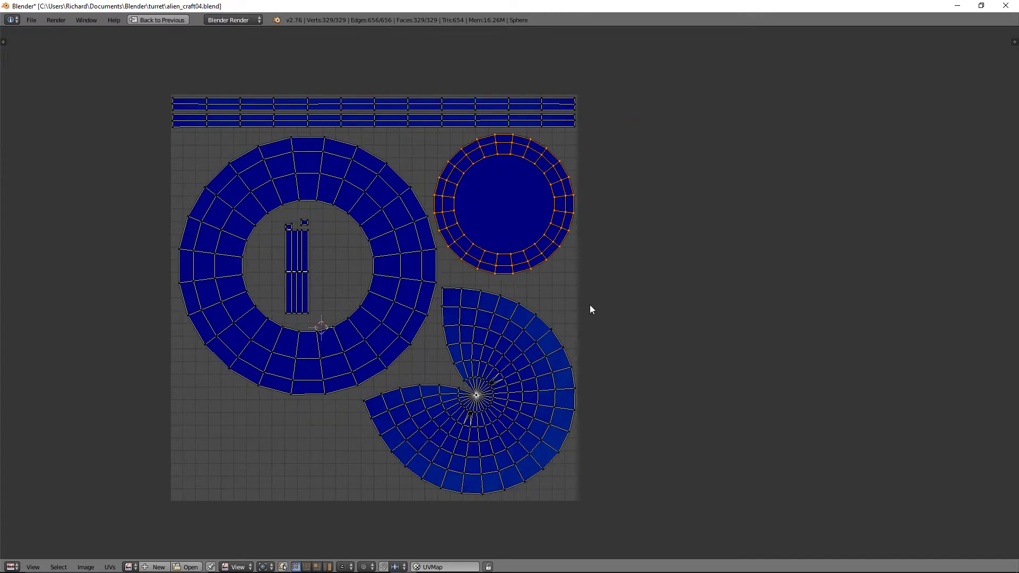
scroll(590, 305, down, 2)
key(ctrl+s)
click(587, 302)
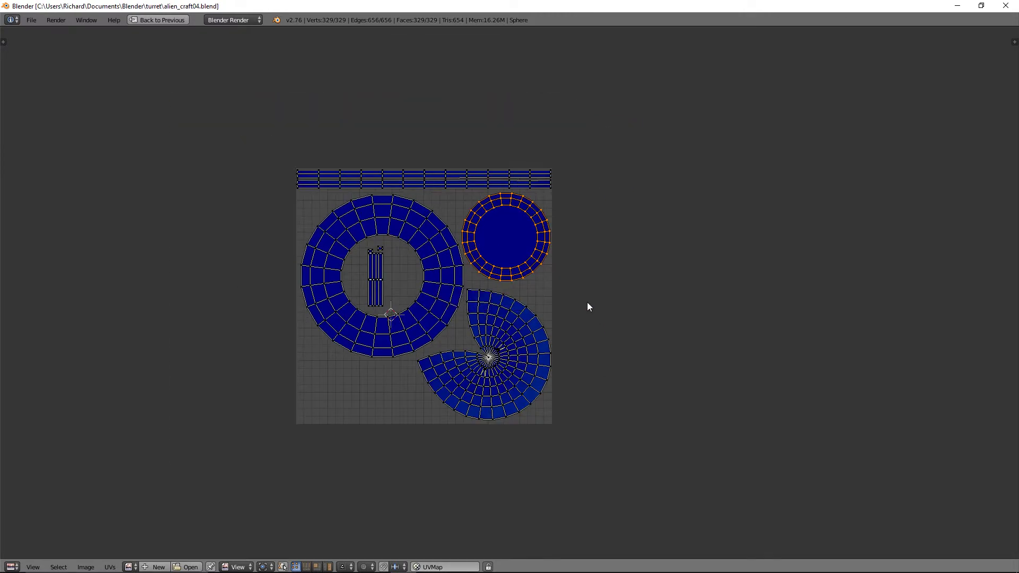
Step: Restore the split layout with a narrower UV editor, then save the file with the saucer back in Edit Mode
key(shift+space)
key(Tab)
middle_drag(600, 322, 618, 337)
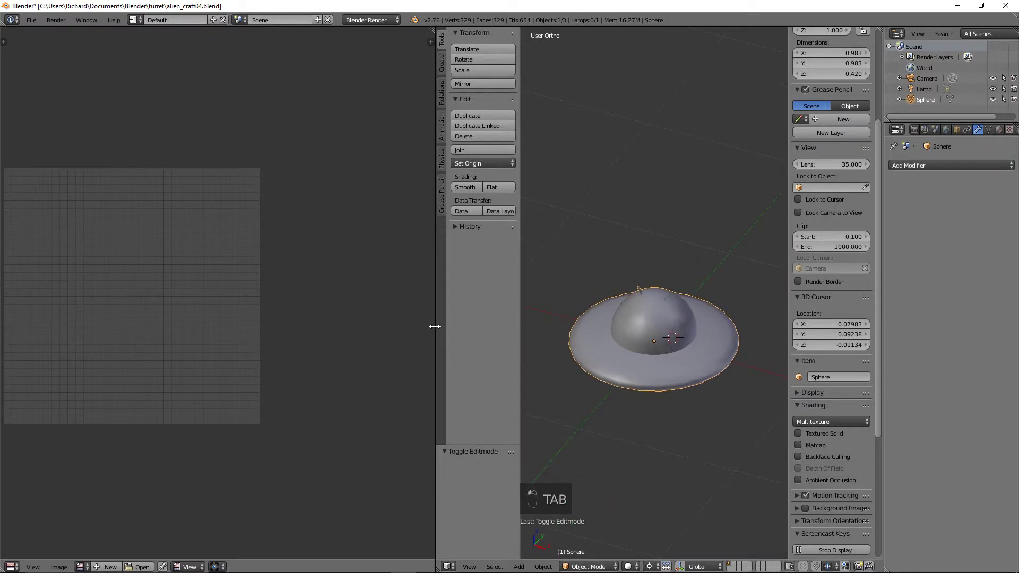
drag(437, 326, 381, 324)
key(Tab)
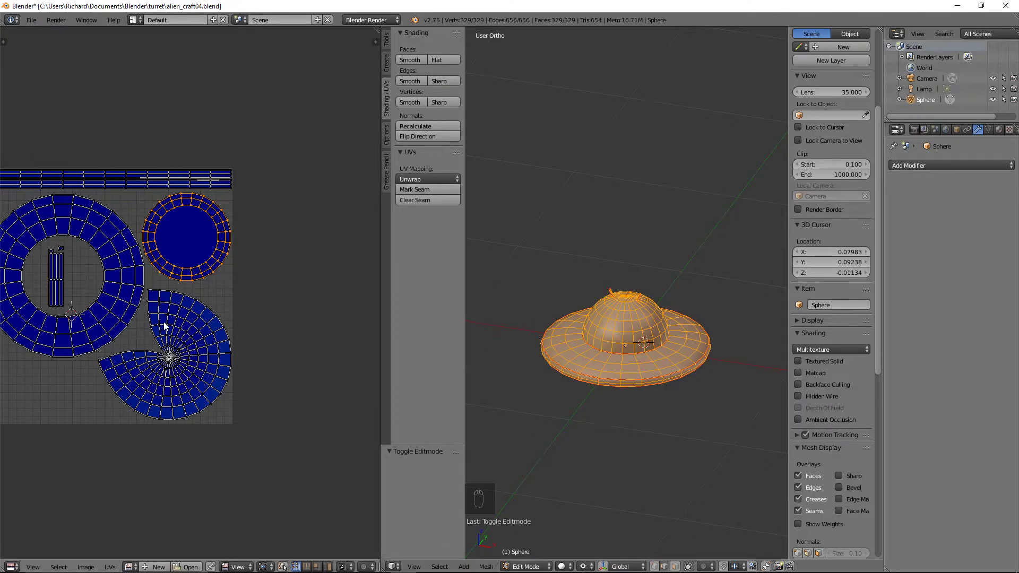
middle_drag(176, 306, 259, 302)
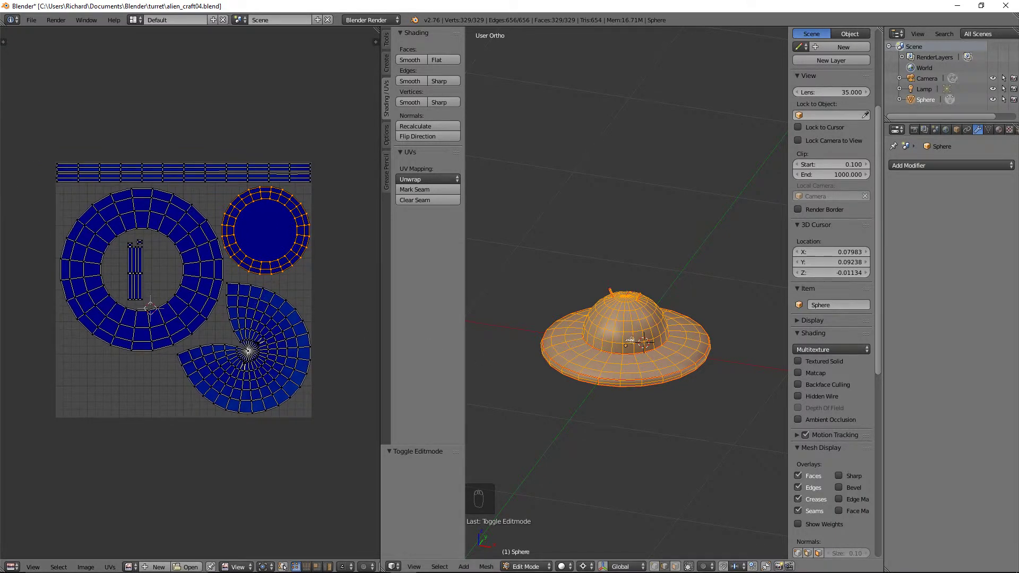
key(ctrl+s)
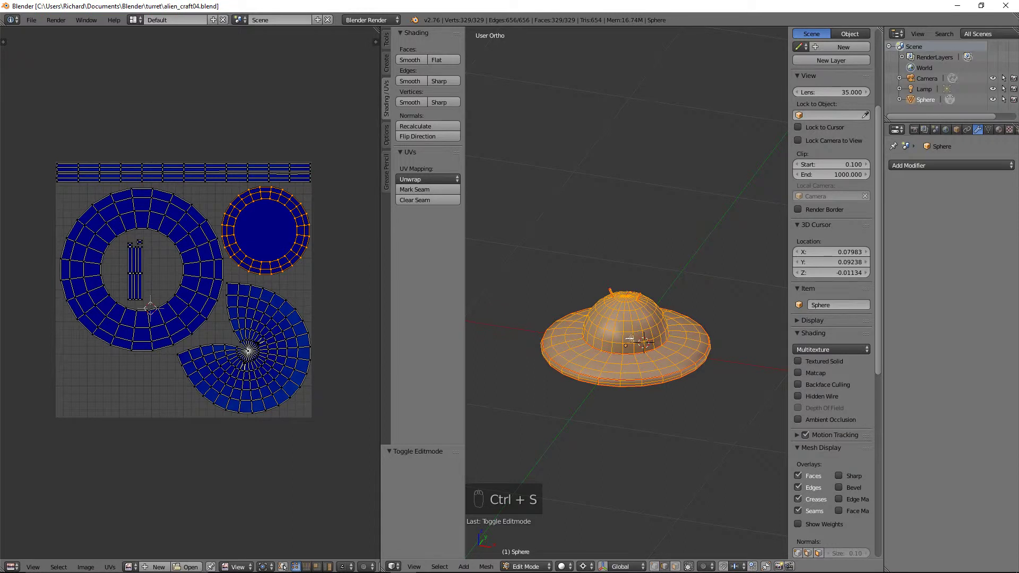